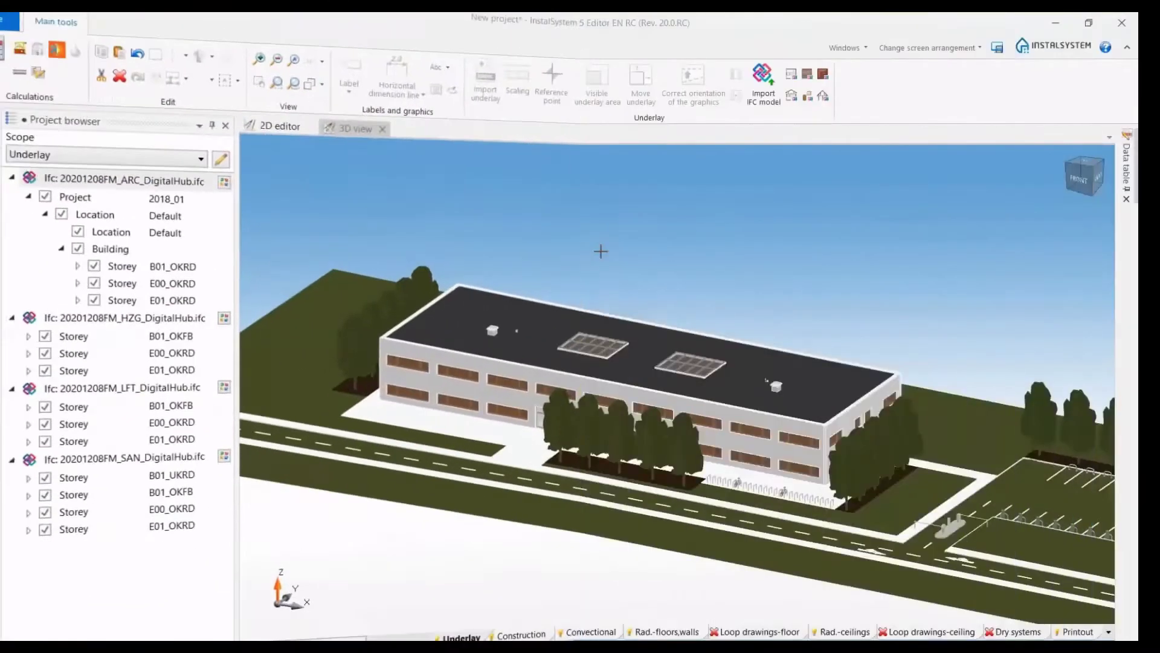
In the 2D plan, hide the HZG and LFT models and the ARC storey E00_OKRD
{"action": "left_click", "coordinate": [295, 139]}
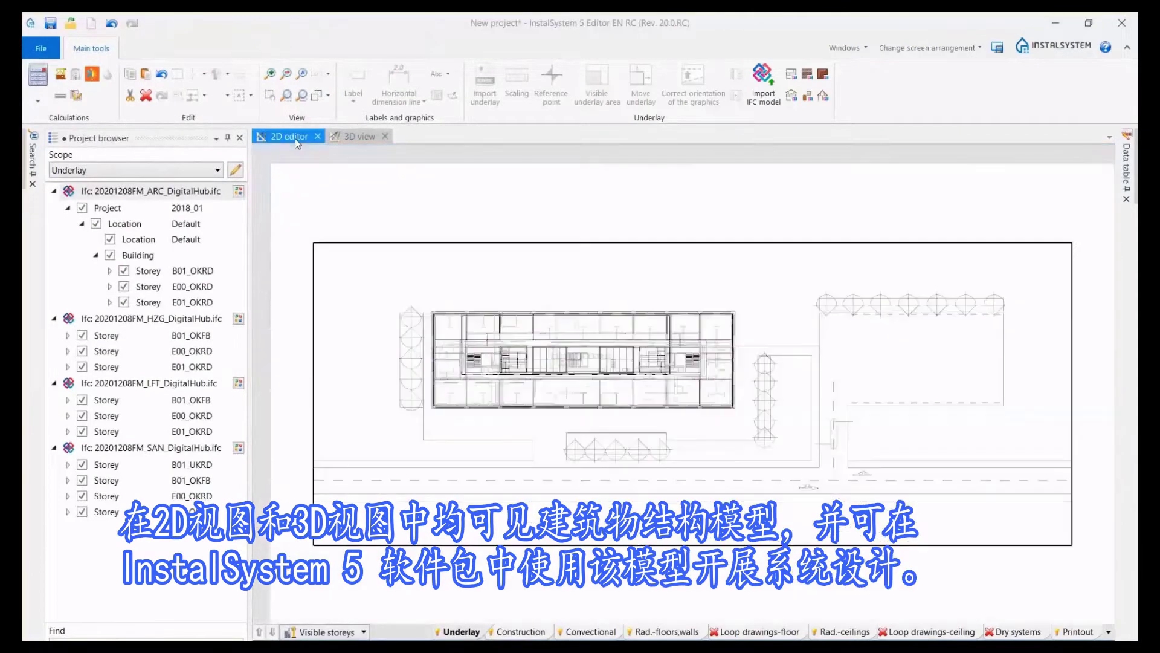
{"action": "scroll", "coordinate": [553, 361], "scroll_direction": "up", "scroll_amount": 2}
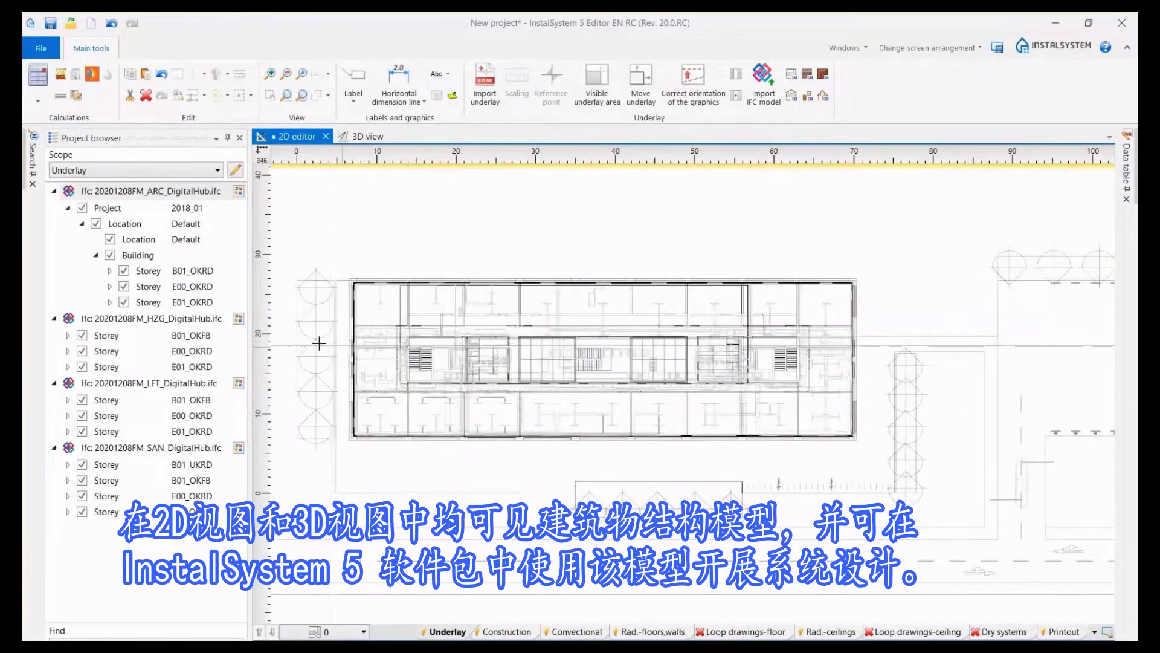
{"action": "left_click", "coordinate": [239, 319]}
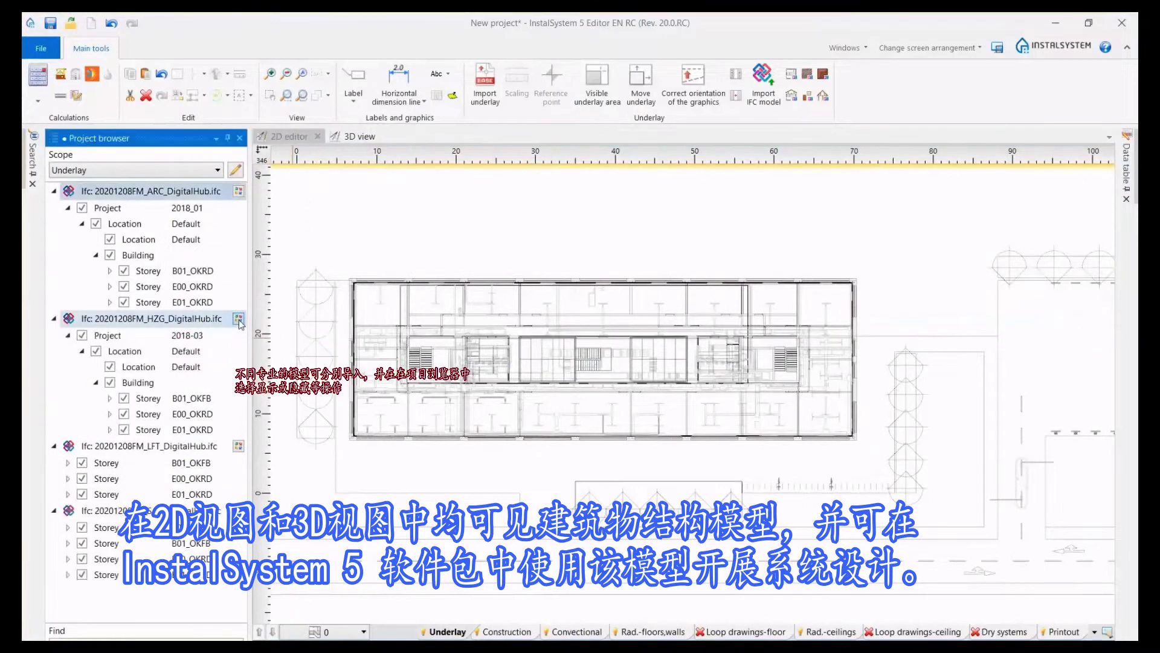
{"action": "left_click", "coordinate": [82, 335]}
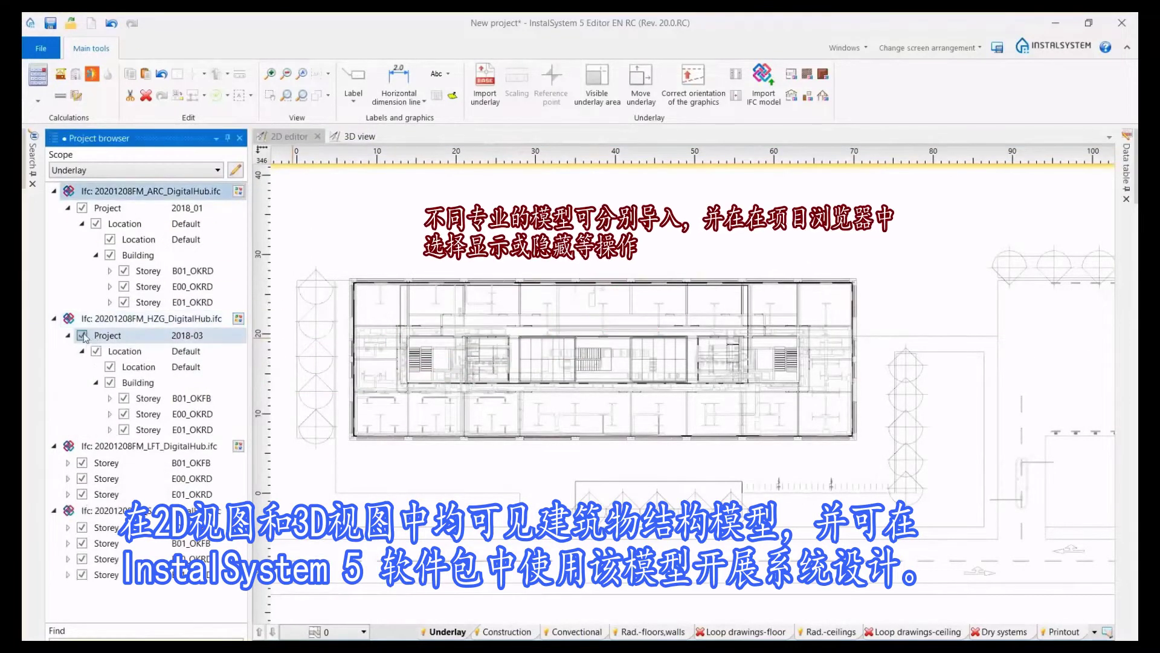
{"action": "left_click", "coordinate": [239, 447]}
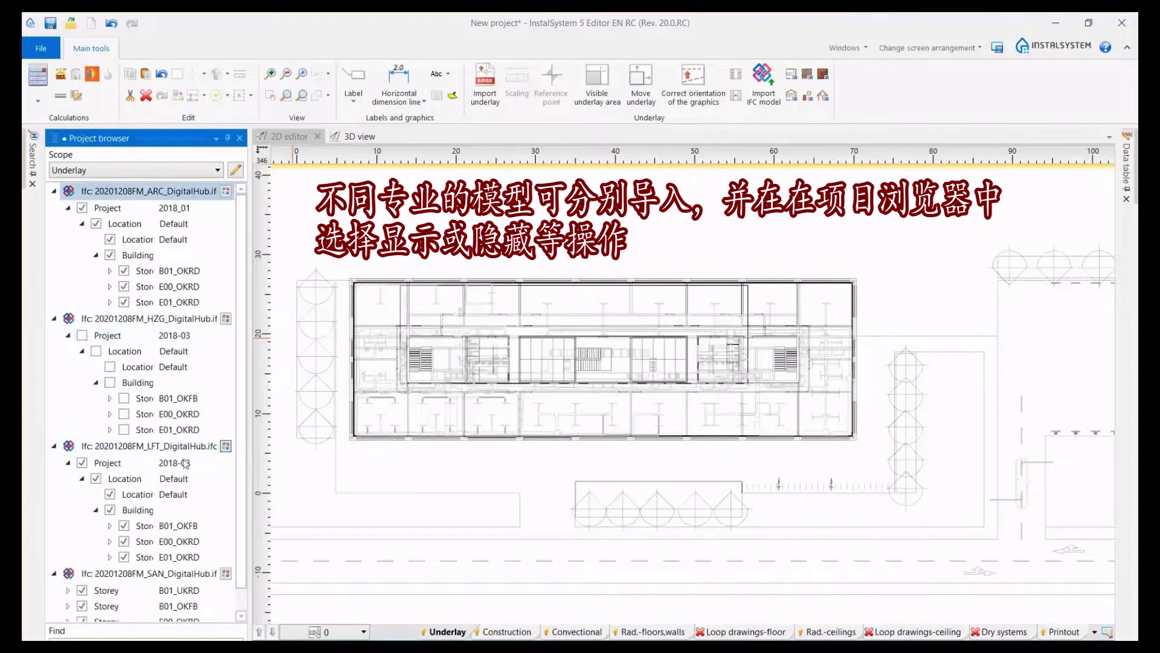
{"action": "left_click", "coordinate": [82, 462]}
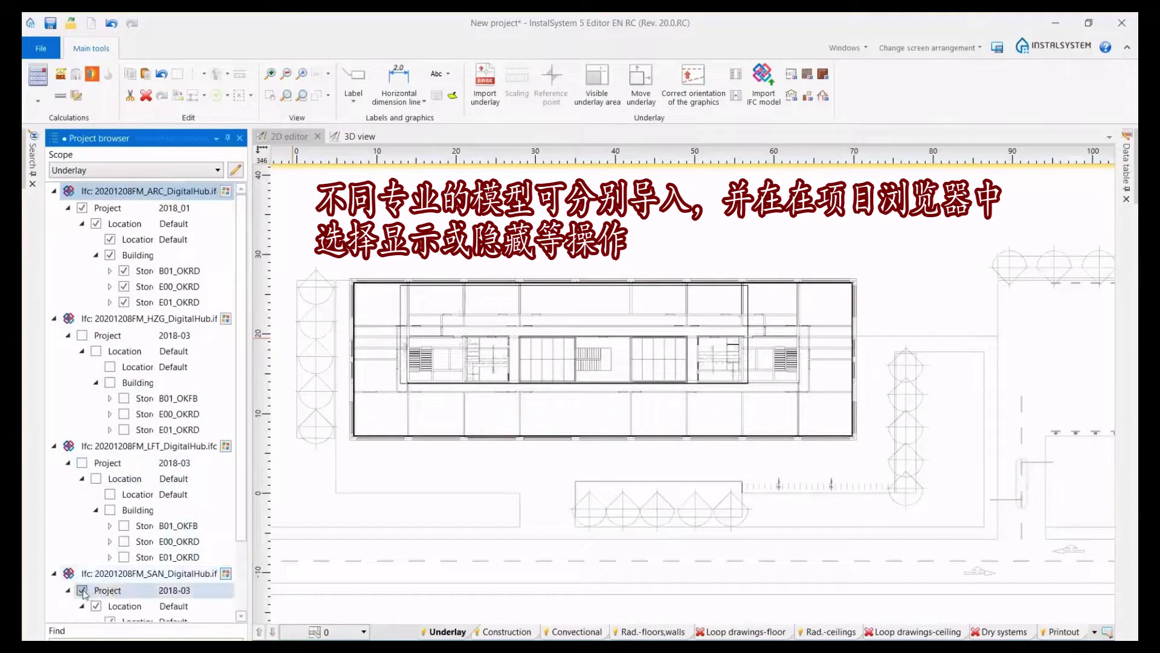
{"action": "left_click", "coordinate": [124, 286]}
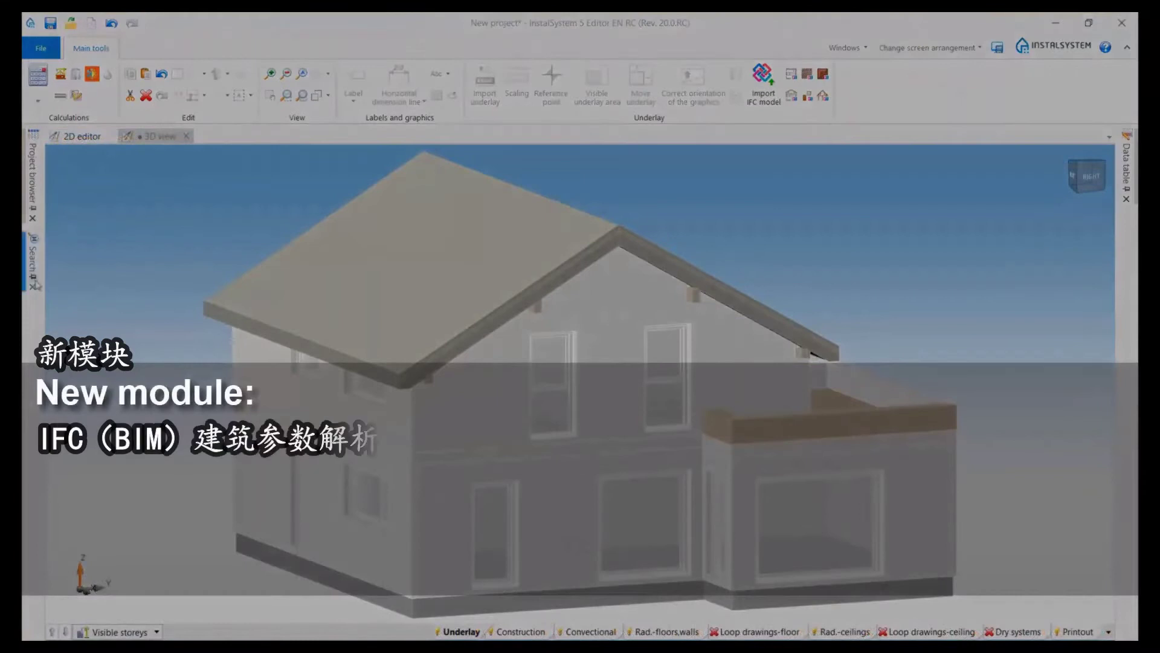
Load the house's IFC element categories into the search and highlight all windows
{"action": "left_click", "coordinate": [34, 283]}
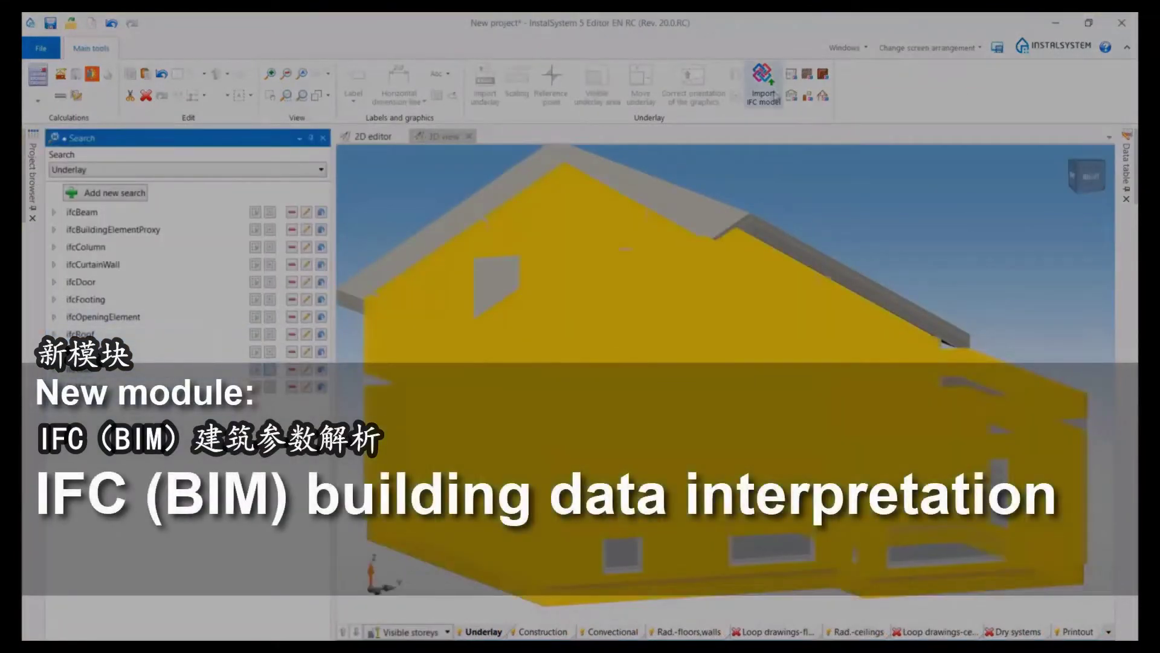
{"action": "left_click", "coordinate": [808, 75]}
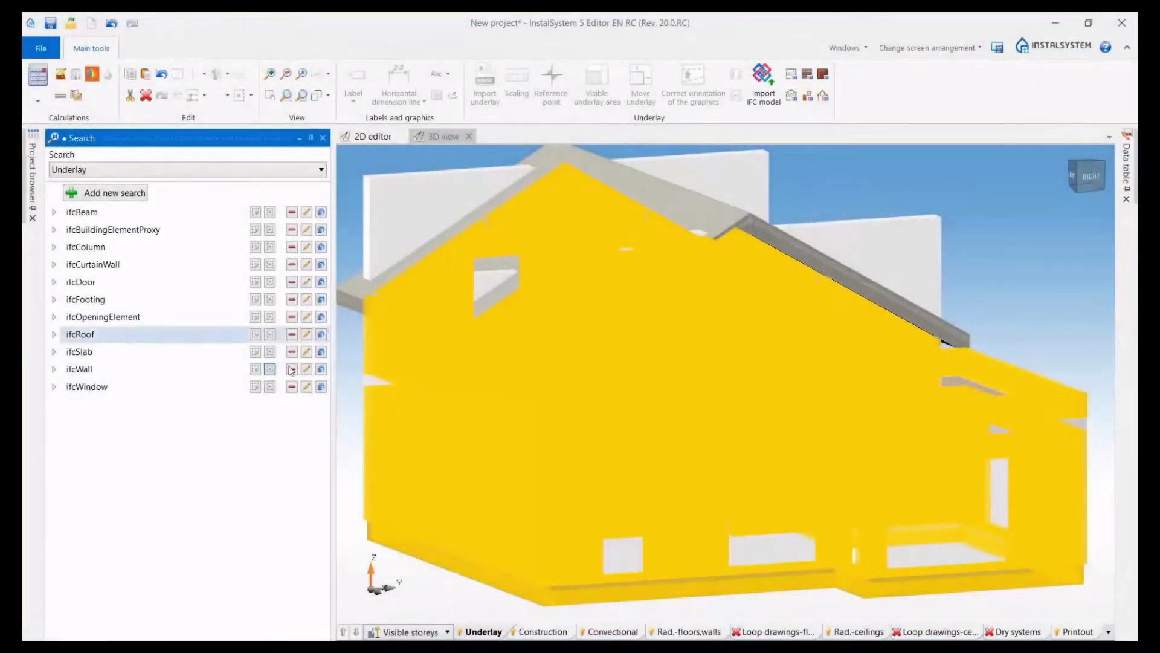
{"action": "left_click", "coordinate": [87, 386]}
{"action": "left_click", "coordinate": [270, 386]}
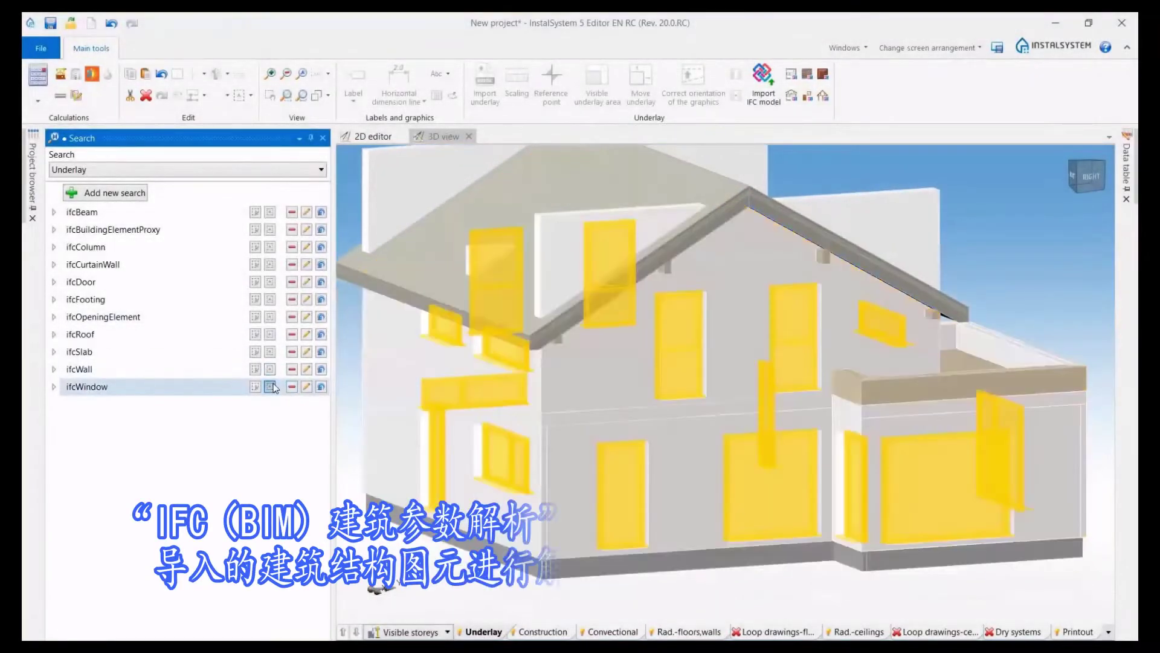
Redraw with detailed window frames, highlight the doors instead, and list the seven ifcSlab objects
{"action": "left_click", "coordinate": [808, 96]}
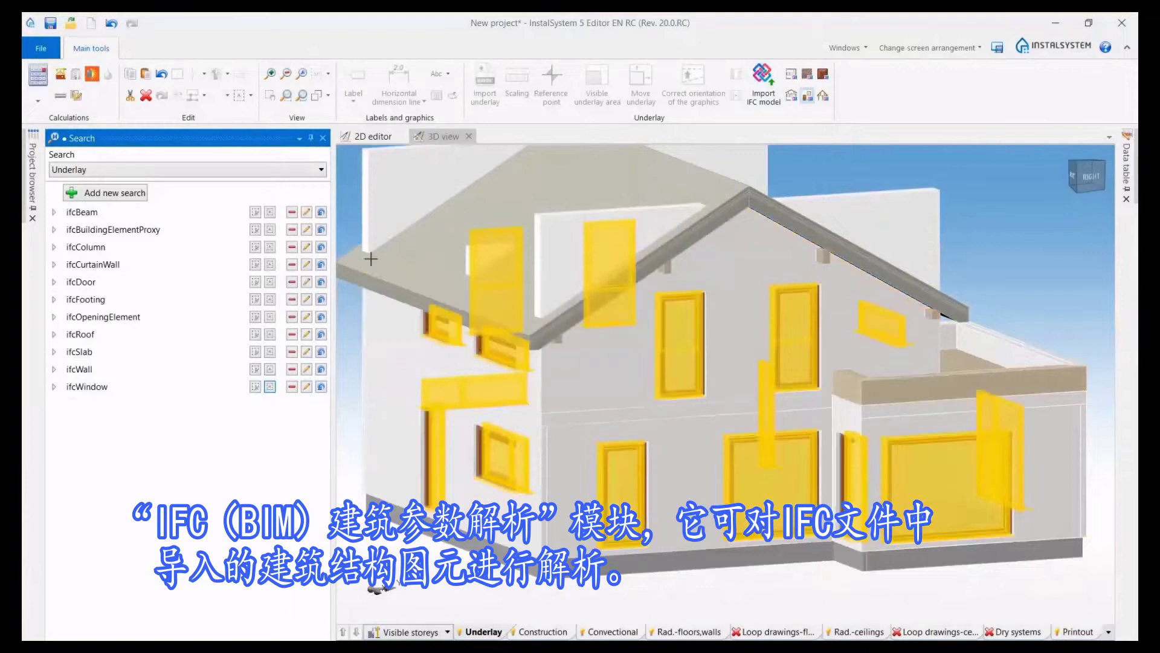
{"action": "left_click", "coordinate": [270, 282]}
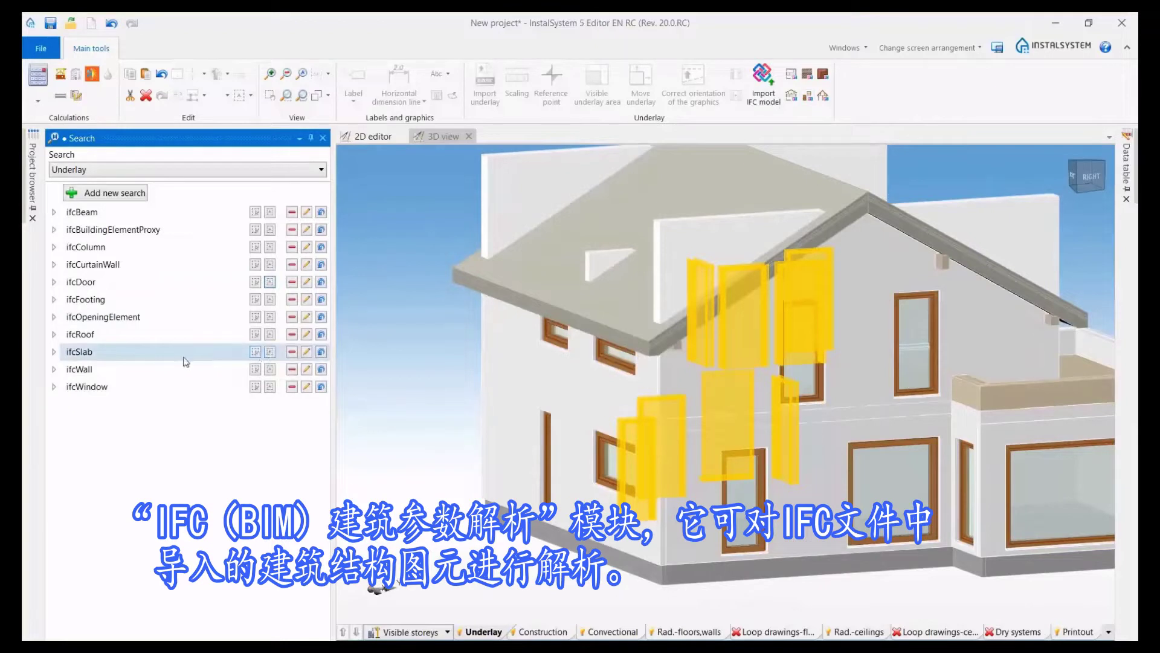
{"action": "left_click", "coordinate": [54, 352]}
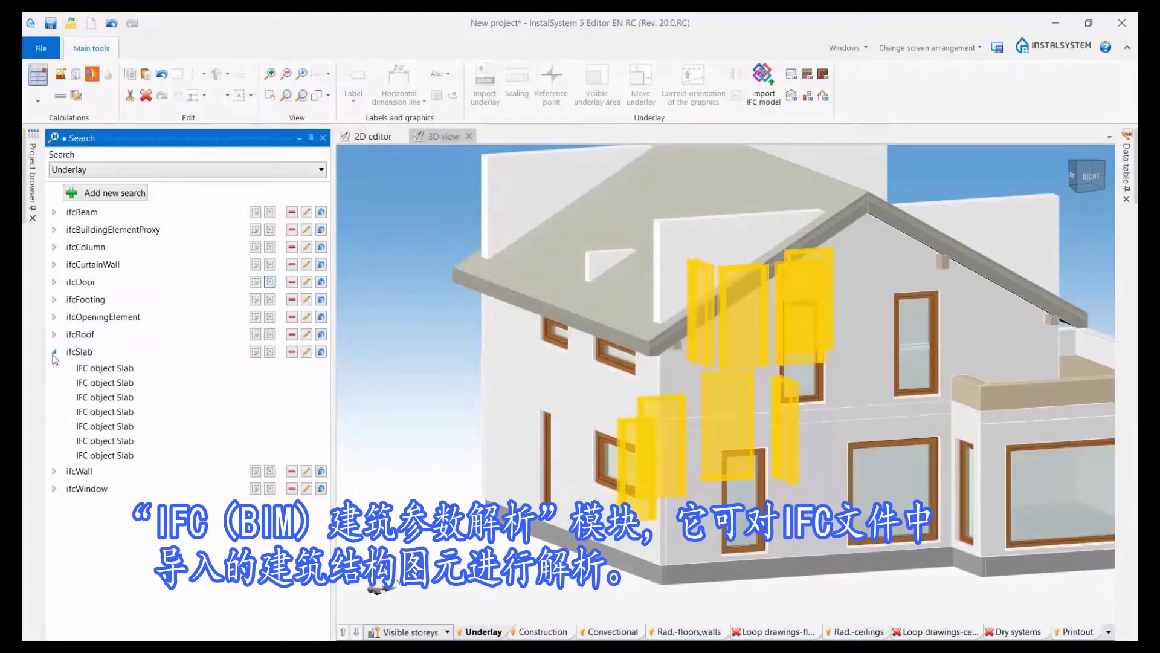
Clear the door highlighting, reposition the house in 3D and switch to the Construction layer
{"action": "left_click", "coordinate": [694, 371]}
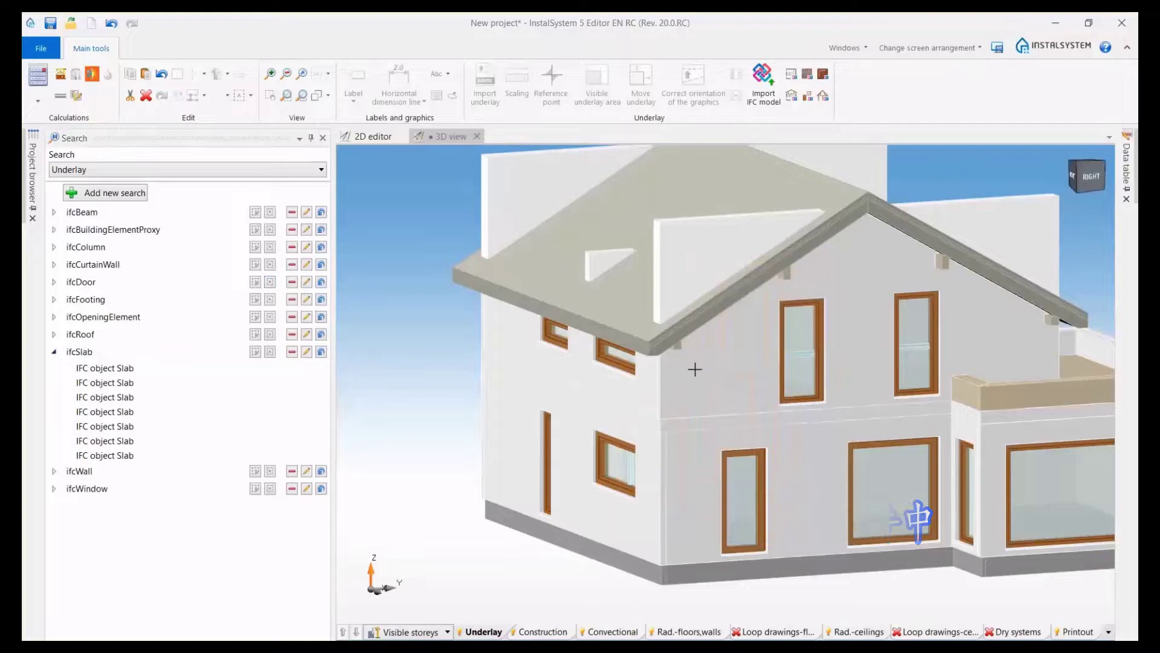
{"action": "scroll", "coordinate": [695, 369], "scroll_direction": "down", "scroll_amount": 3}
{"action": "middle_click_drag", "start_coordinate": [694, 369], "coordinate": [665, 396]}
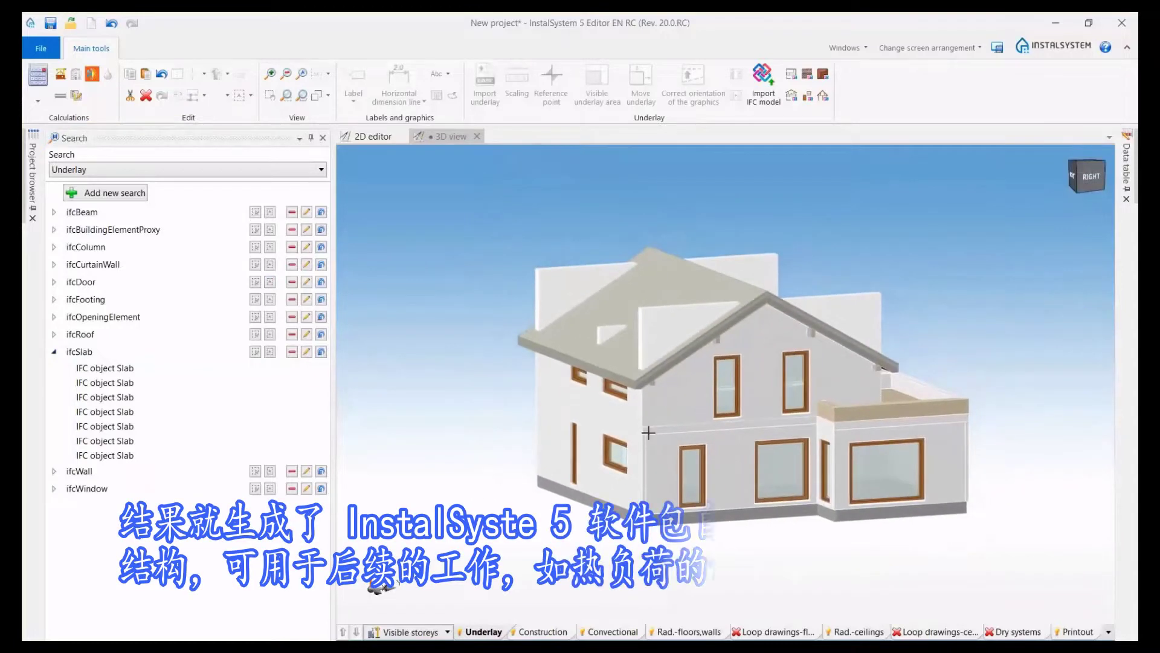
{"action": "right_click", "coordinate": [548, 632]}
{"action": "left_click", "coordinate": [582, 601]}
{"action": "left_click", "coordinate": [560, 632]}
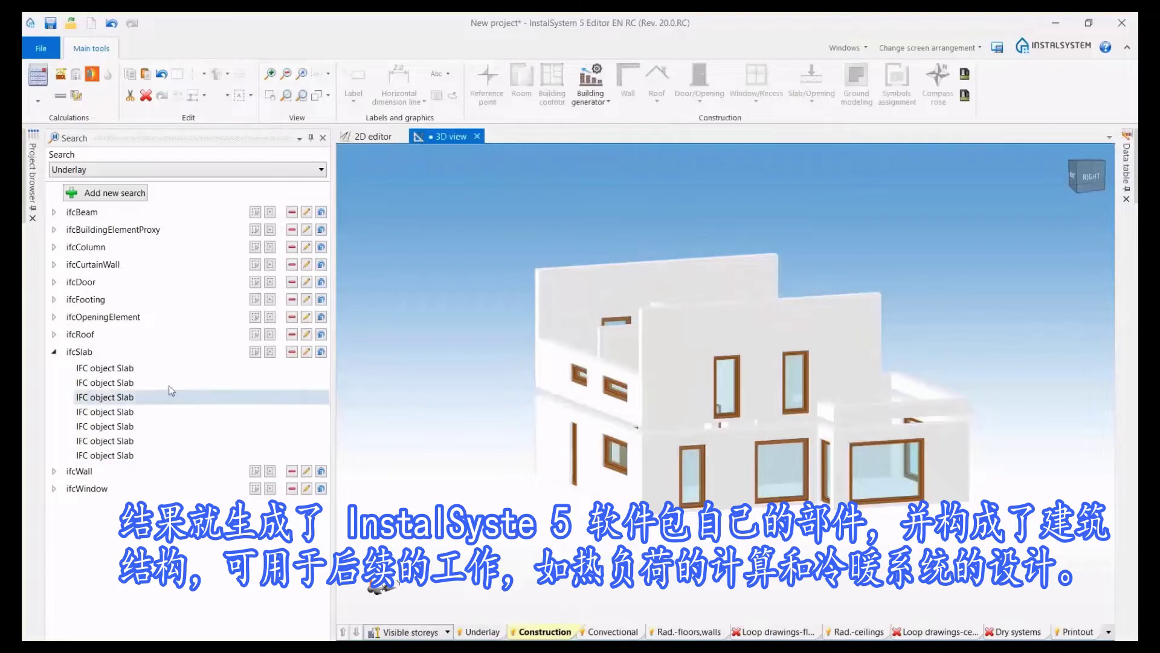
Select the floor and attic IFC slabs, excluding the roof, and create program slabs from them
{"action": "left_click", "coordinate": [140, 369]}
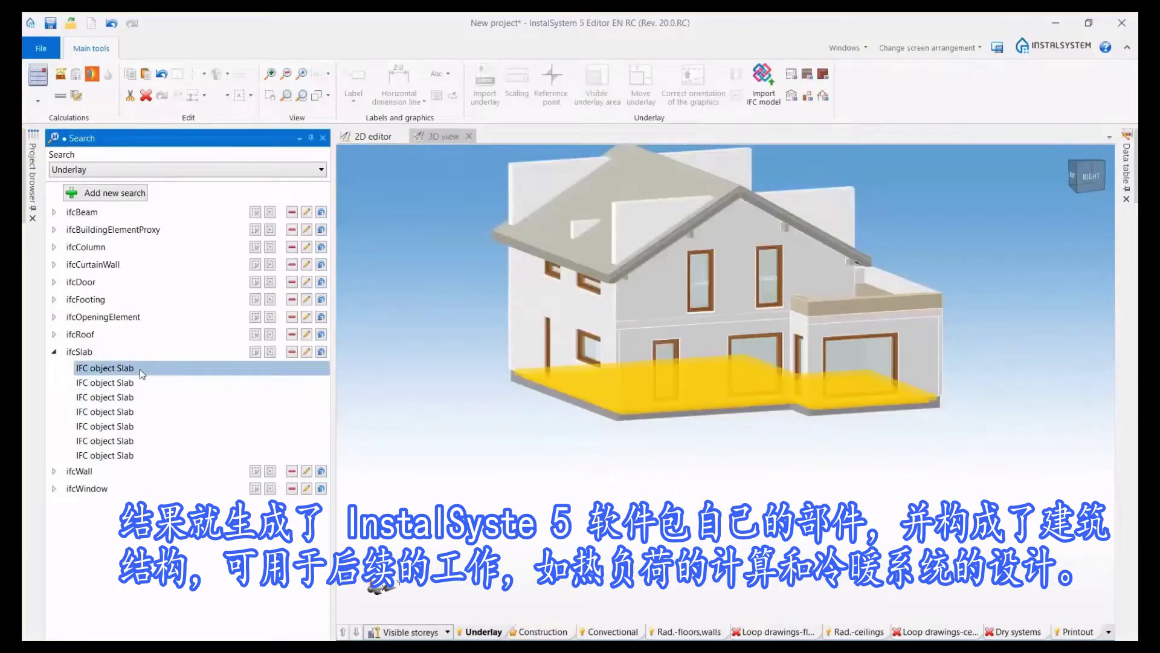
{"action": "left_click", "coordinate": [134, 383], "text": "ctrl"}
{"action": "left_click", "coordinate": [132, 412], "text": "ctrl"}
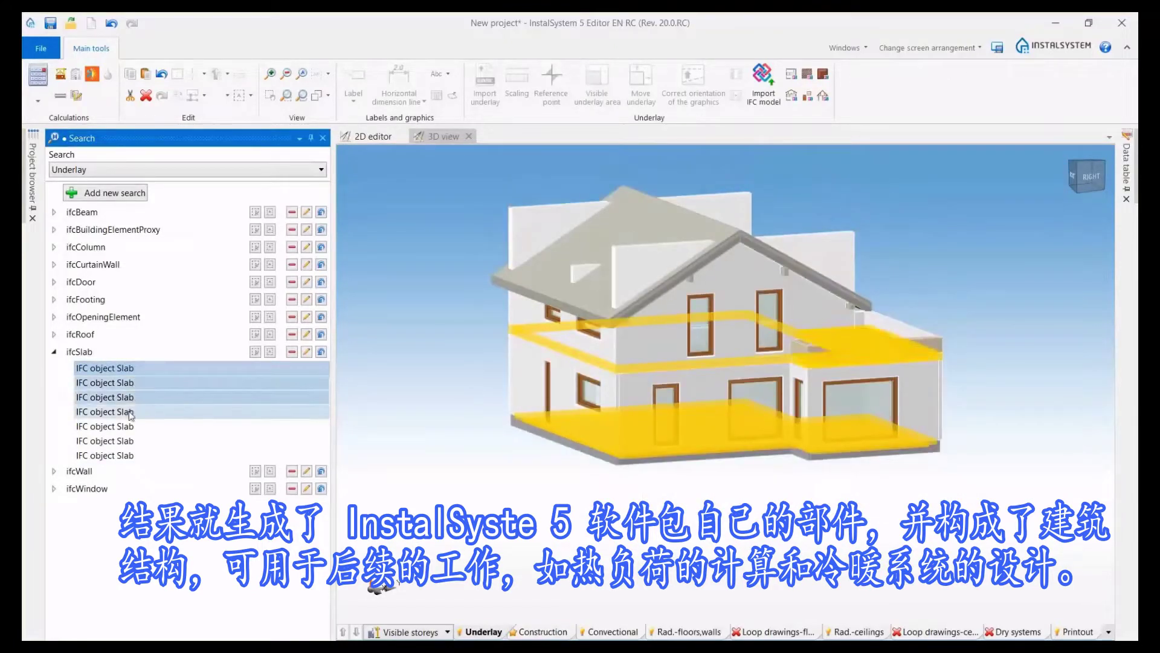
{"action": "left_click", "coordinate": [133, 426], "text": "ctrl"}
{"action": "left_click", "coordinate": [133, 426], "text": "ctrl"}
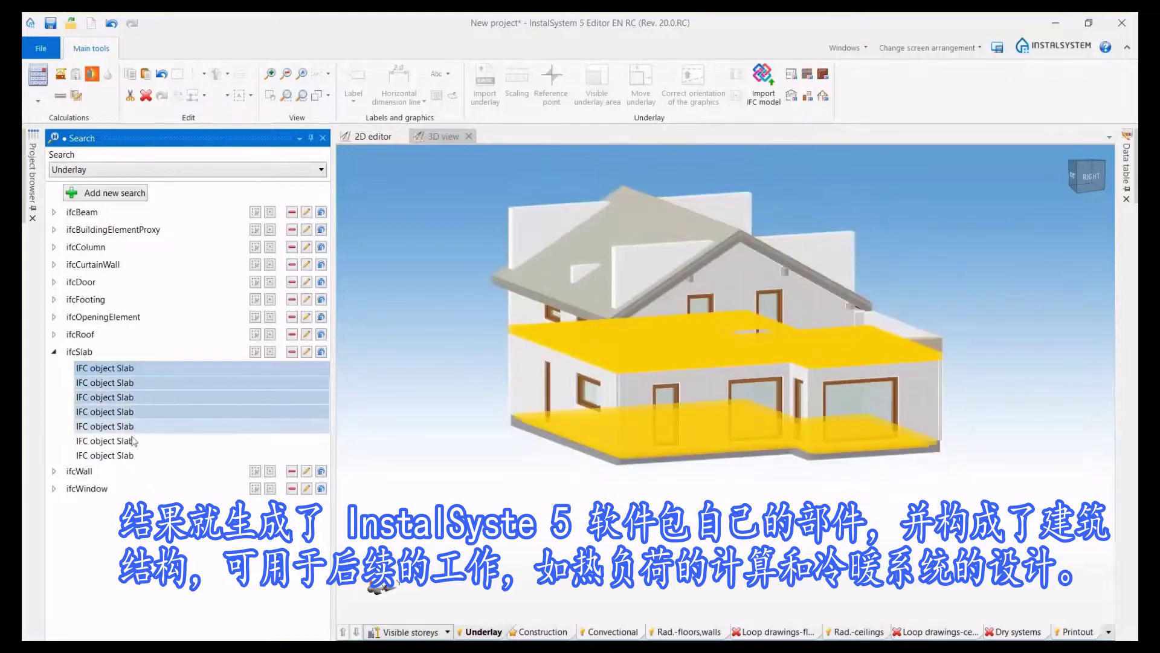
{"action": "left_click", "coordinate": [131, 441], "text": "ctrl"}
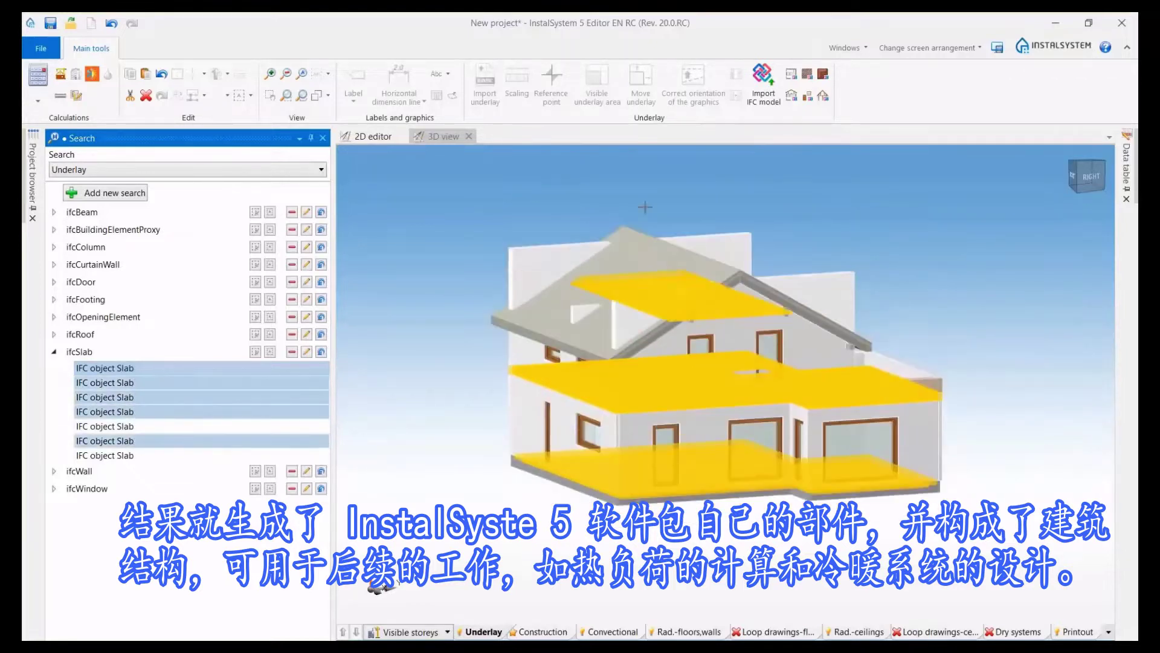
{"action": "left_click", "coordinate": [823, 95]}
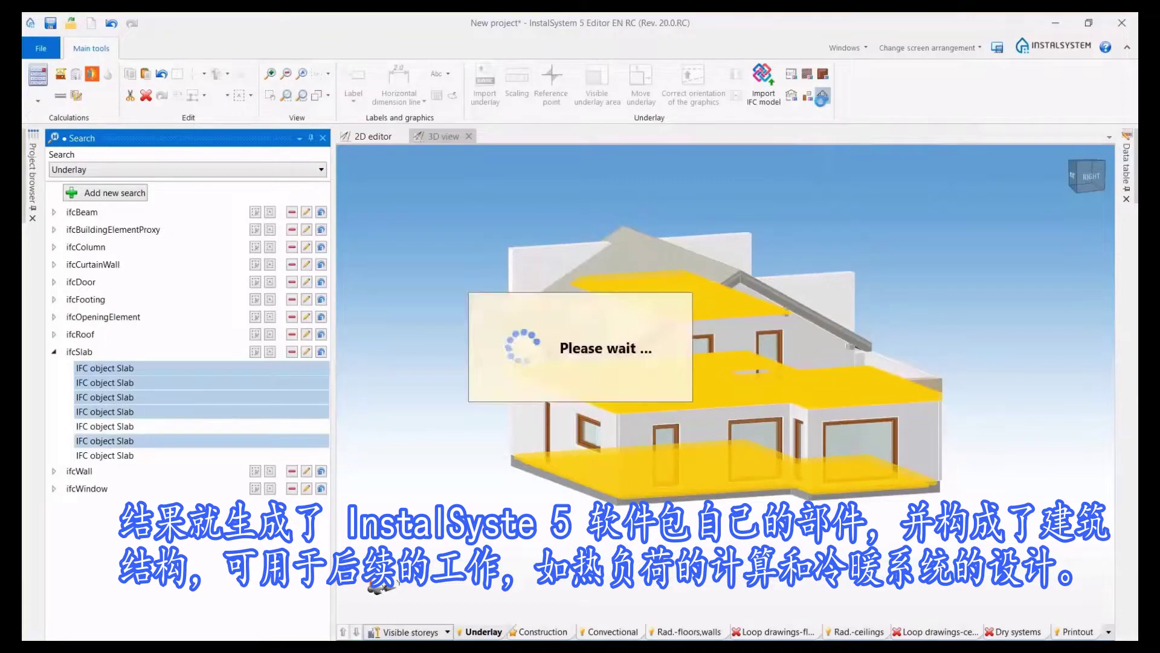
Create the roof from the two roof slabs, show the Construction layer and run the calculations
{"action": "left_click", "coordinate": [124, 426]}
{"action": "left_click", "coordinate": [124, 455], "text": "ctrl"}
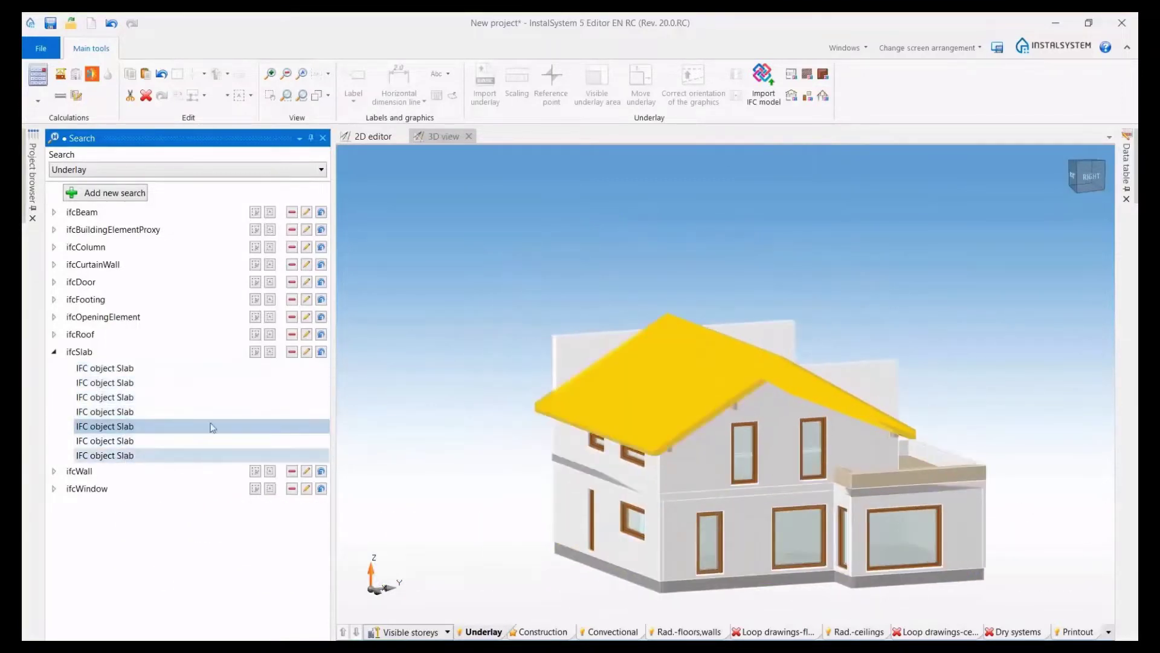
{"action": "left_click", "coordinate": [825, 74]}
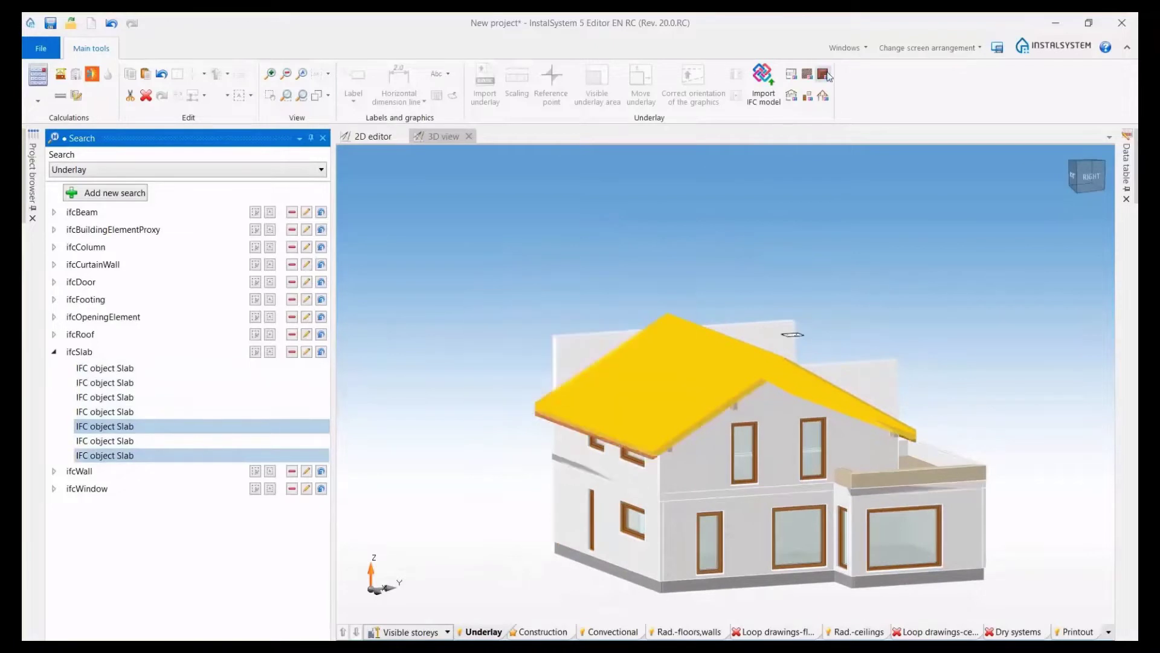
{"action": "left_click", "coordinate": [544, 632]}
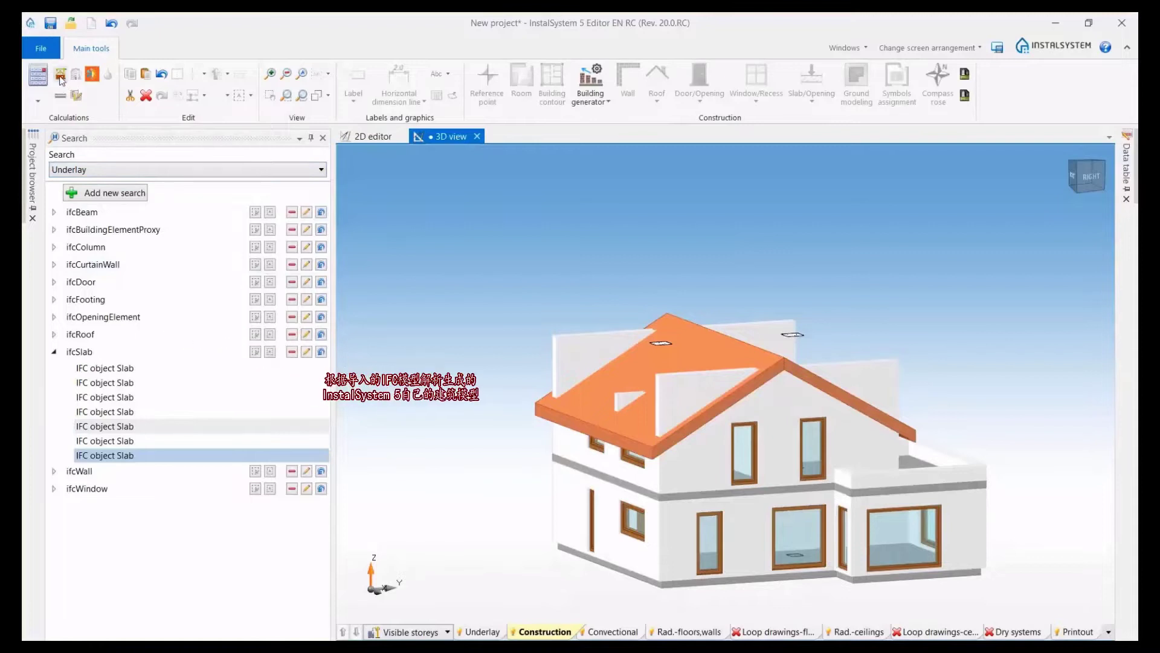
{"action": "left_click", "coordinate": [60, 76]}
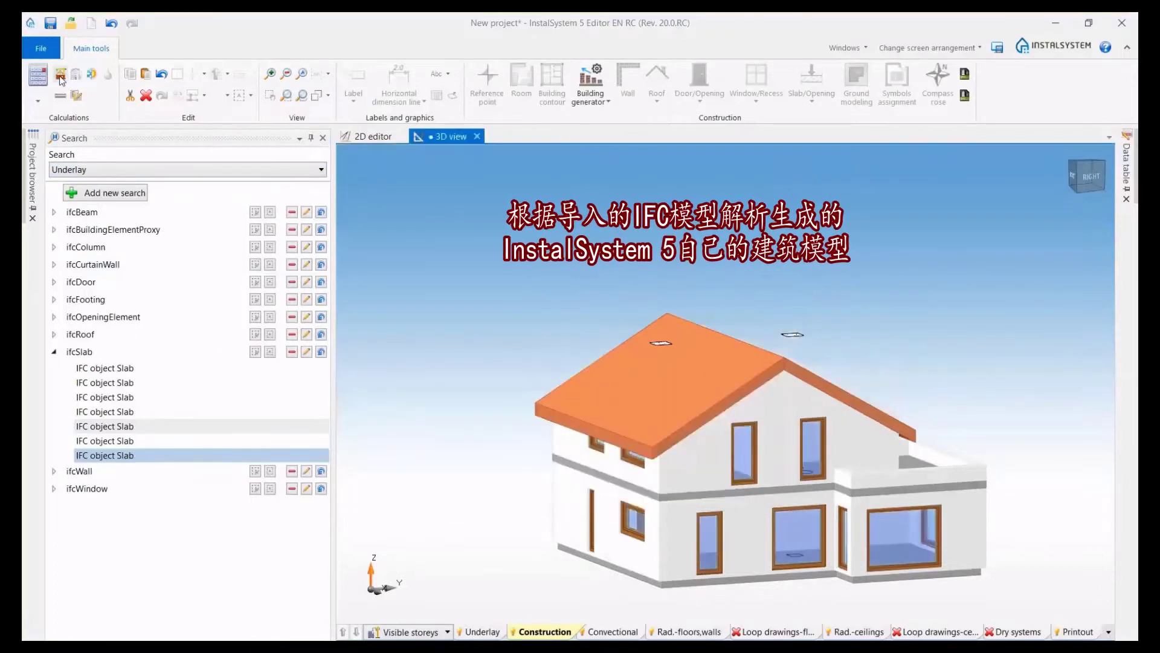
{"action": "scroll", "coordinate": [1031, 463], "scroll_direction": "up", "scroll_amount": 3}
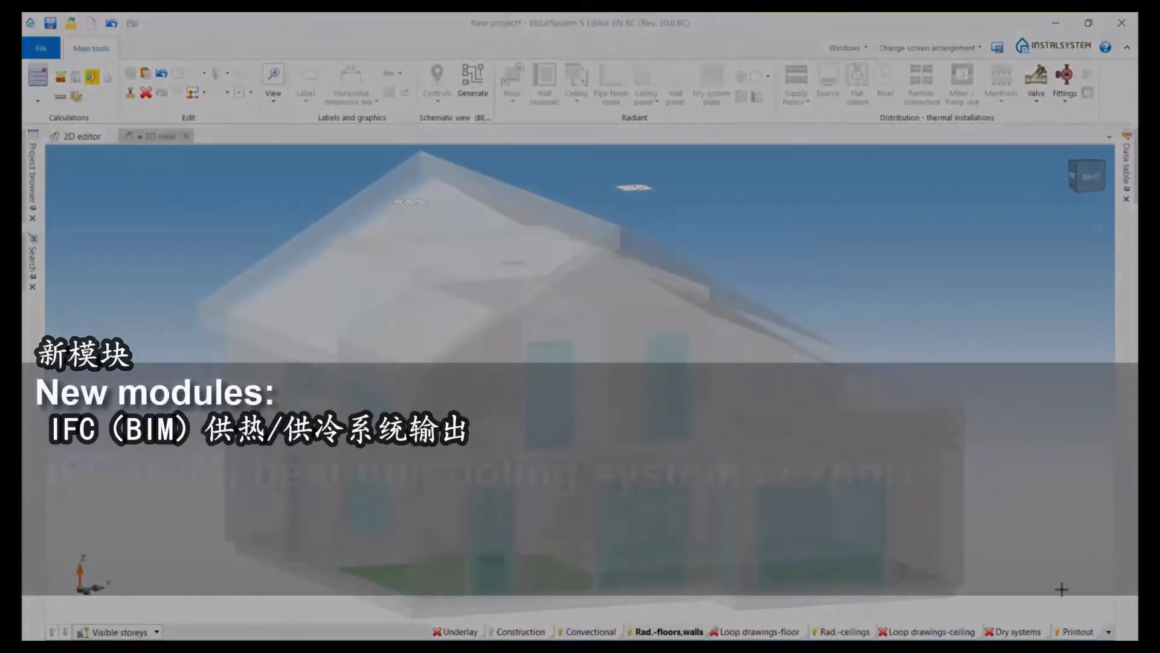
{"action": "left_click", "coordinate": [1078, 632]}
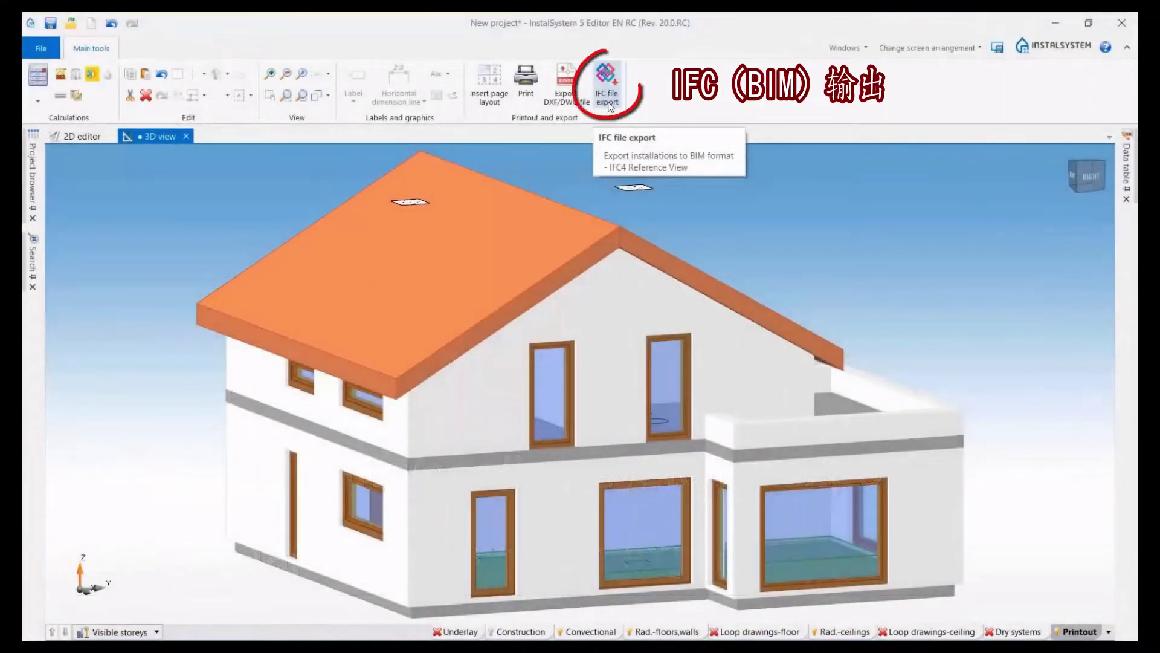
{"action": "left_click", "coordinate": [607, 104]}
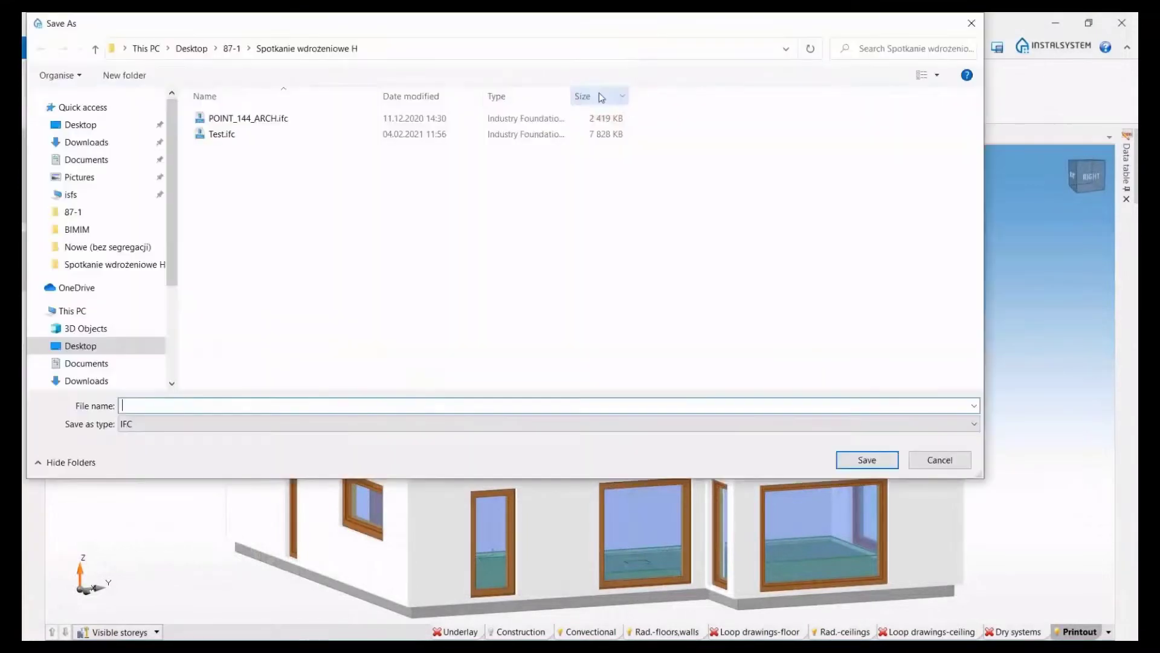
{"action": "left_click", "coordinate": [222, 135]}
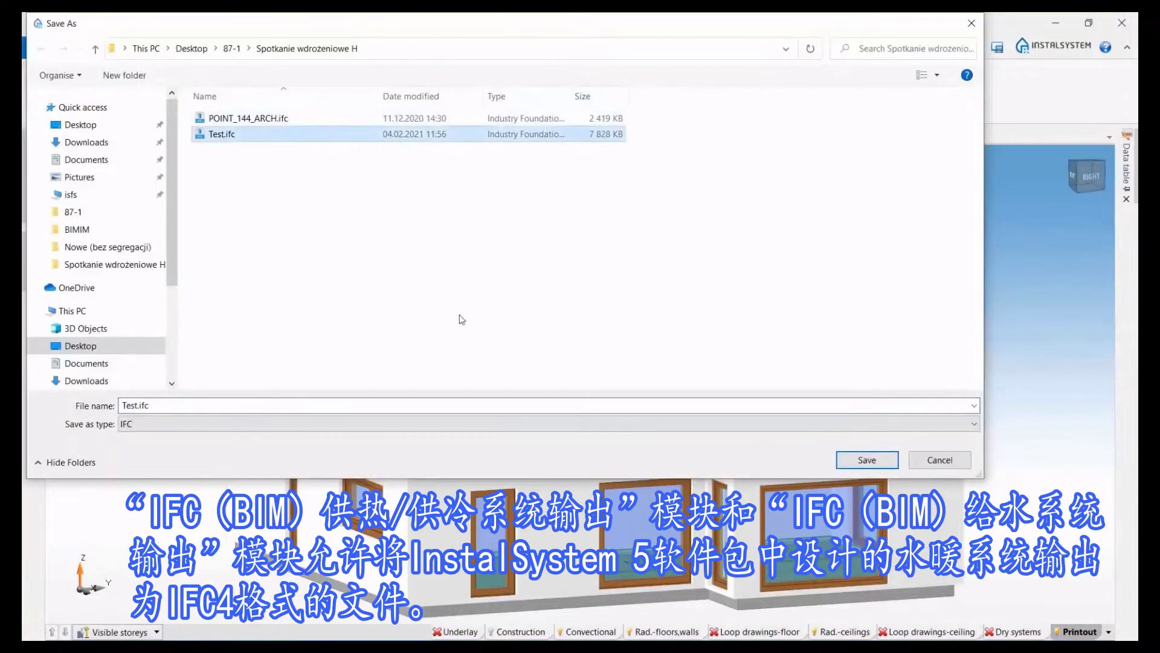
{"action": "left_click", "coordinate": [848, 461]}
{"action": "left_click", "coordinate": [648, 426]}
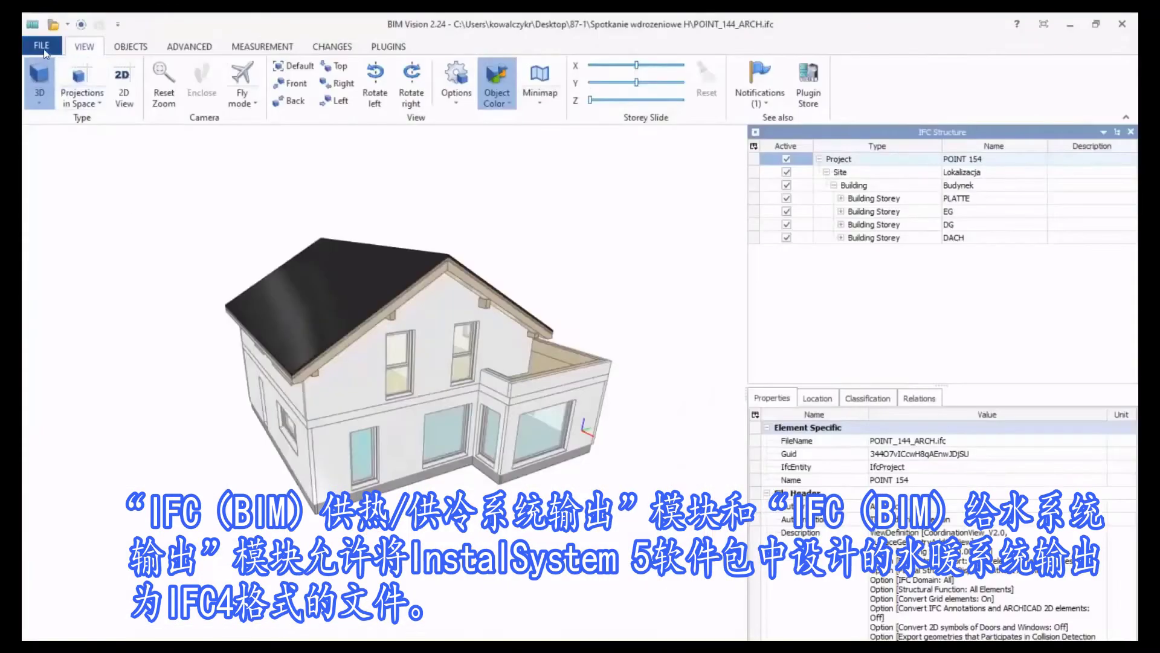
Add the Test.ifc file to the open house model via FILE > Add files
{"action": "left_click", "coordinate": [41, 46]}
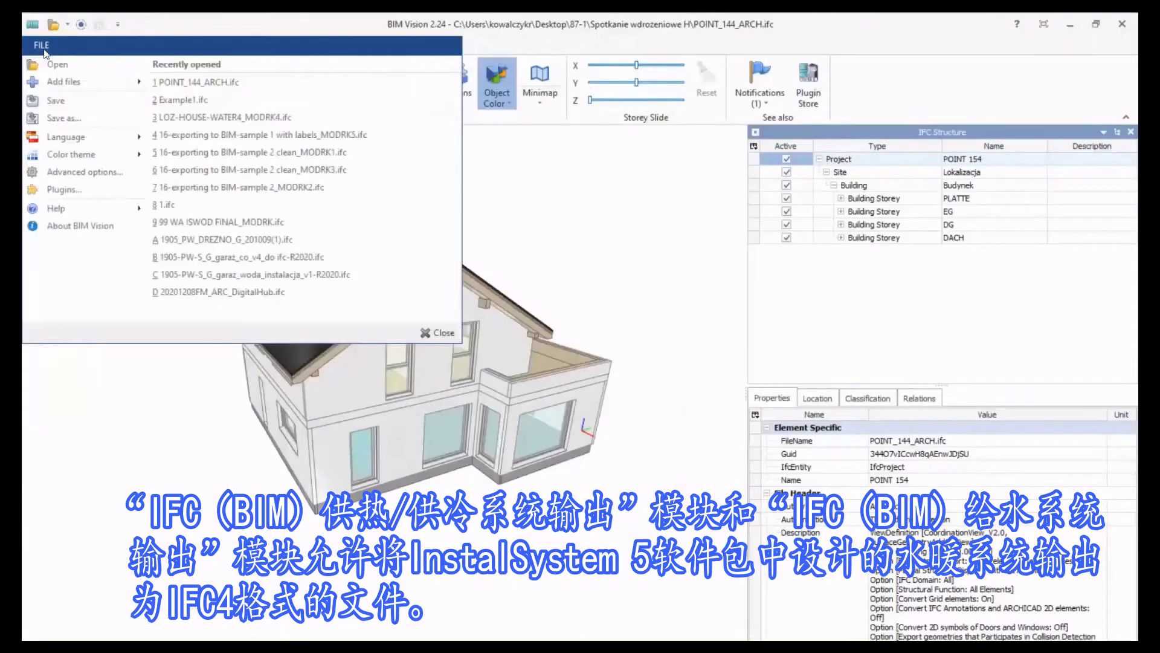
{"action": "left_click", "coordinate": [71, 83]}
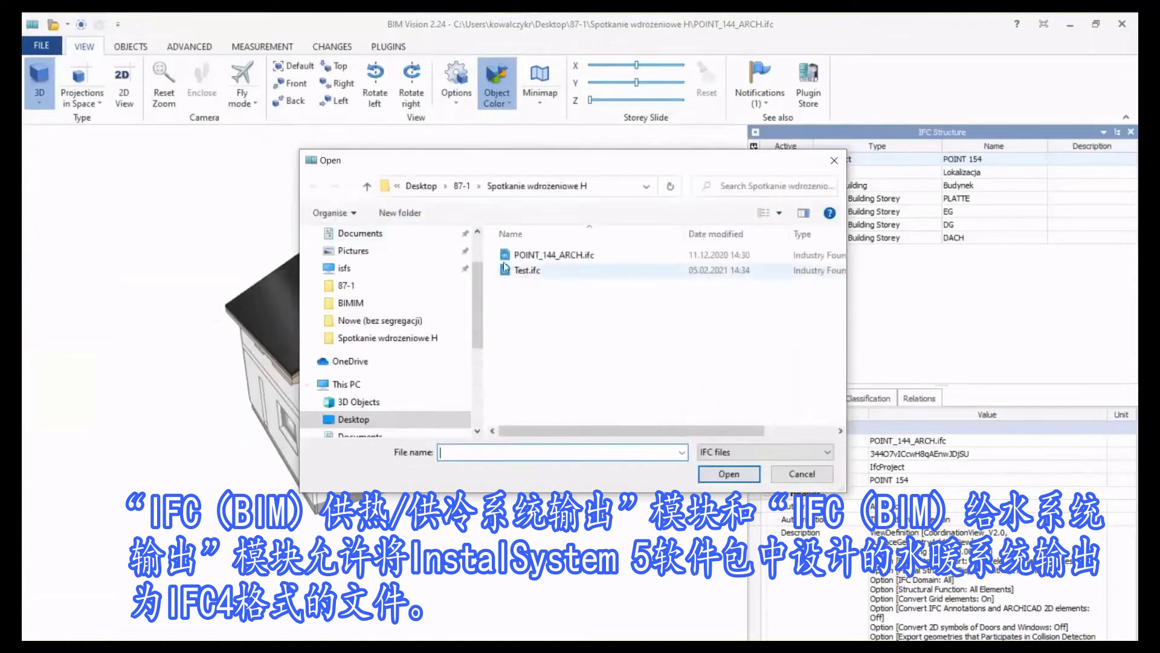
{"action": "left_click", "coordinate": [505, 268]}
{"action": "left_click", "coordinate": [723, 474]}
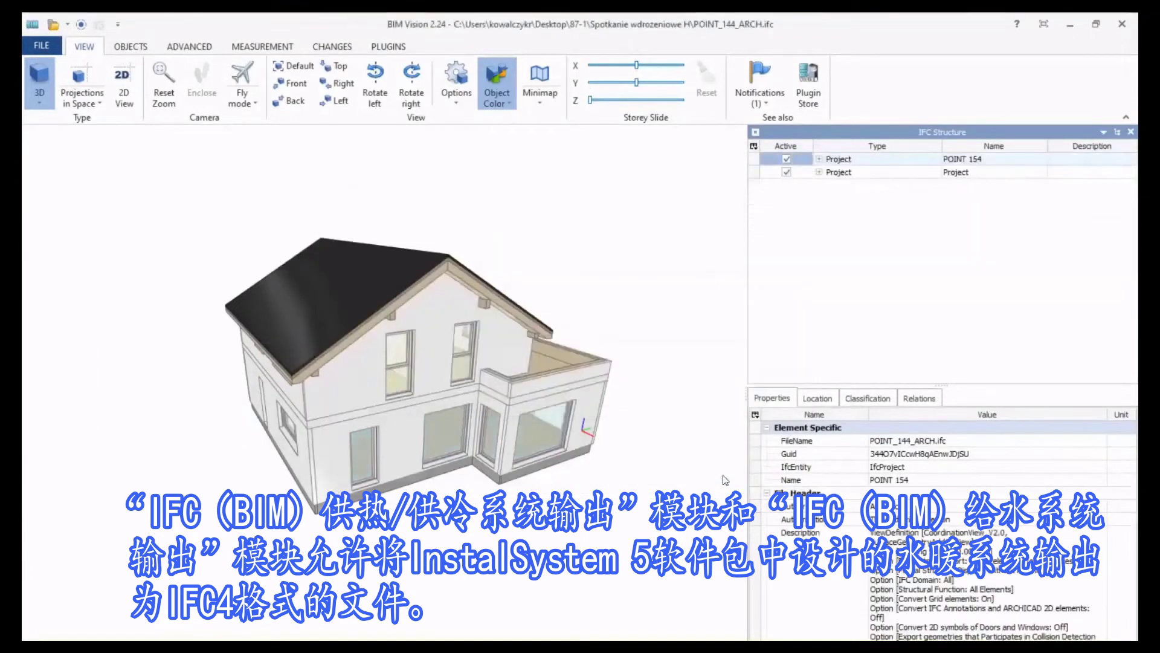
Hide the front ground-floor wall SZ1 to reveal the building's interior
{"action": "left_click", "coordinate": [412, 448]}
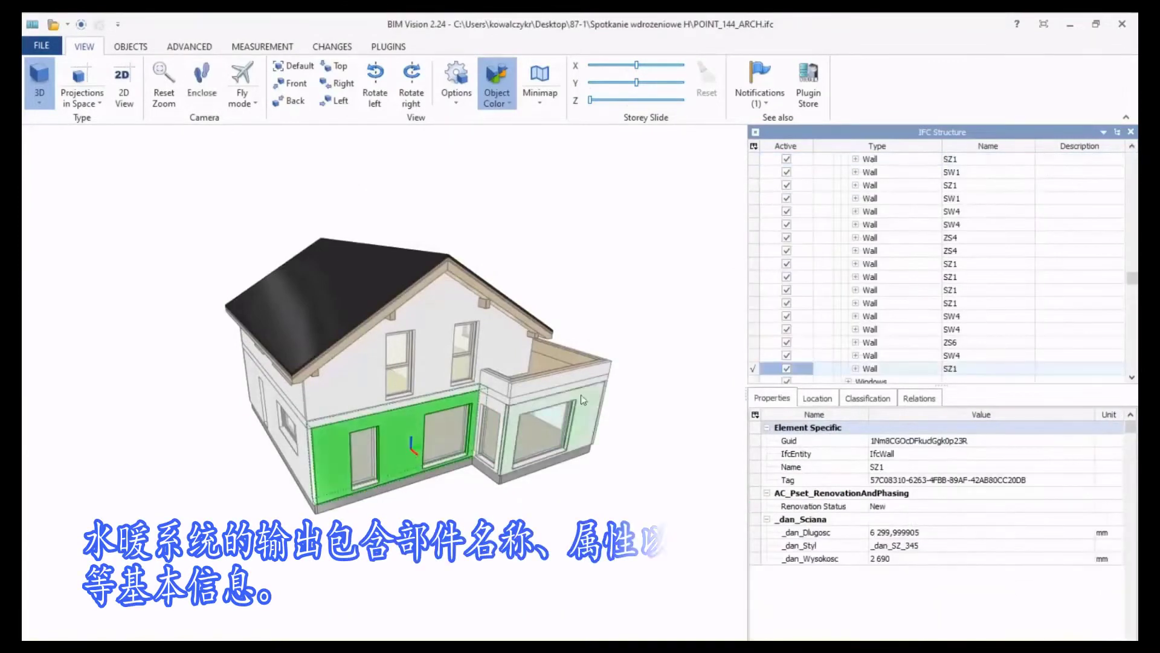
{"action": "left_click", "coordinate": [786, 368]}
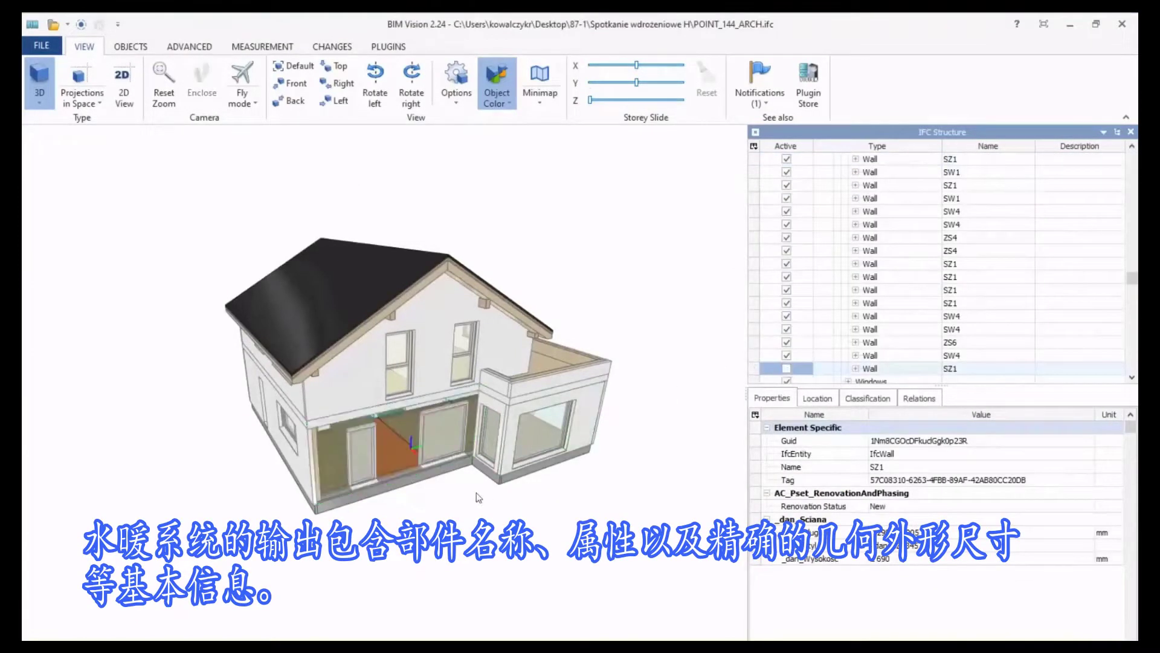
{"action": "left_click", "coordinate": [459, 500]}
{"action": "scroll", "coordinate": [459, 500], "scroll_direction": "up", "scroll_amount": 3}
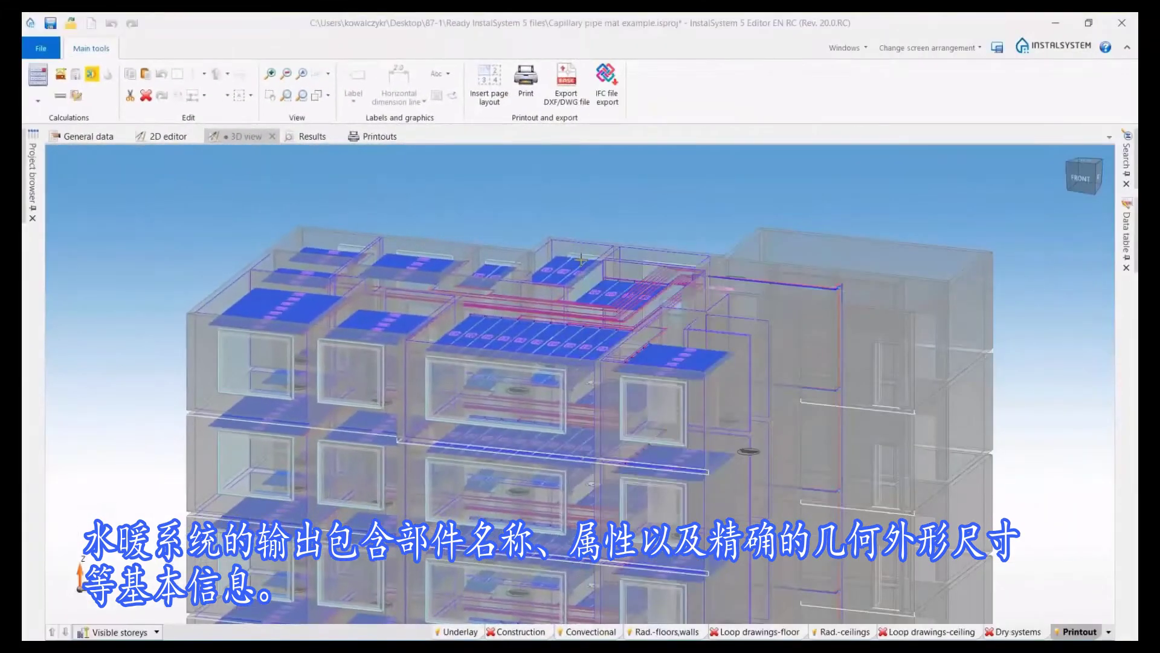
{"action": "scroll", "coordinate": [581, 258], "scroll_direction": "up", "scroll_amount": 5}
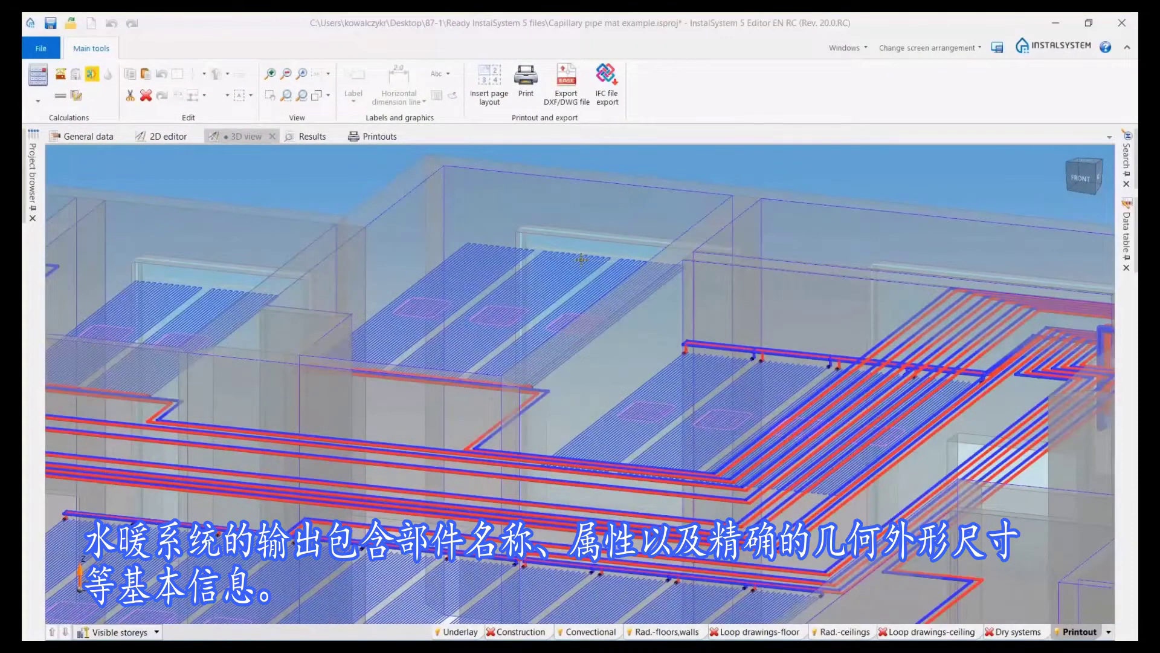
{"action": "scroll", "coordinate": [581, 259], "scroll_direction": "down", "scroll_amount": 5}
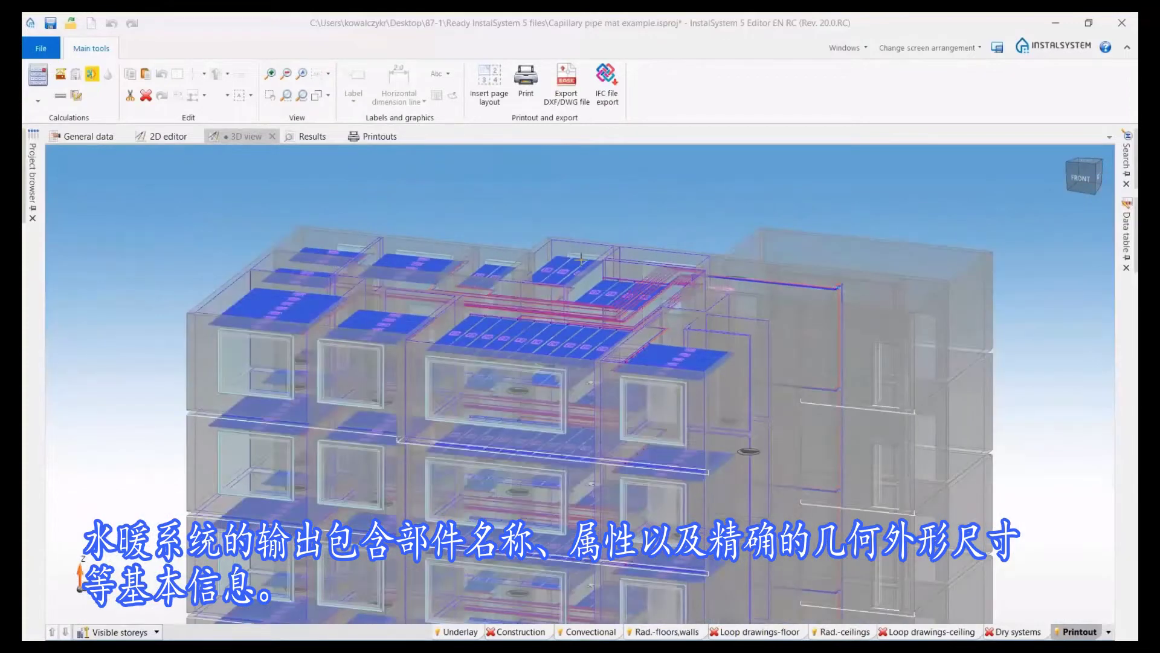
{"action": "middle_click_drag", "start_coordinate": [580, 259], "coordinate": [580, 128]}
{"action": "scroll", "coordinate": [581, 260], "scroll_direction": "down", "scroll_amount": 3}
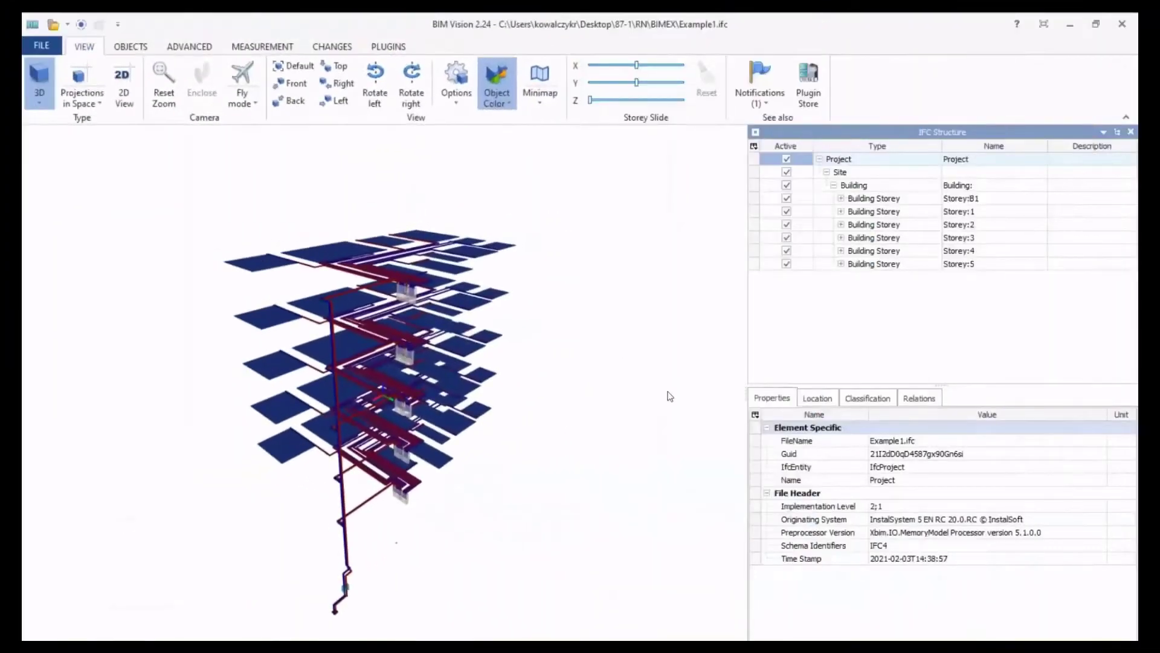
Rotate the Example1.ifc pipe and mat model to view it from the side
{"action": "left_click_drag", "start_coordinate": [671, 397], "coordinate": [613, 388]}
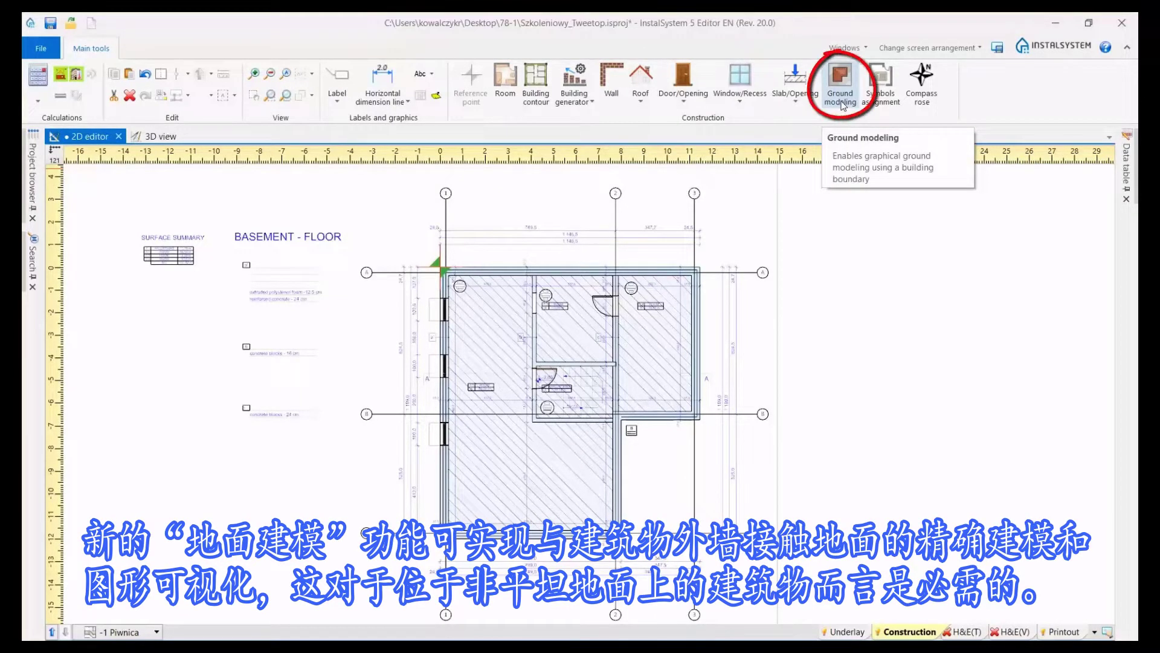
With Ground modeling, place ground points at the six outer basement wall corners, closing the outline
{"action": "left_click", "coordinate": [841, 103]}
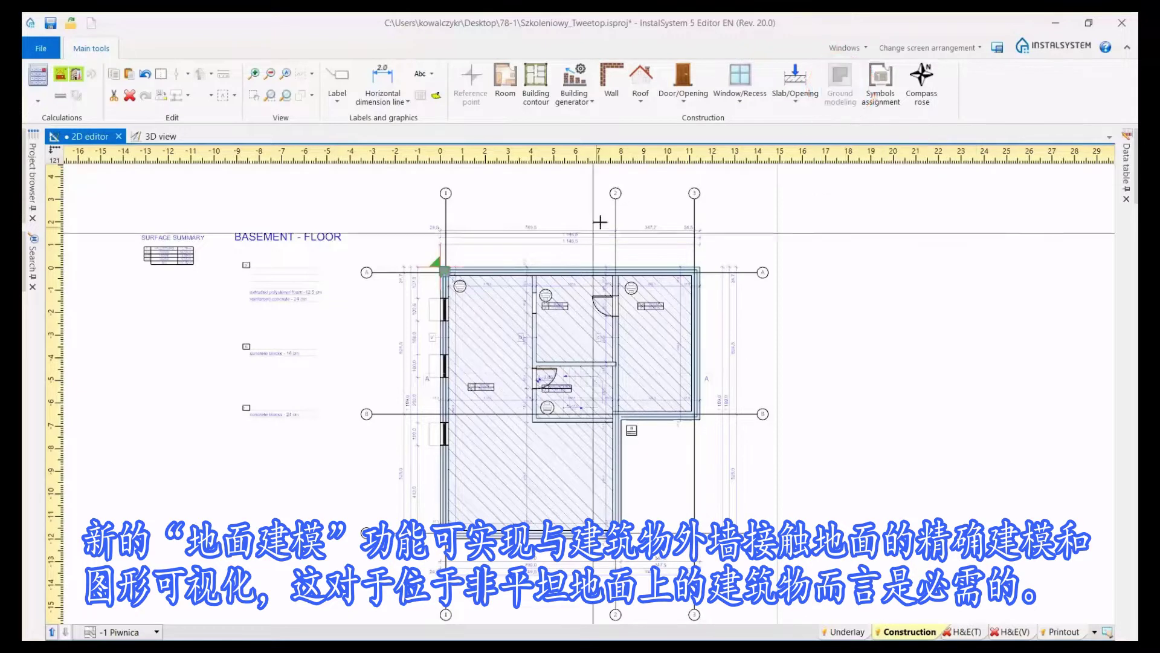
{"action": "left_click", "coordinate": [444, 271]}
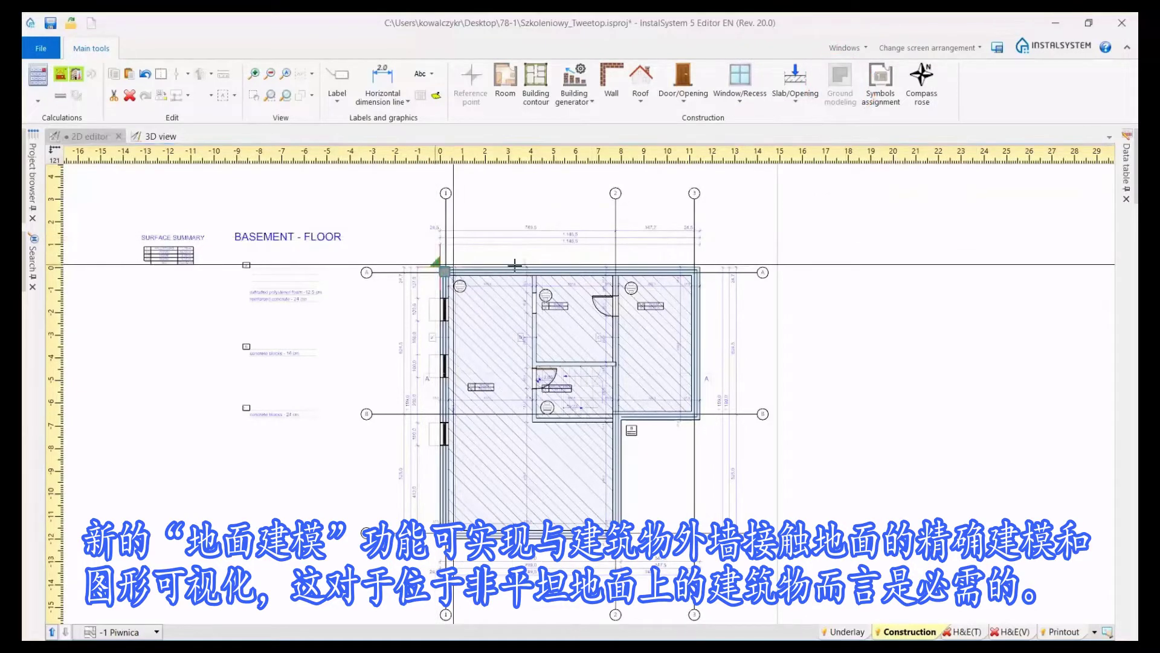
{"action": "left_click", "coordinate": [700, 267]}
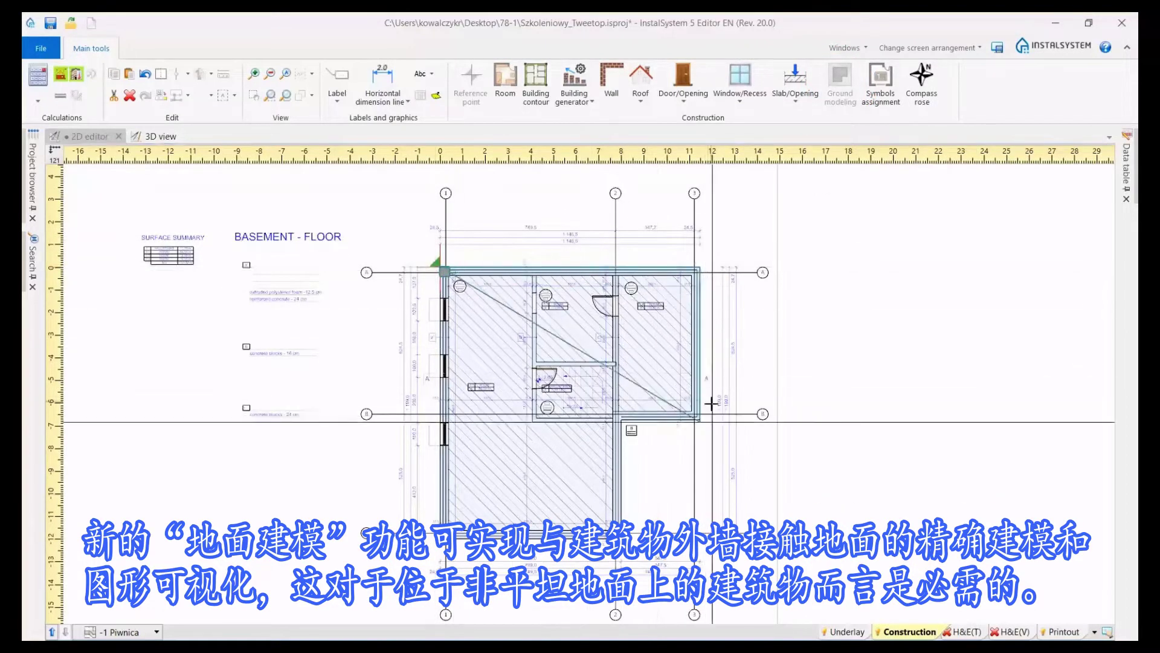
{"action": "left_click", "coordinate": [700, 418]}
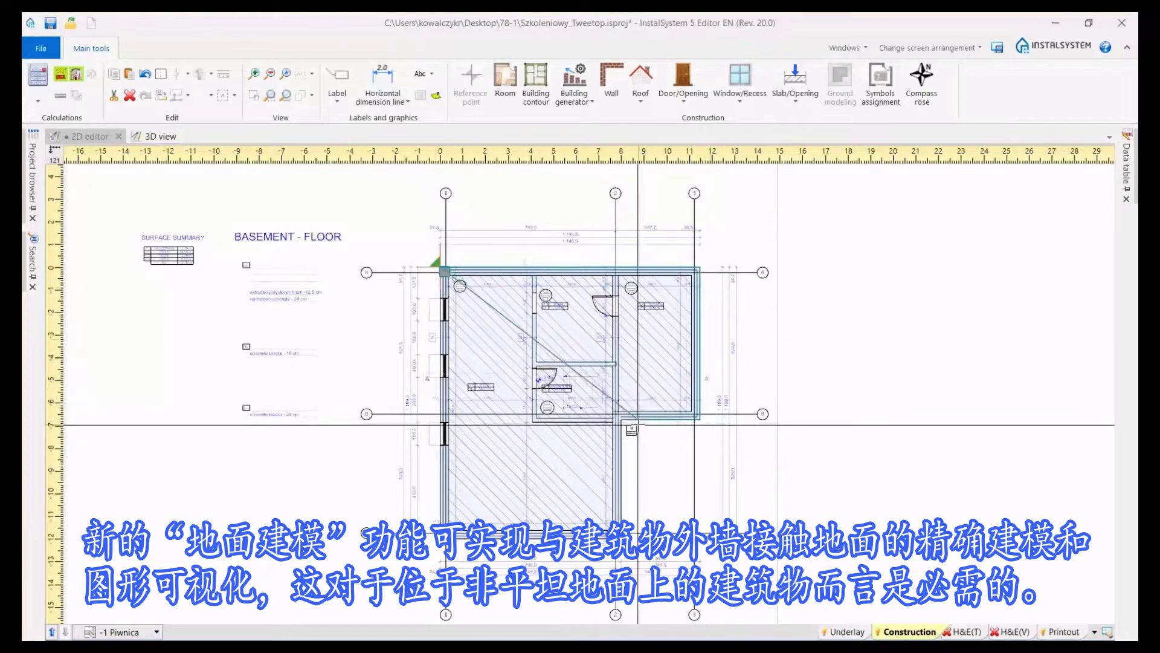
{"action": "left_click", "coordinate": [622, 419]}
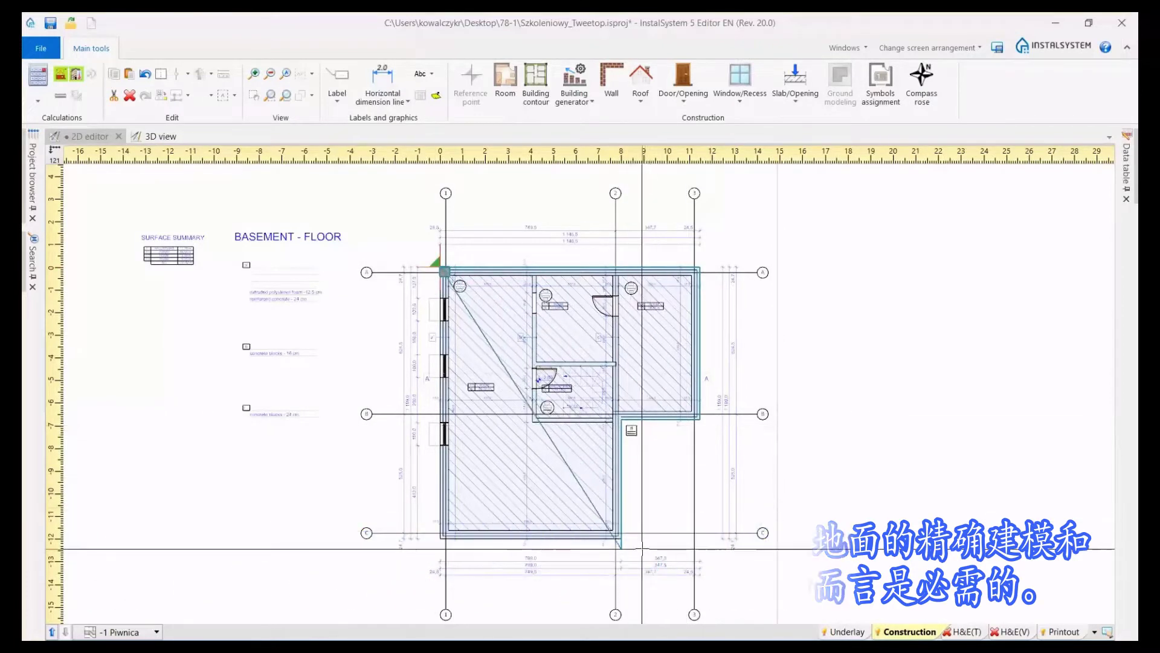
{"action": "left_click", "coordinate": [624, 542]}
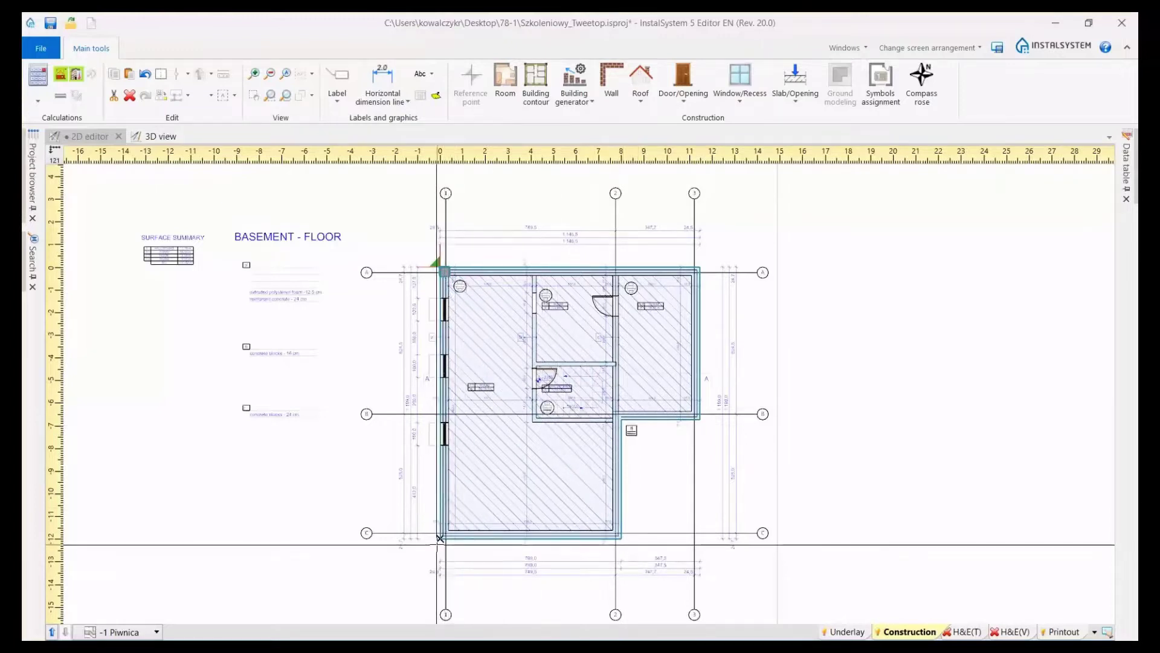
{"action": "left_click", "coordinate": [437, 543]}
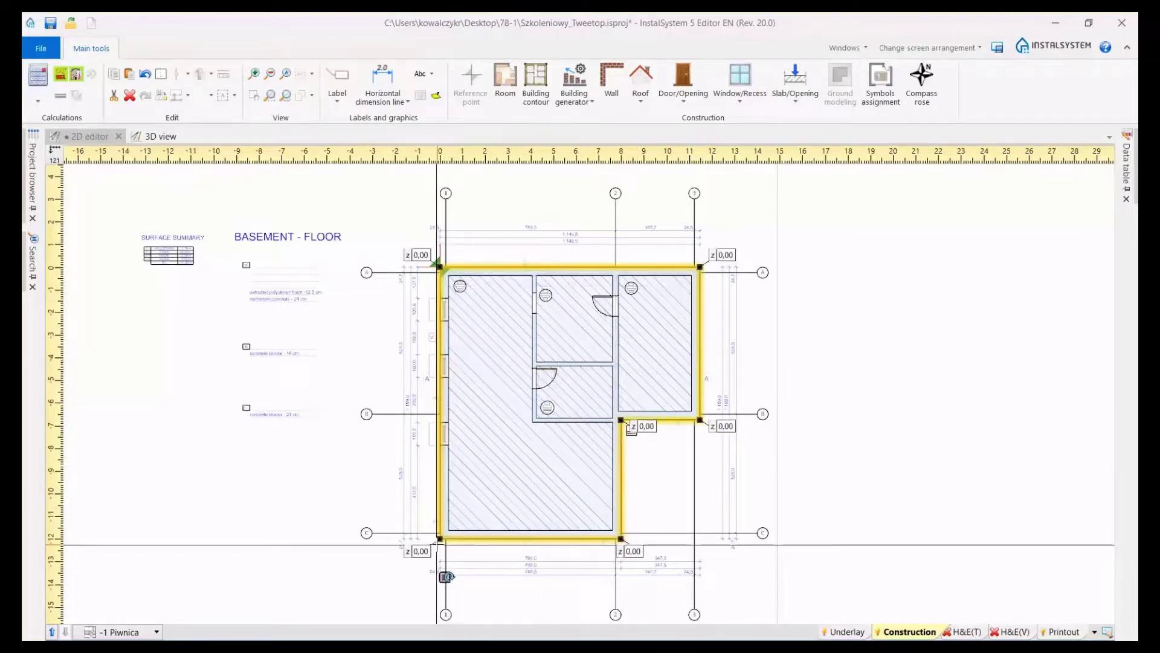
Switch to 3D, show the Construction model, and pan to bring the whole roof into view
{"action": "left_click", "coordinate": [159, 137]}
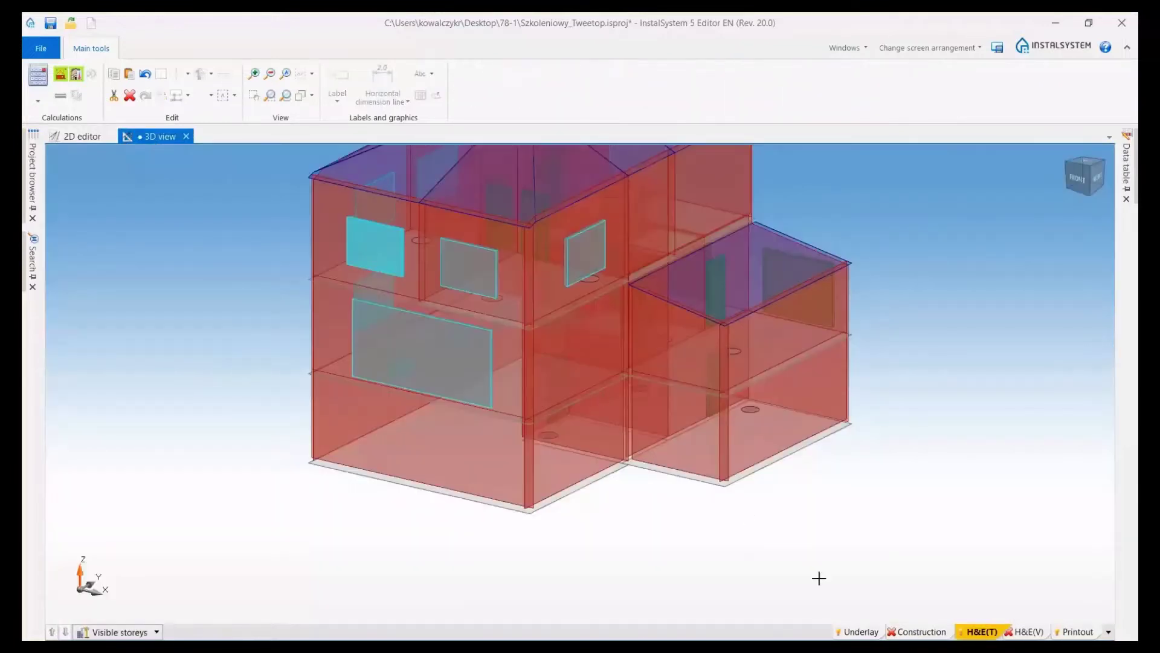
{"action": "left_click", "coordinate": [901, 632]}
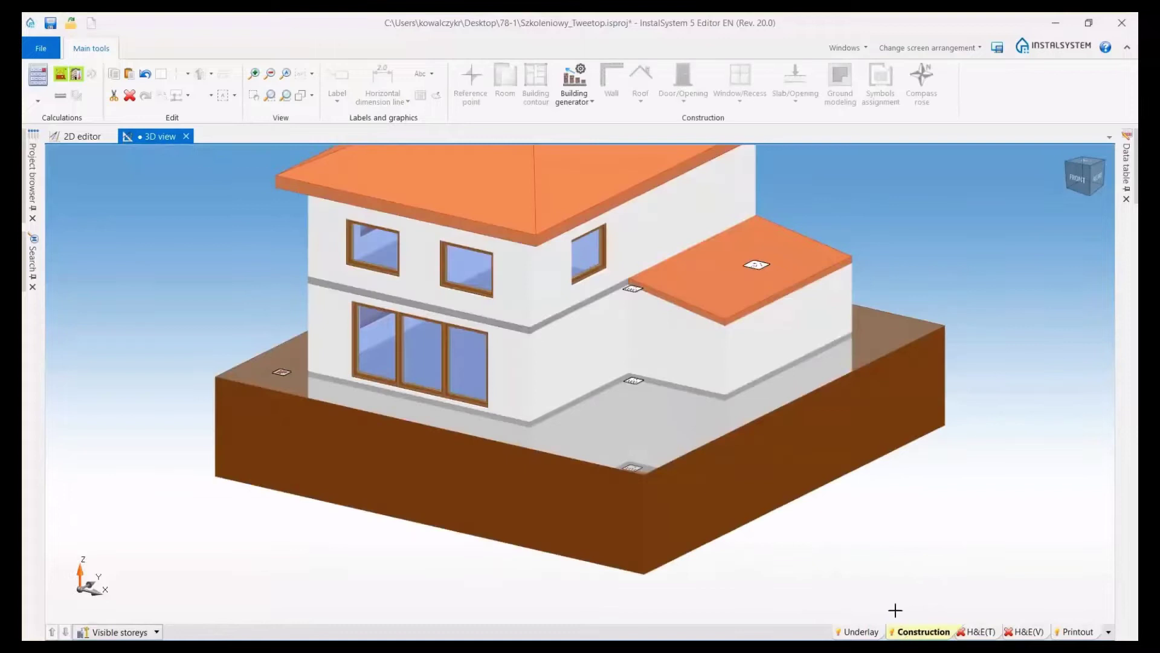
{"action": "middle_click_drag", "start_coordinate": [870, 386], "coordinate": [869, 471]}
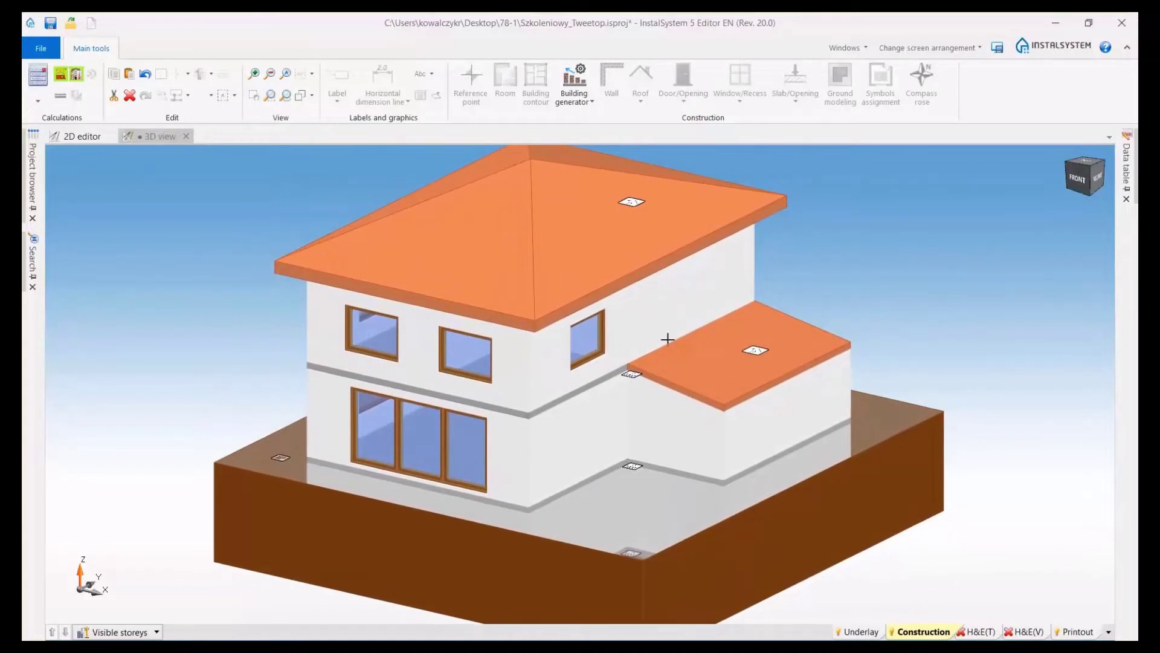
In the 2D basement plan, select the ground contour and set four lower corners to z -1,00
{"action": "left_click", "coordinate": [84, 140]}
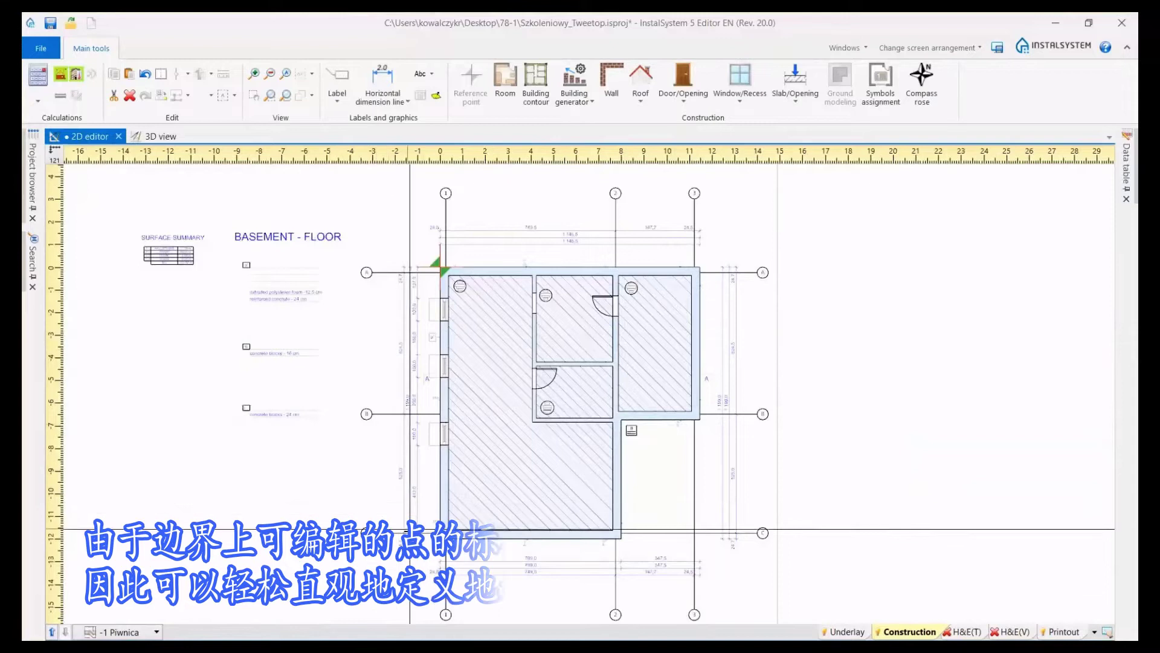
{"action": "left_click", "coordinate": [443, 578]}
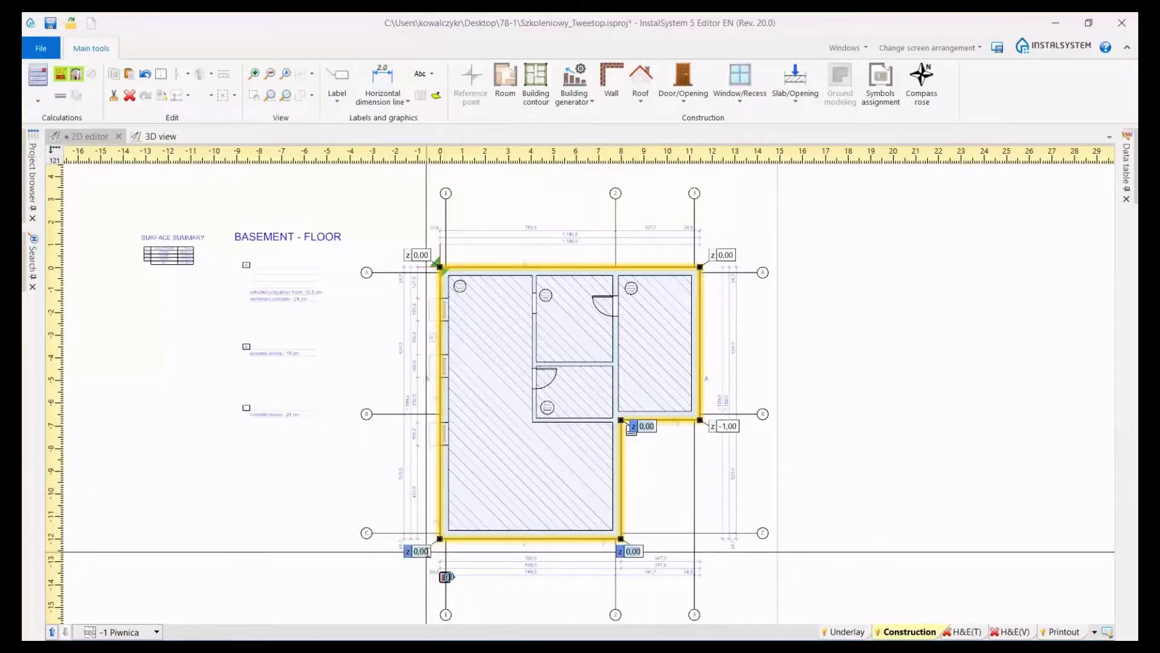
{"action": "key", "text": "Return"}
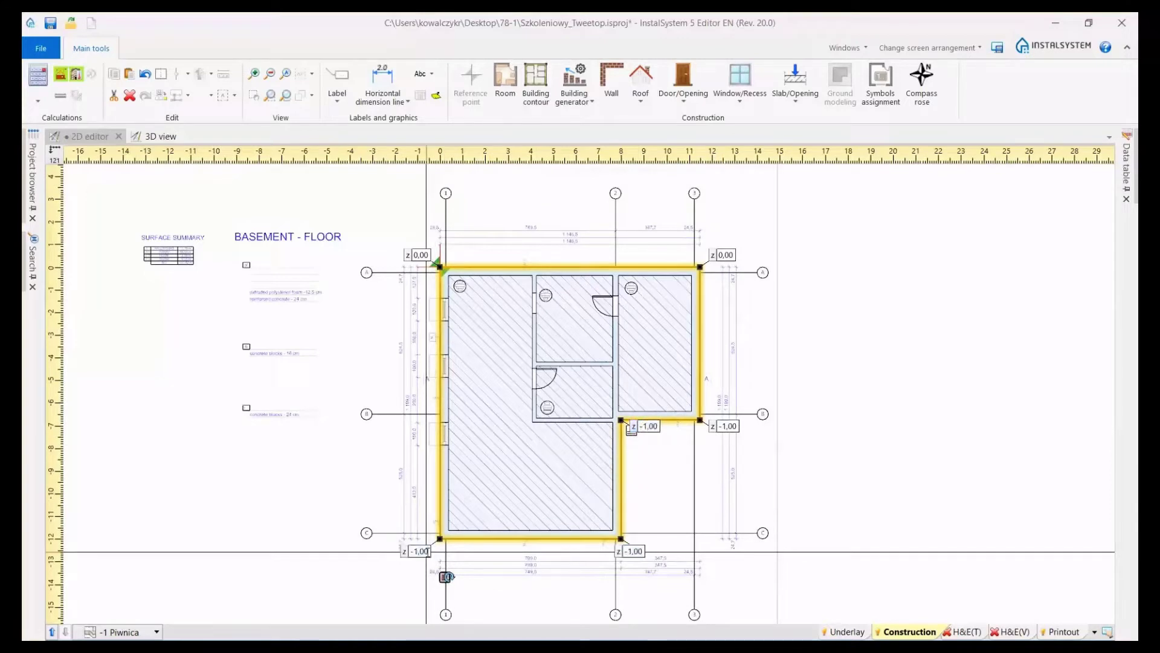
View the house from the LEFT in 3D, run the calculations, then show the H&E(T) thermal zone model
{"action": "left_click", "coordinate": [152, 139]}
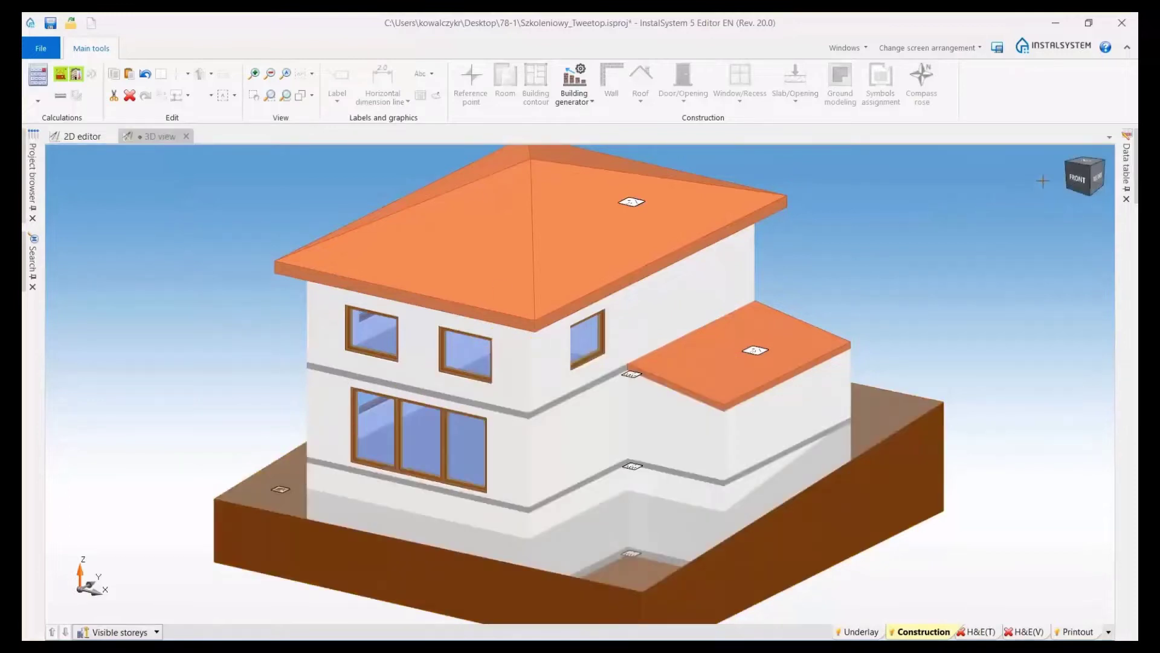
{"action": "left_click", "coordinate": [1068, 164]}
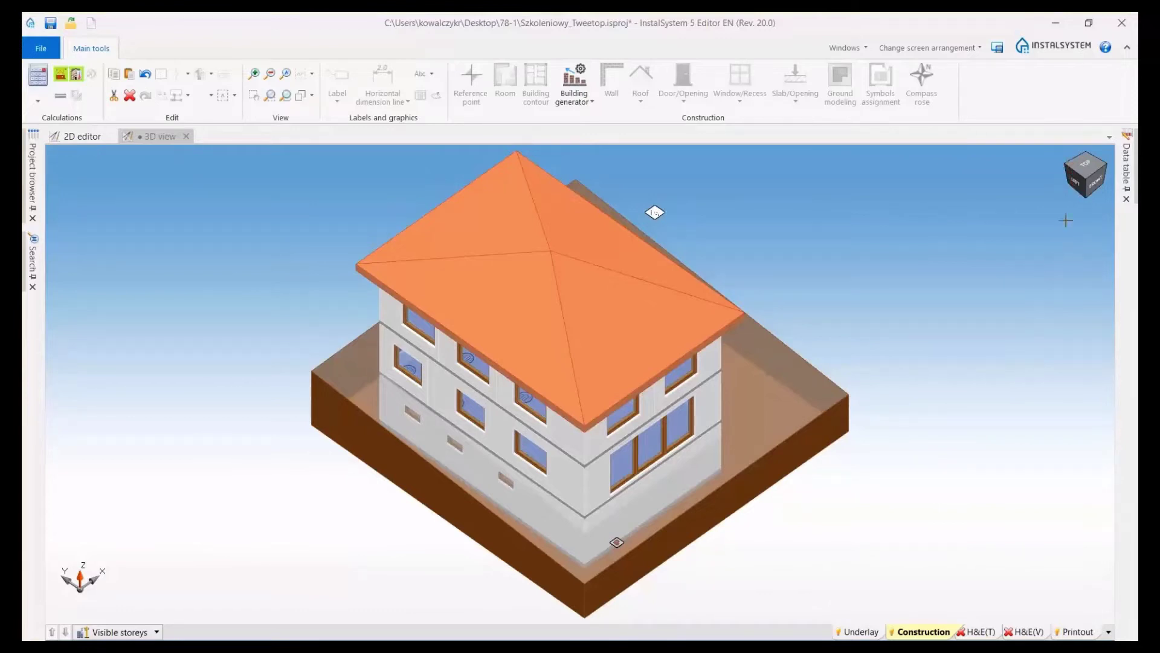
{"action": "left_click", "coordinate": [1074, 180]}
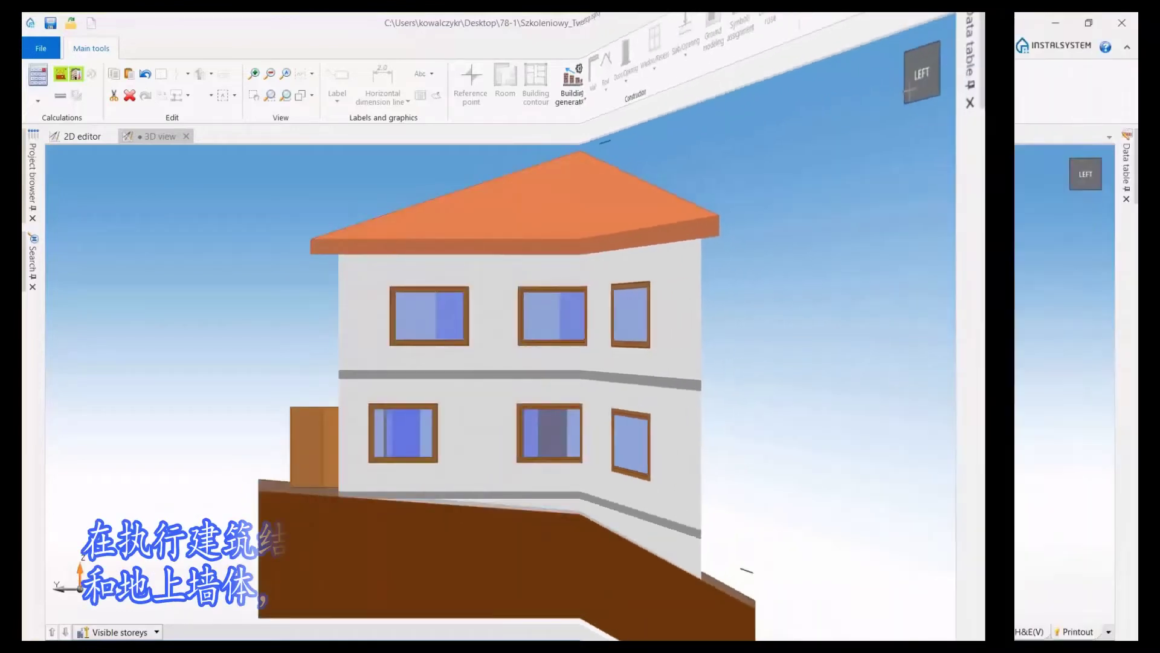
{"action": "left_click", "coordinate": [38, 76]}
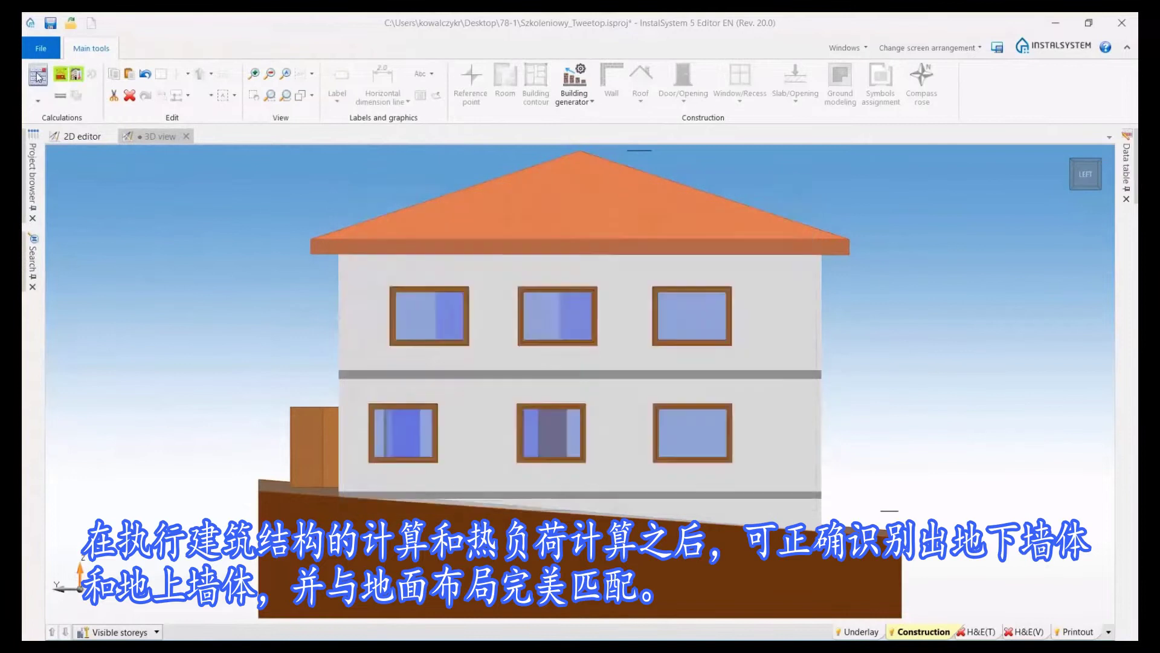
{"action": "left_click", "coordinate": [974, 632]}
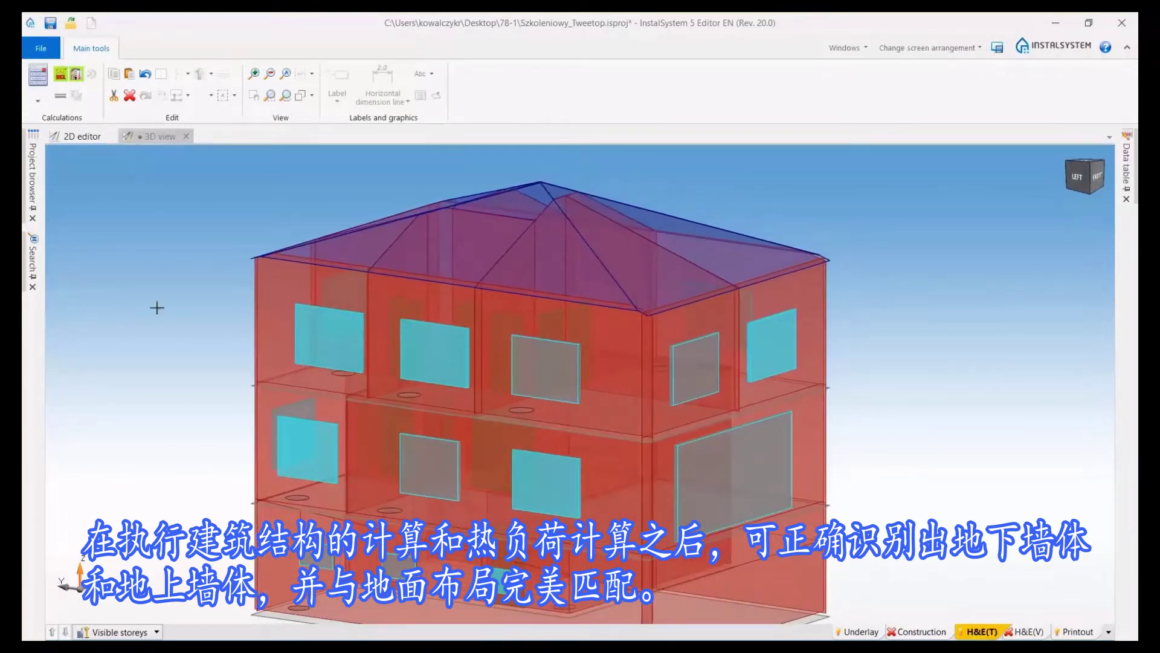
Open the H&E search categories and toggle highlighting of the walls near the ground and external walls
{"action": "left_click", "coordinate": [34, 278]}
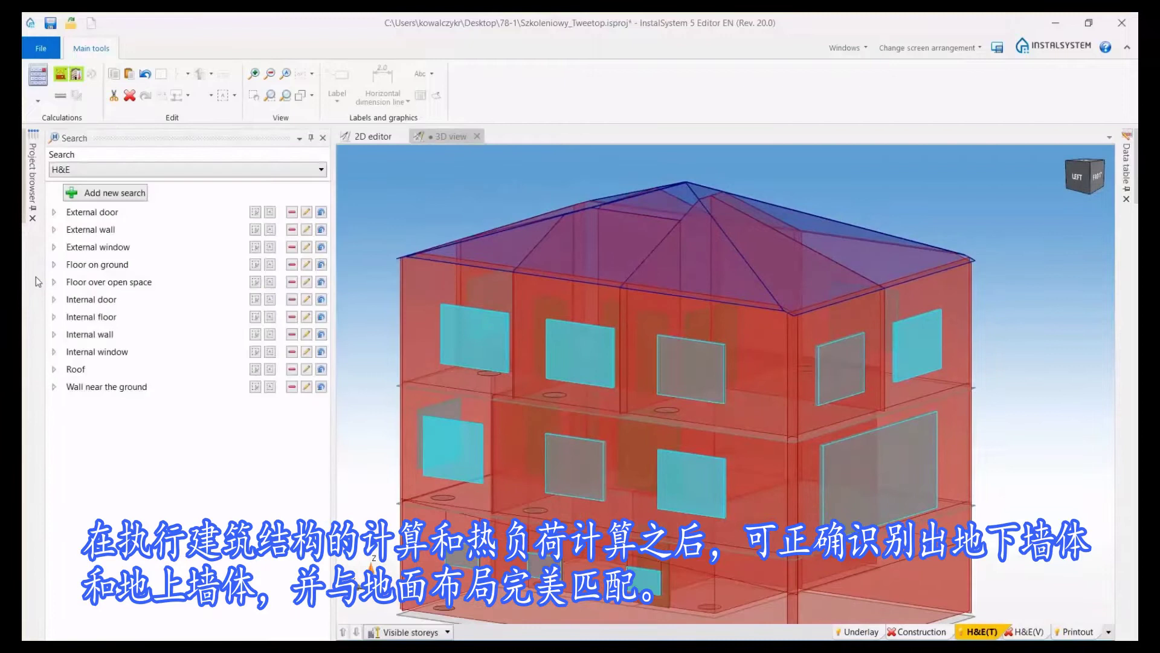
{"action": "left_click", "coordinate": [271, 387]}
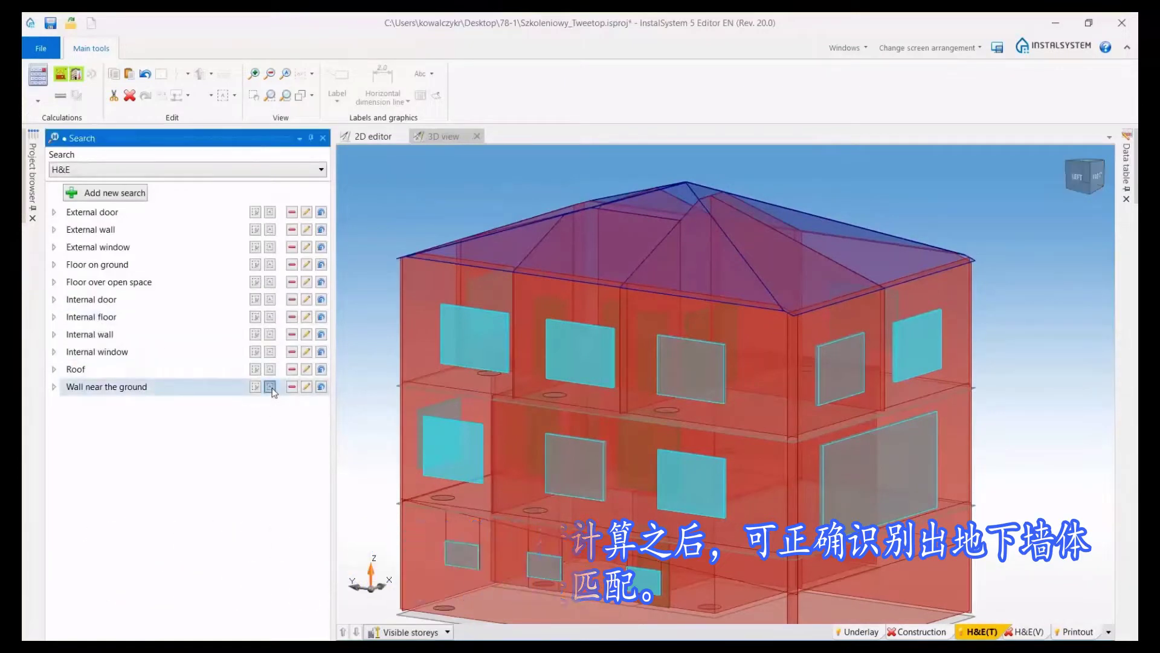
{"action": "left_click", "coordinate": [270, 229]}
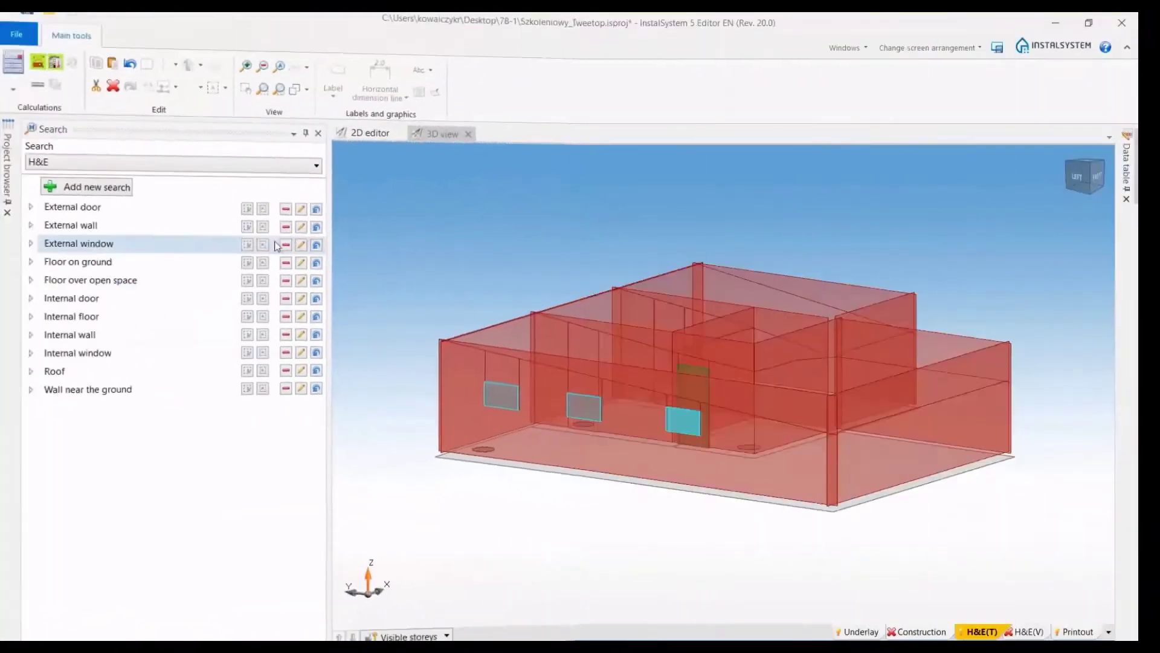
{"action": "left_click", "coordinate": [270, 229]}
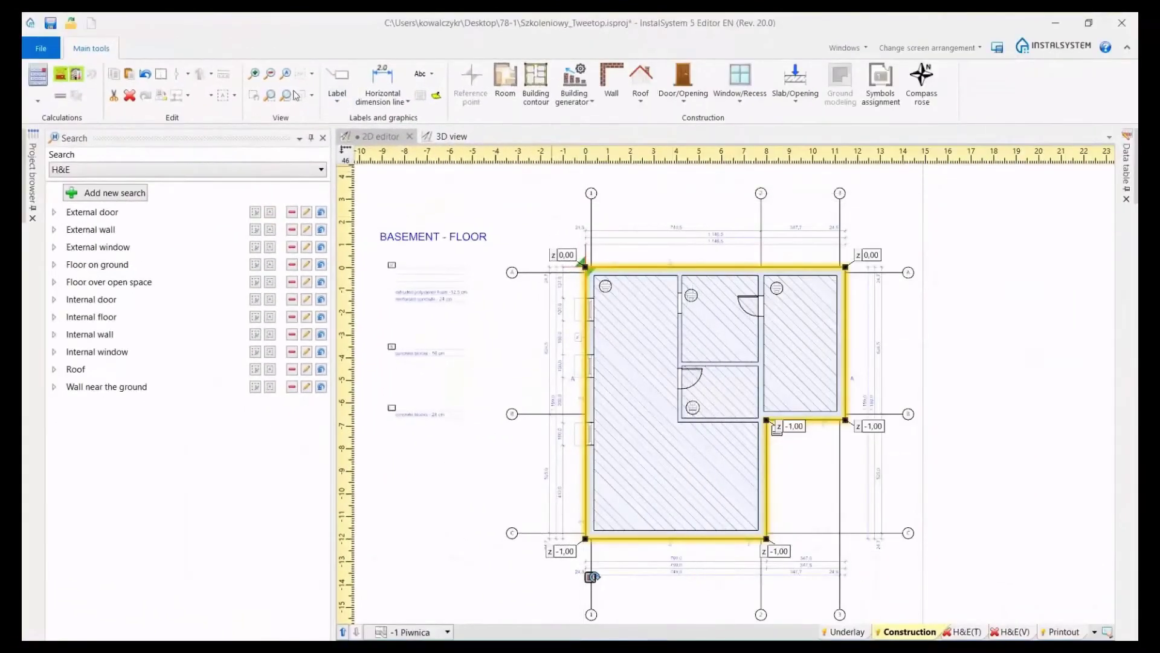
Insert a dividing point on the basement contour's left edge at level -0,80, then view the building in 3D
{"action": "left_click", "coordinate": [189, 75]}
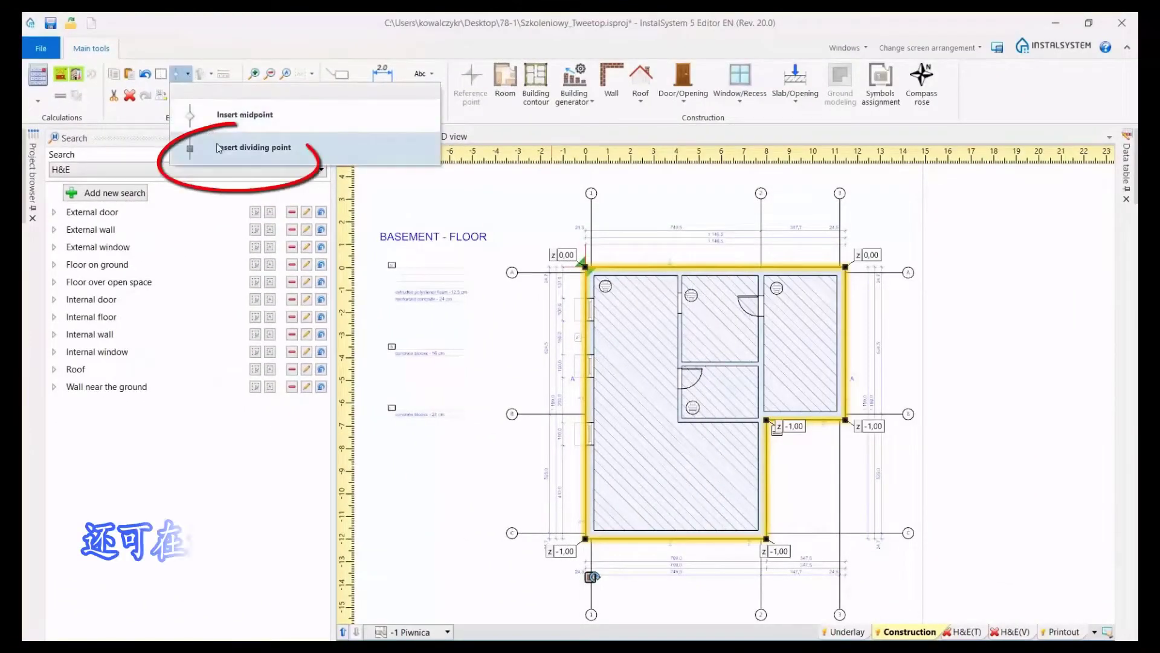
{"action": "left_click", "coordinate": [220, 148]}
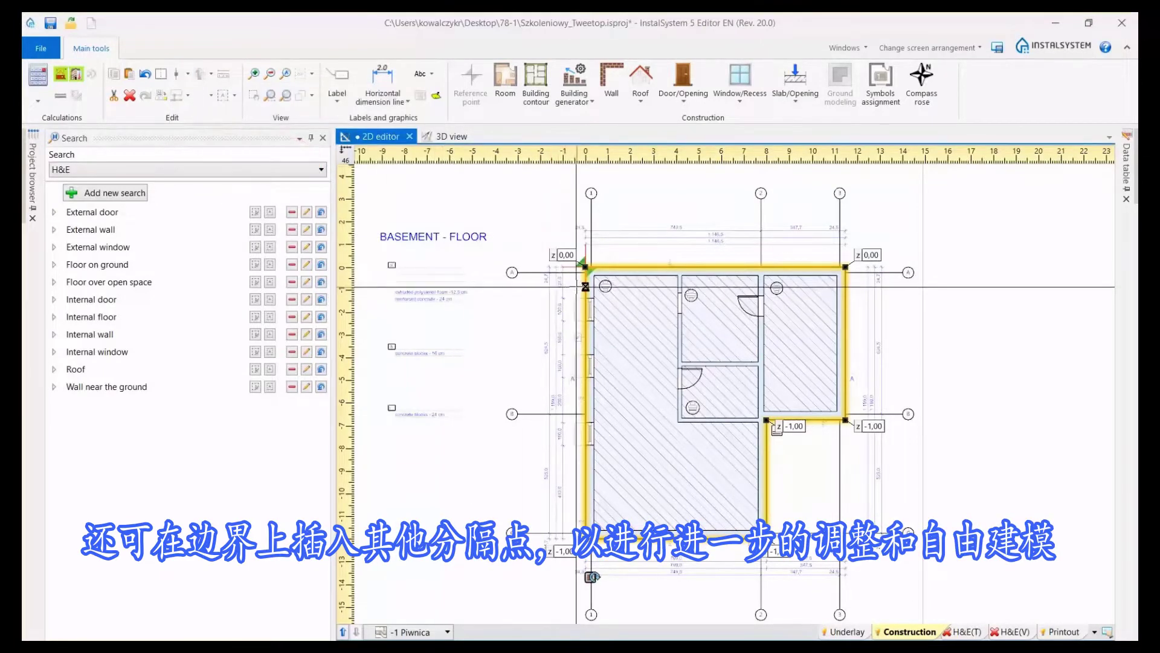
{"action": "left_click", "coordinate": [577, 282]}
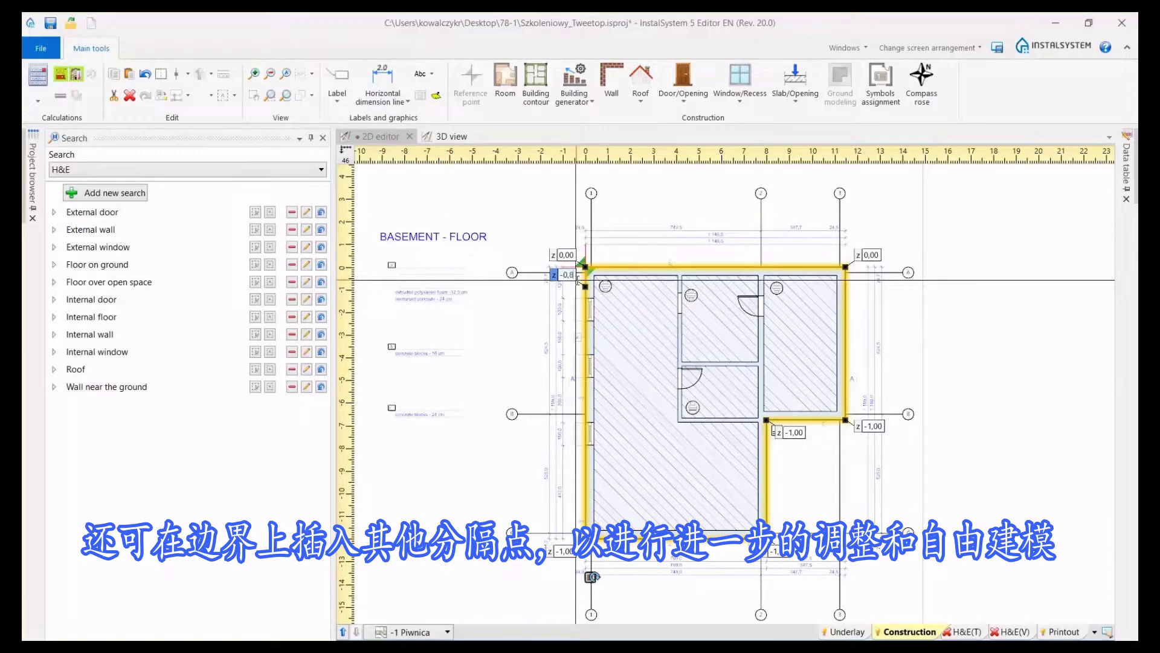
{"action": "key", "text": "Return"}
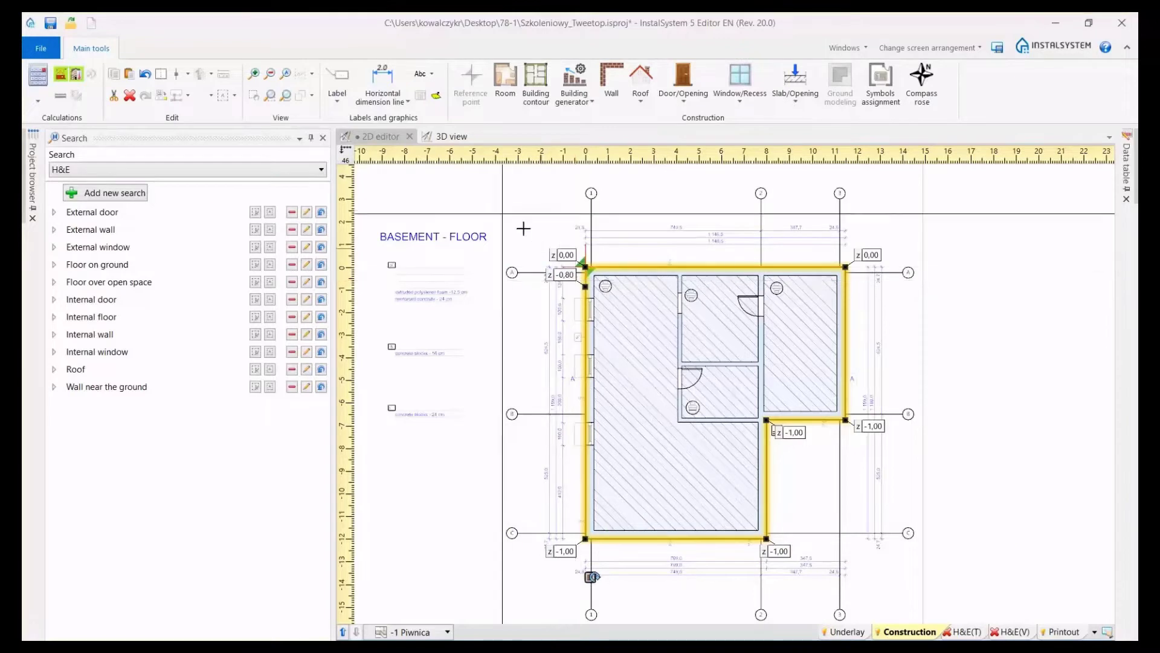
{"action": "left_click", "coordinate": [451, 137]}
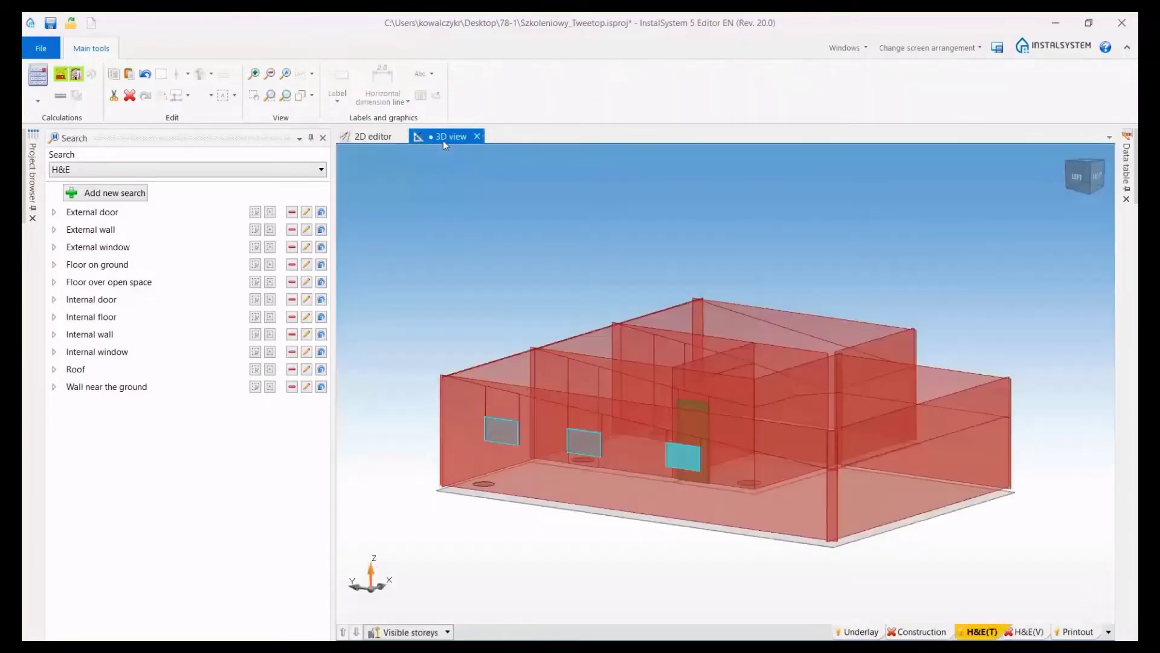
In the construction model, set the ground corners beside the basement to -1,80, then return to H&E(T)
{"action": "left_click", "coordinate": [902, 632]}
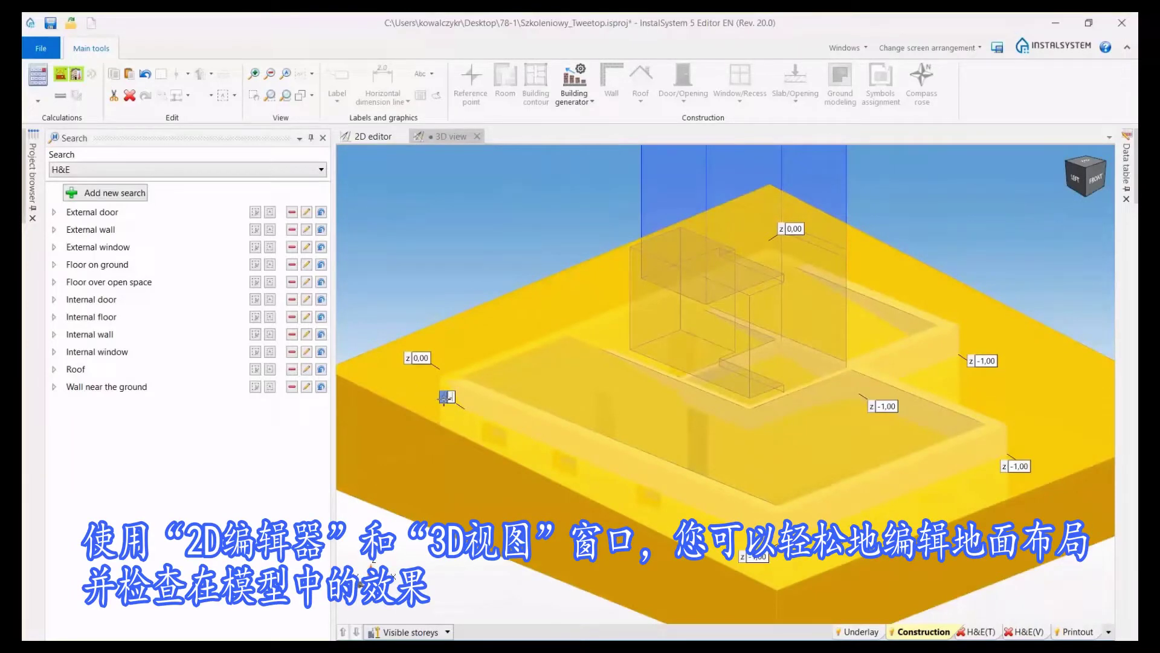
{"action": "key", "text": "Return"}
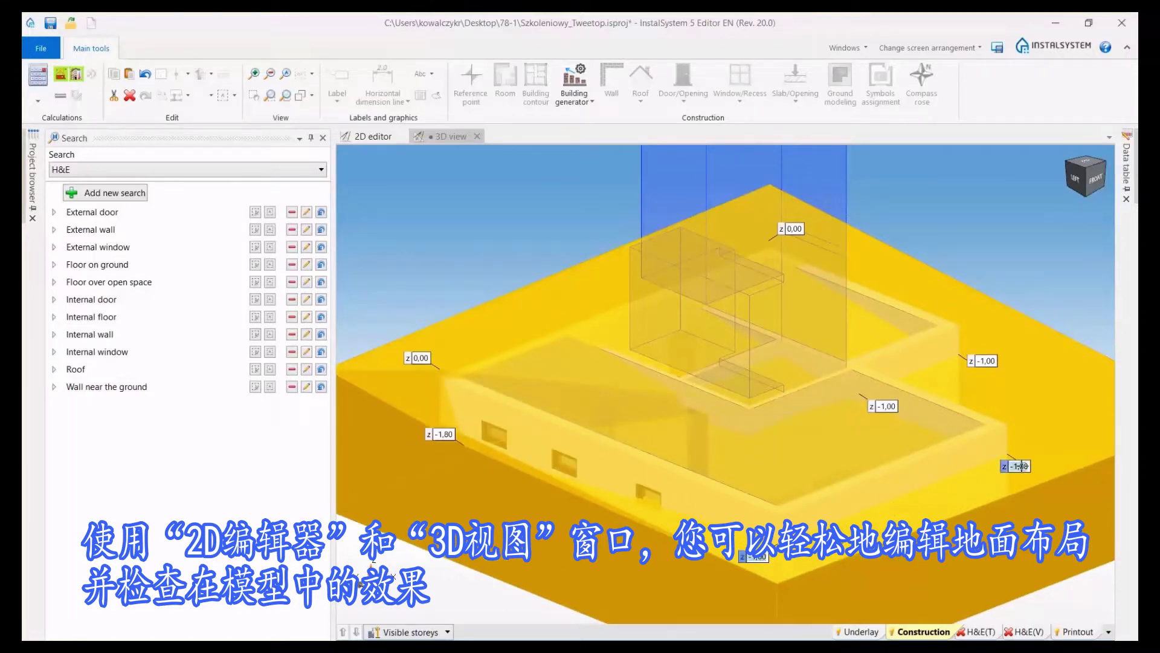
{"action": "key", "text": "BackSpace"}
{"action": "type", "text": "-1,80"}
{"action": "key", "text": "Return"}
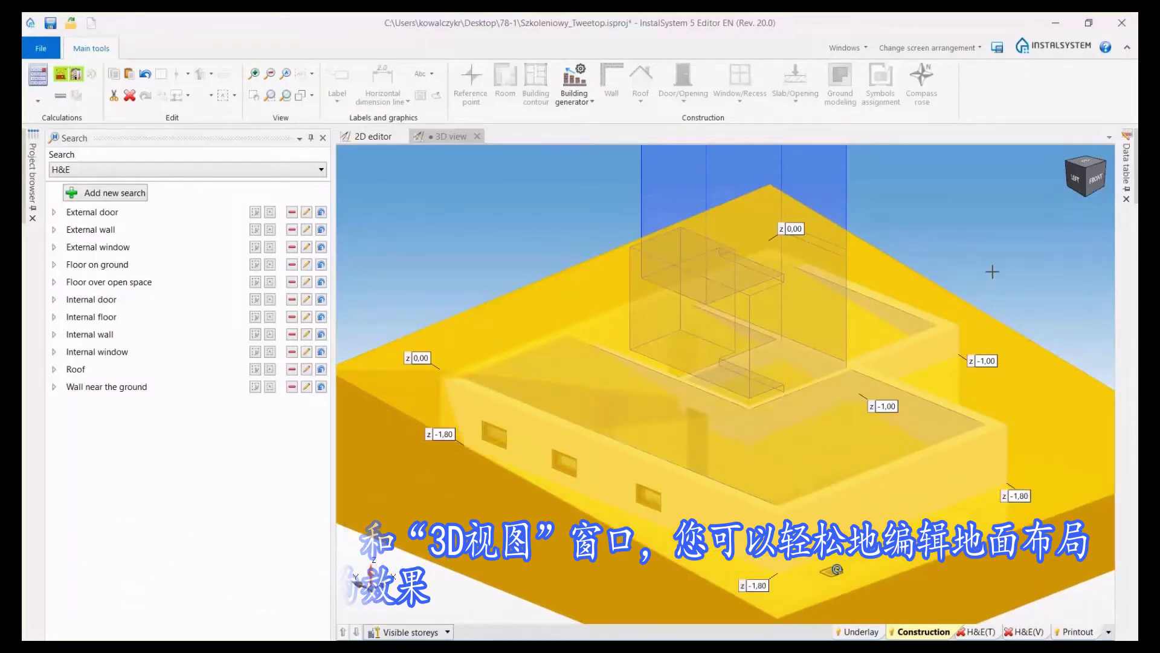
{"action": "key", "text": "Escape"}
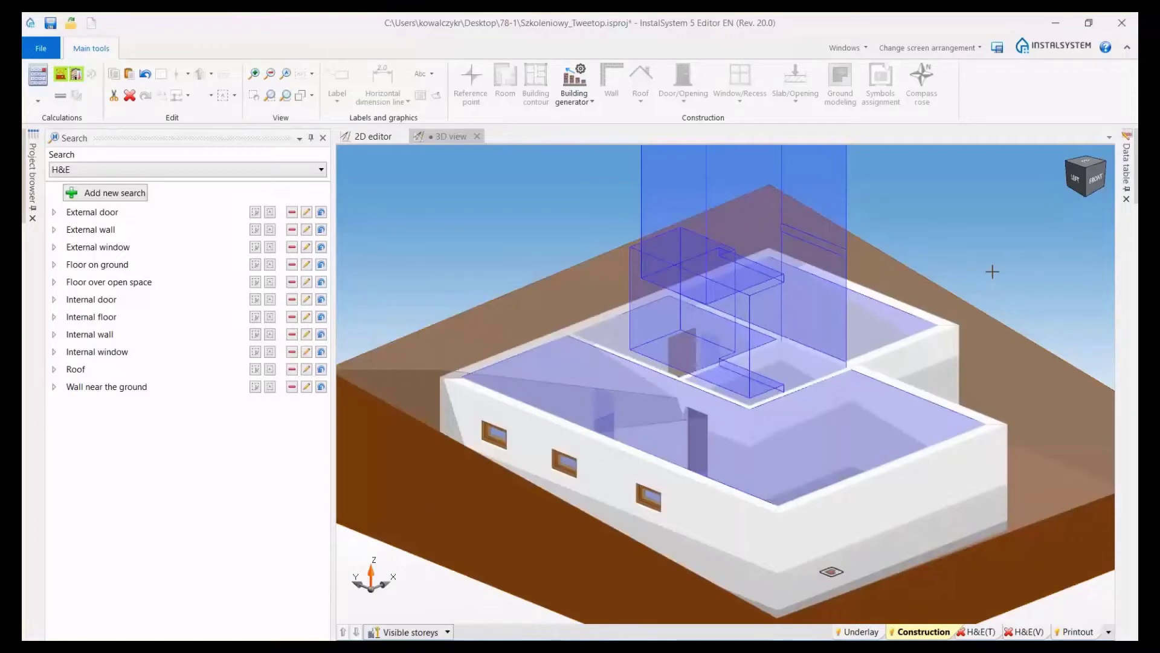
{"action": "left_click", "coordinate": [270, 386]}
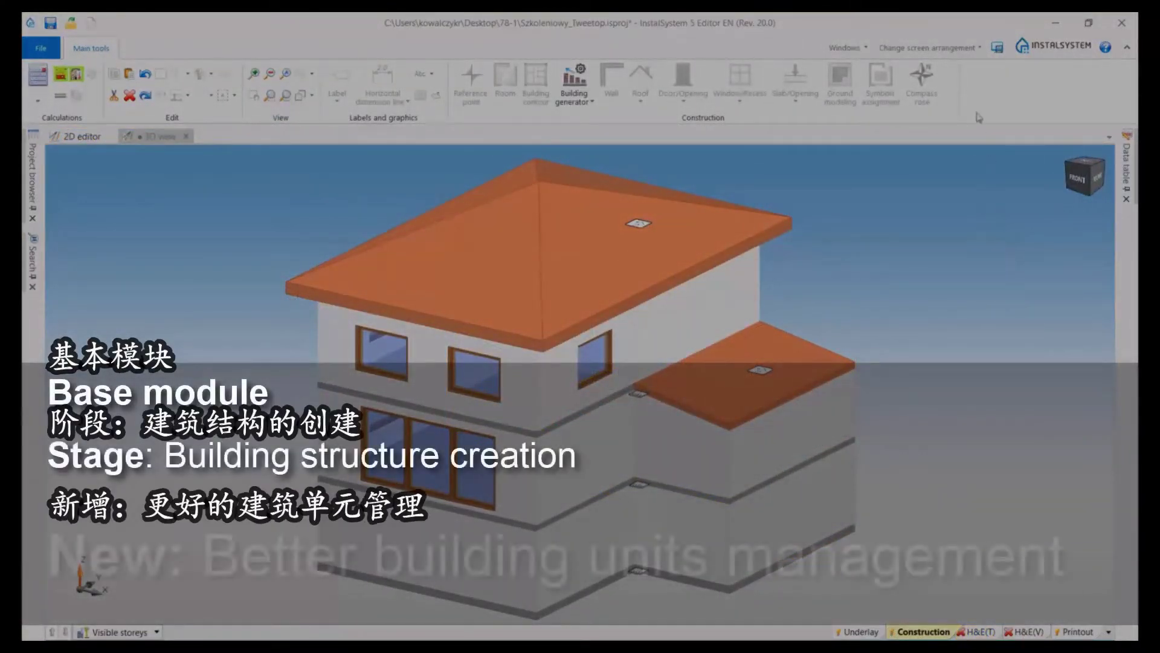
In the My screen_2 layout, set Room data building units to Common to entire building
{"action": "left_click", "coordinate": [963, 58]}
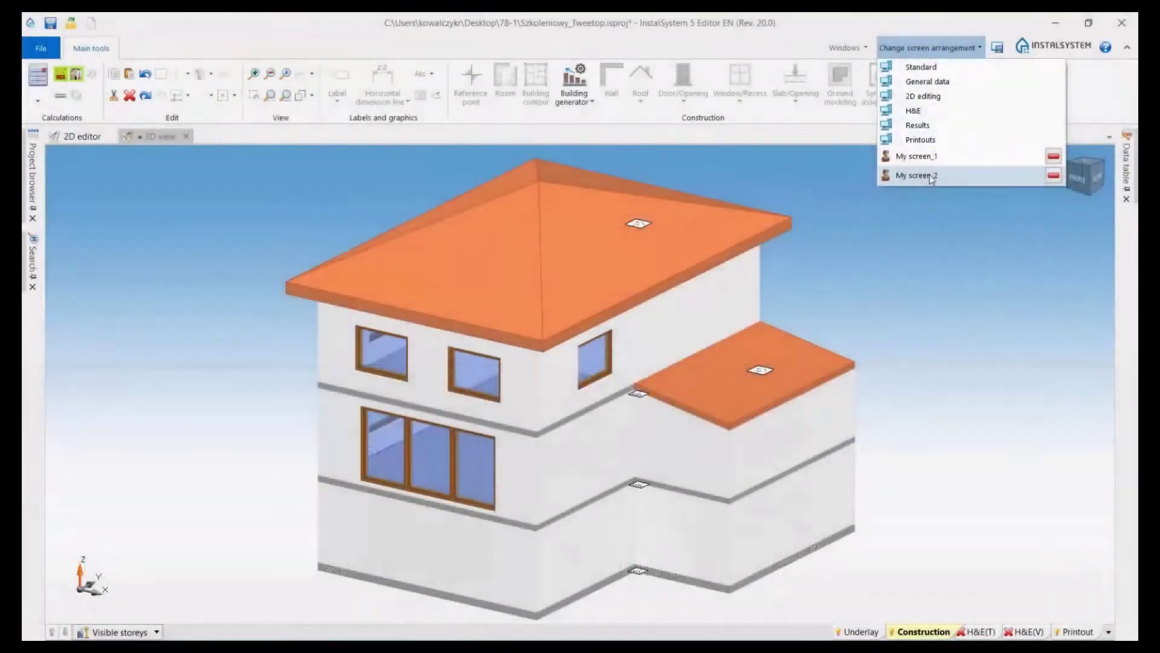
{"action": "left_click", "coordinate": [916, 176]}
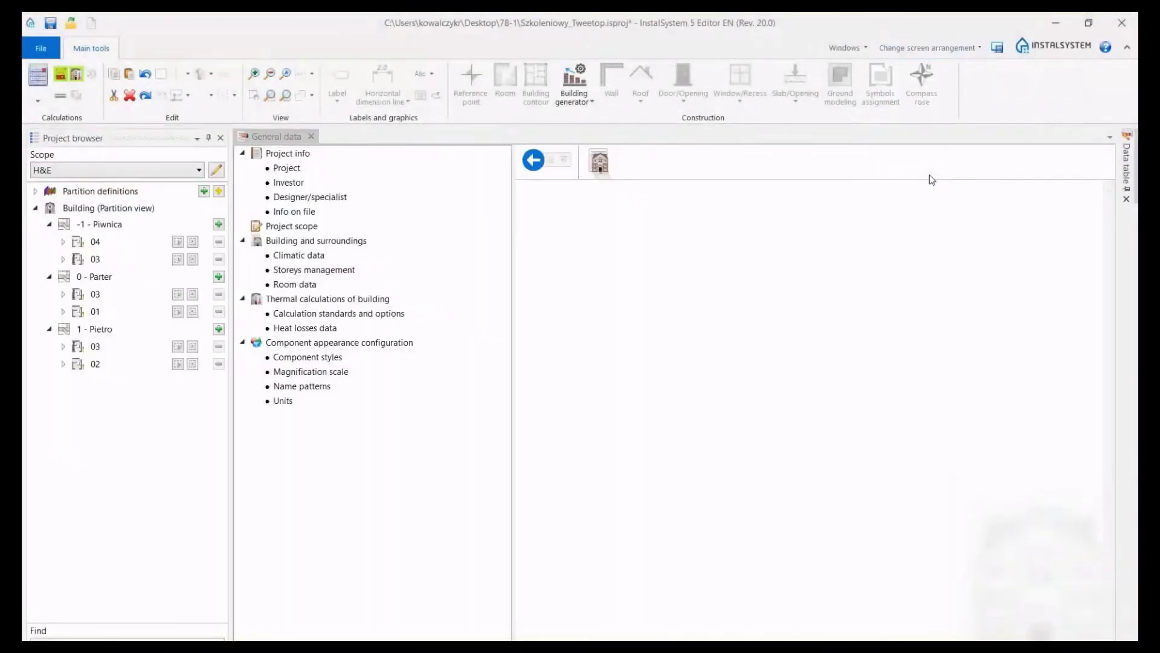
{"action": "left_click", "coordinate": [305, 284]}
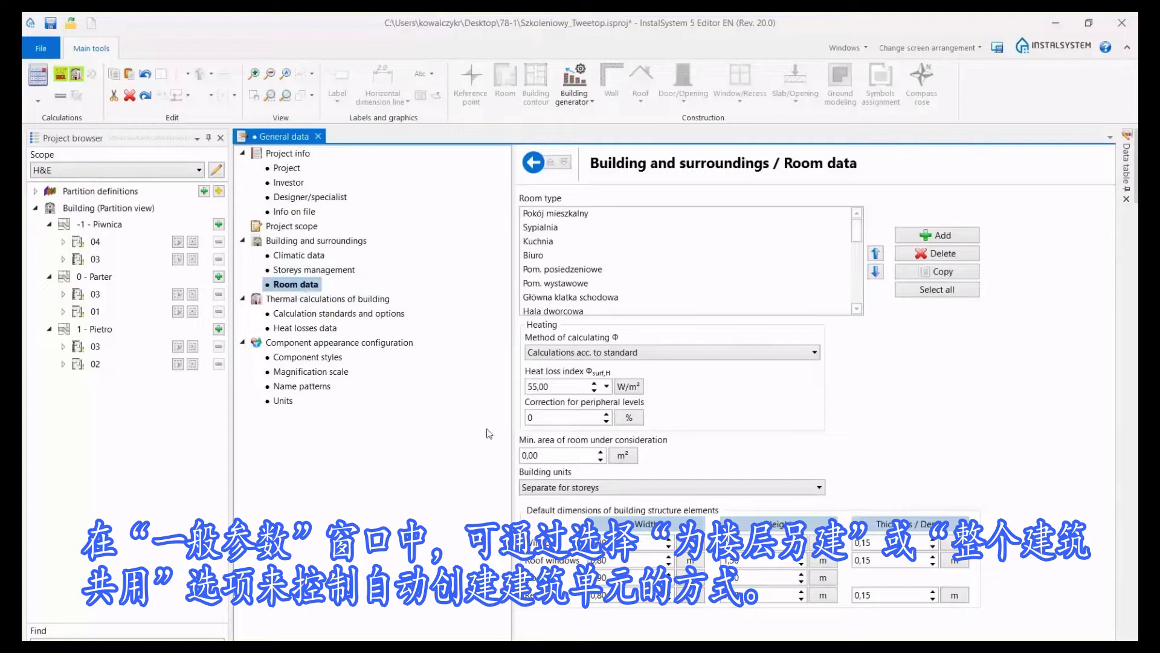
{"action": "left_click", "coordinate": [542, 490]}
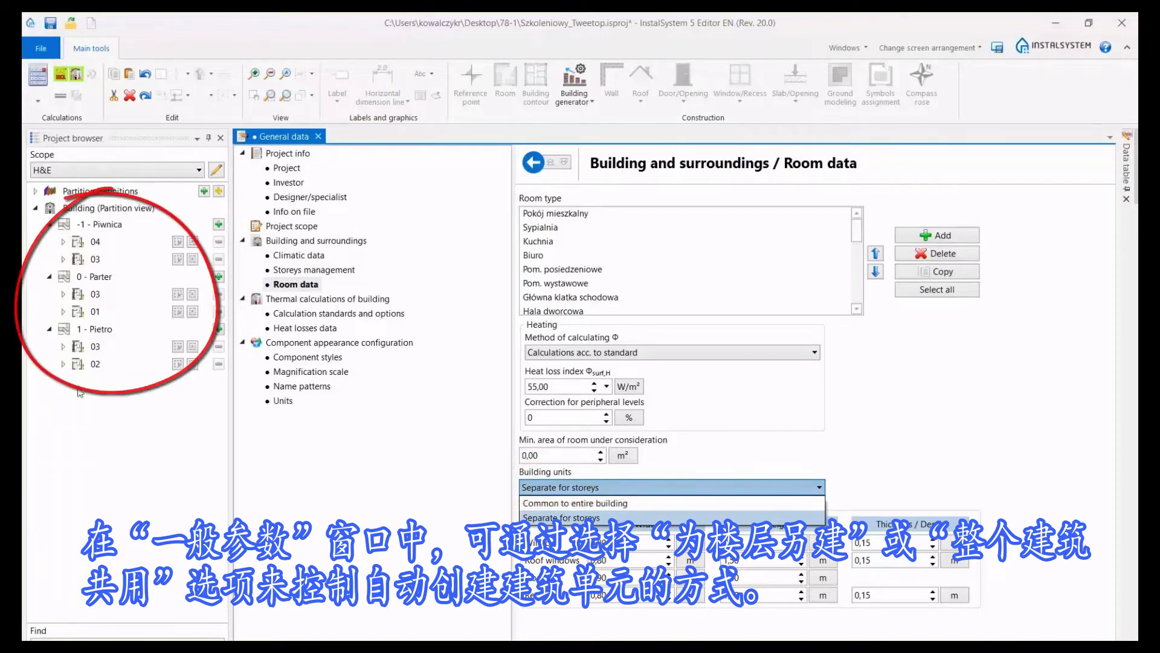
{"action": "left_click", "coordinate": [542, 503]}
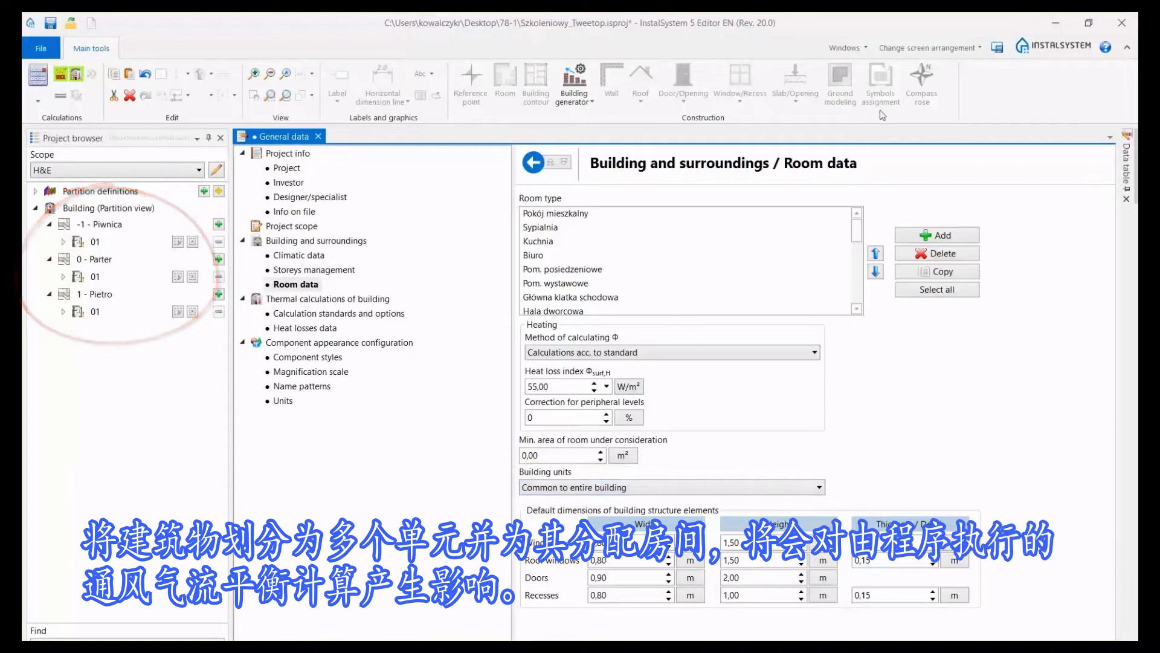
{"action": "left_click", "coordinate": [927, 48]}
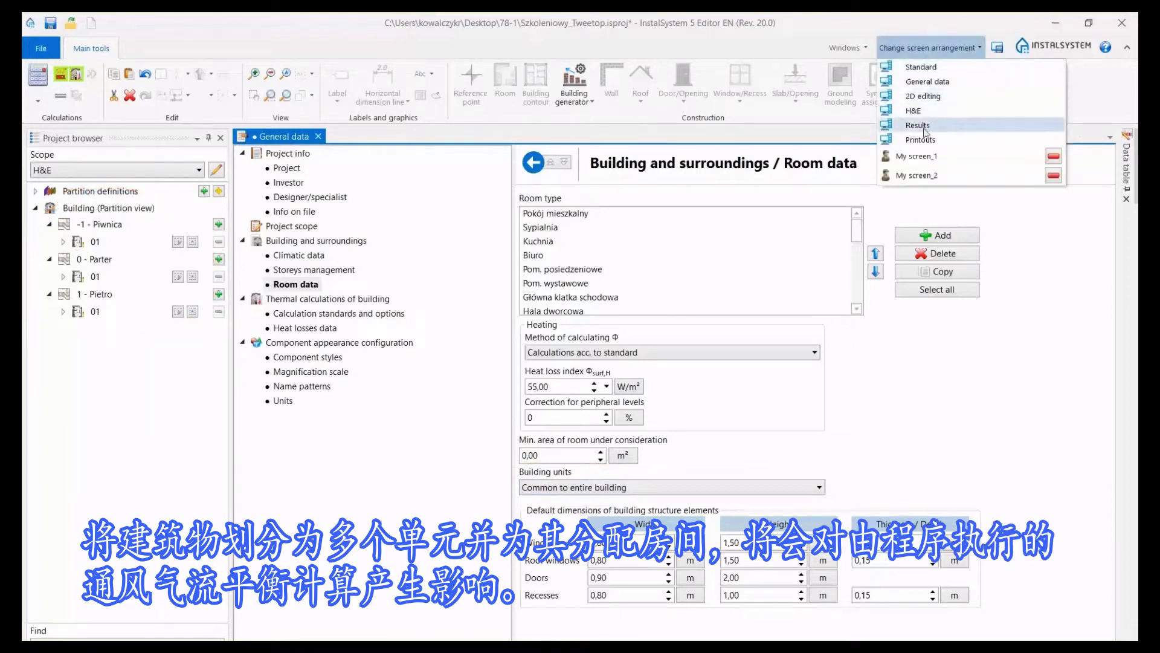
On the ground-floor plan, create a building unit from the selected staircase rooms
{"action": "left_click", "coordinate": [919, 156]}
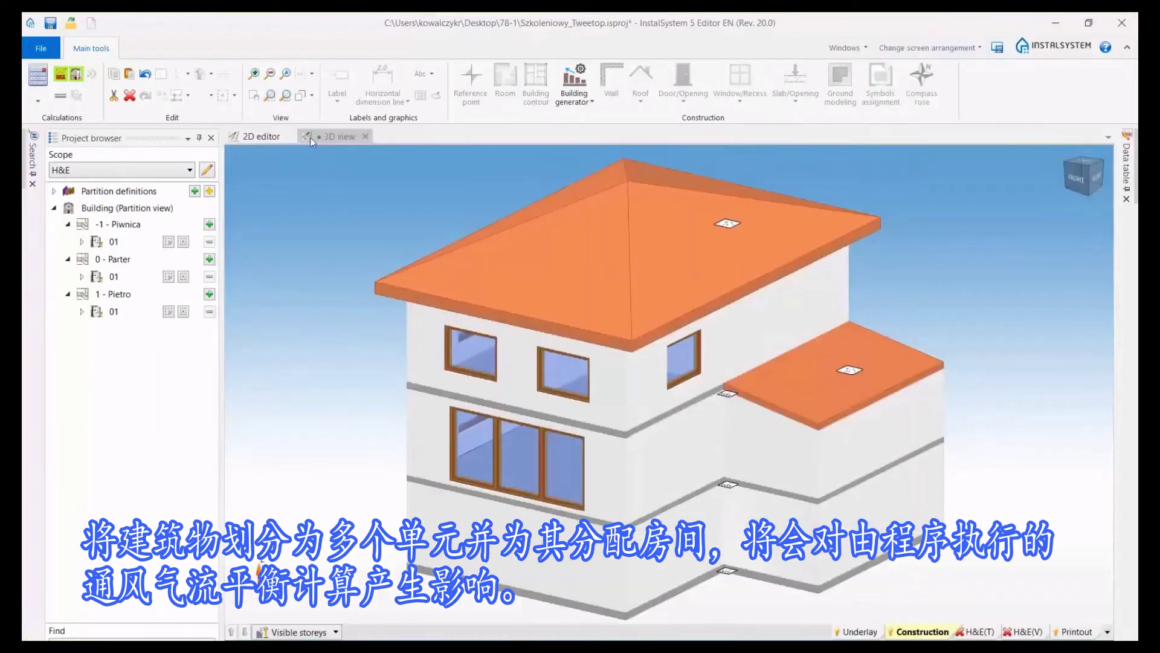
{"action": "left_click", "coordinate": [249, 138]}
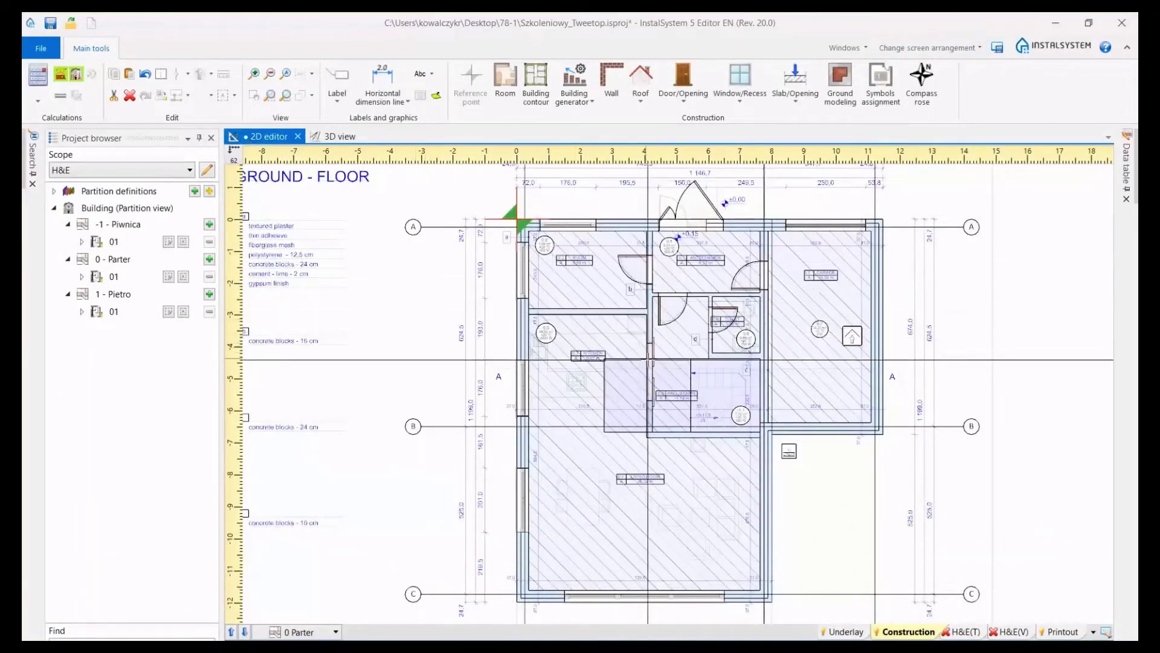
{"action": "left_click", "coordinate": [733, 411]}
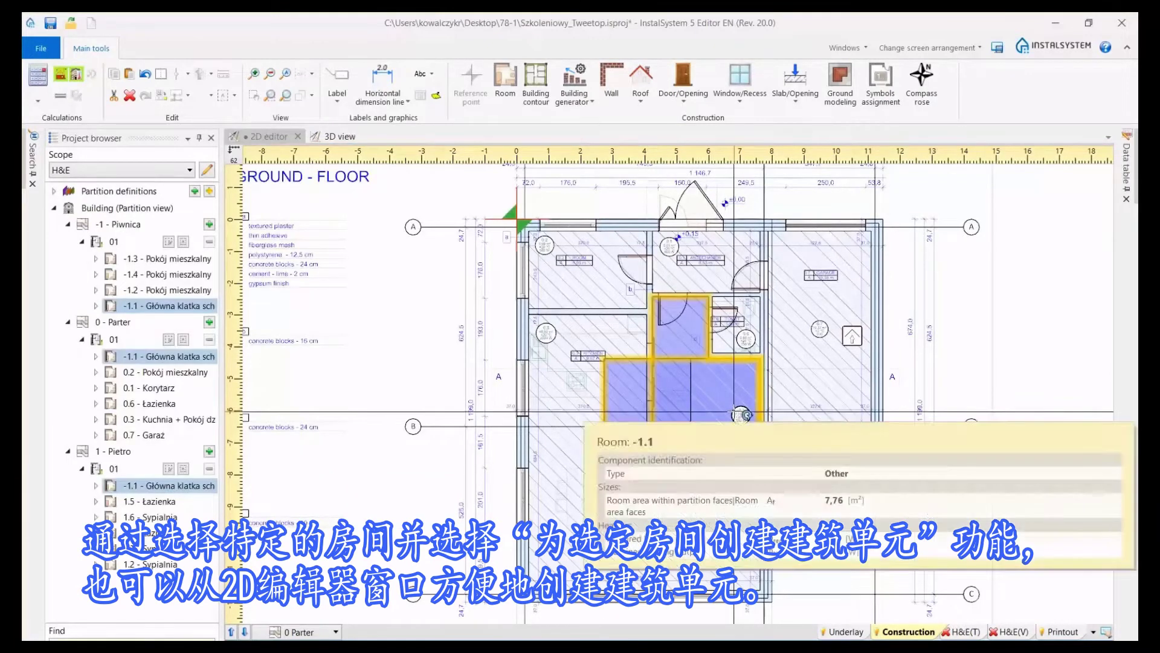
{"action": "right_click", "coordinate": [736, 414]}
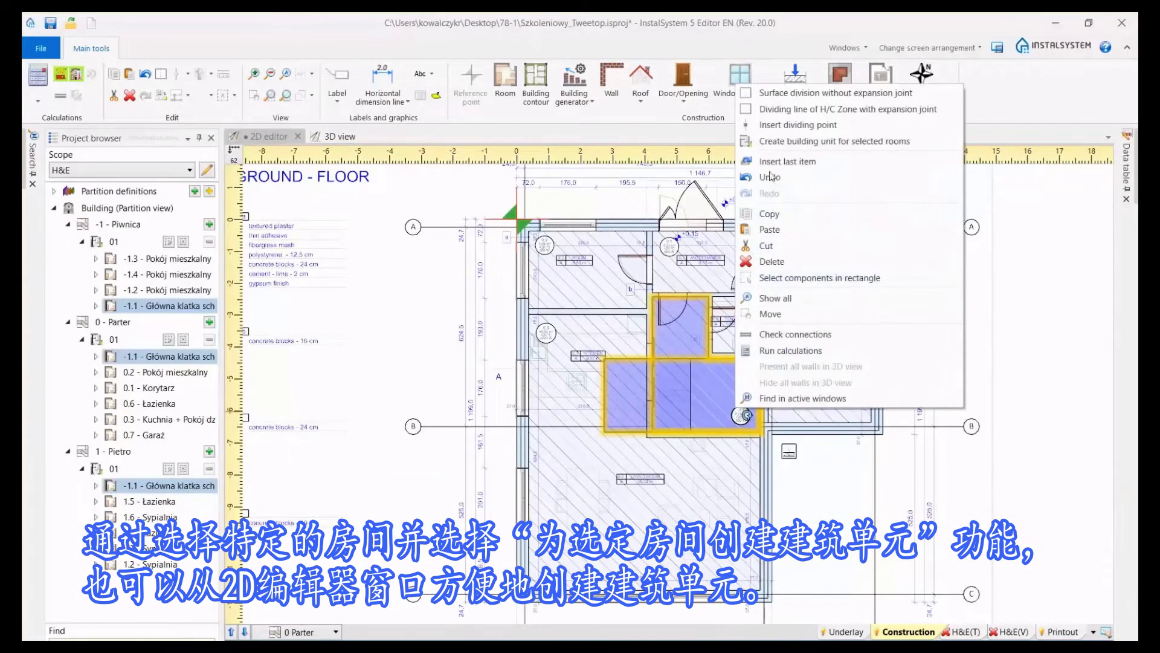
{"action": "left_click", "coordinate": [779, 143]}
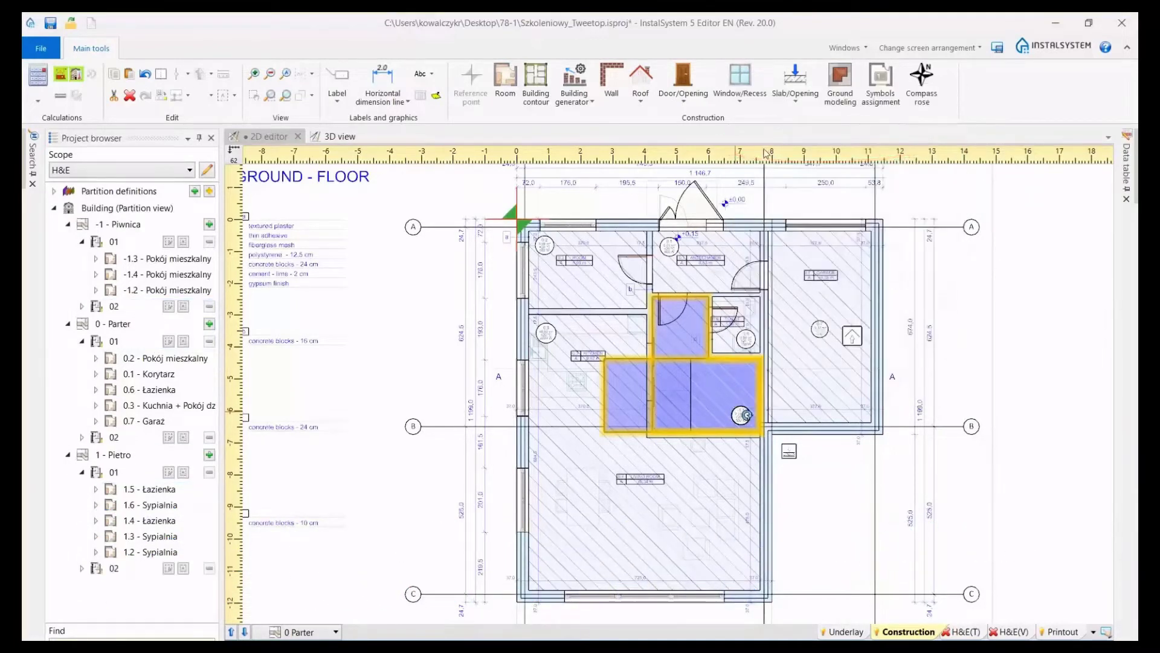
Inspect the new unit 02 and its main staircase room in the Project browser and 3D view
{"action": "left_click", "coordinate": [115, 439]}
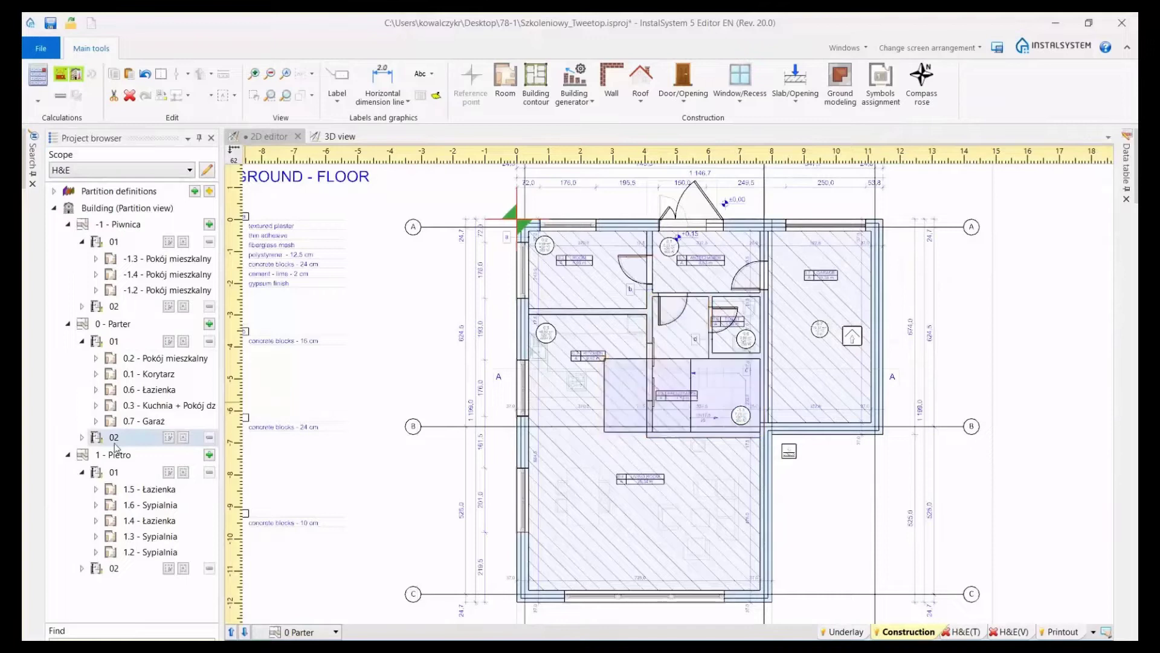
{"action": "left_click", "coordinate": [81, 437]}
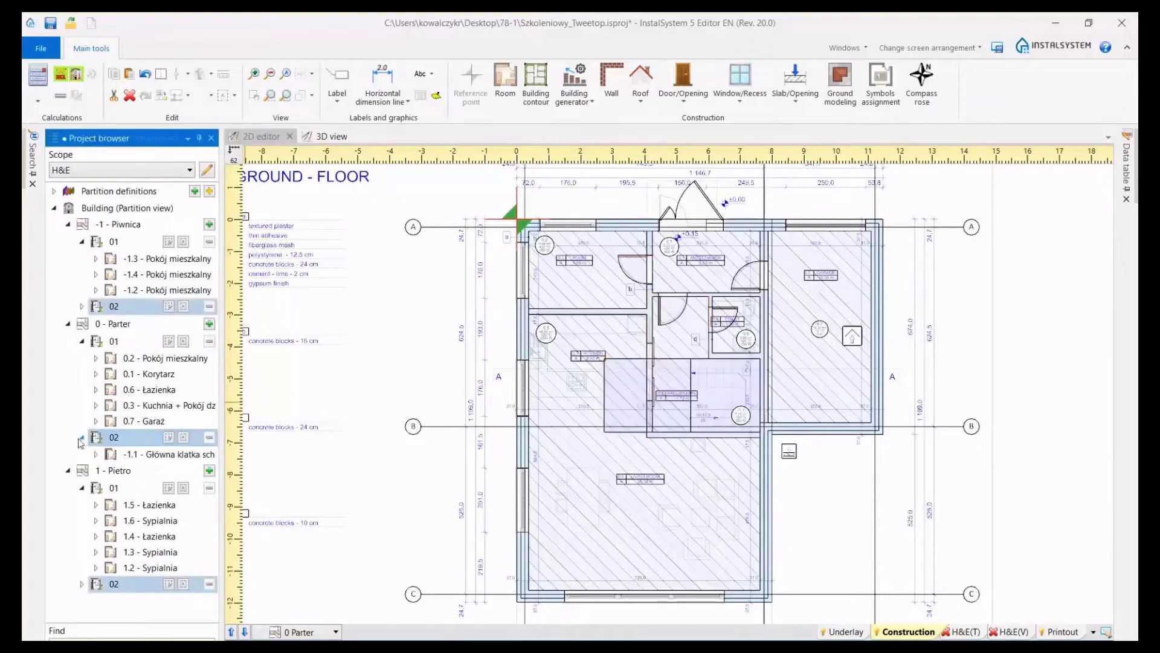
{"action": "left_click", "coordinate": [110, 457]}
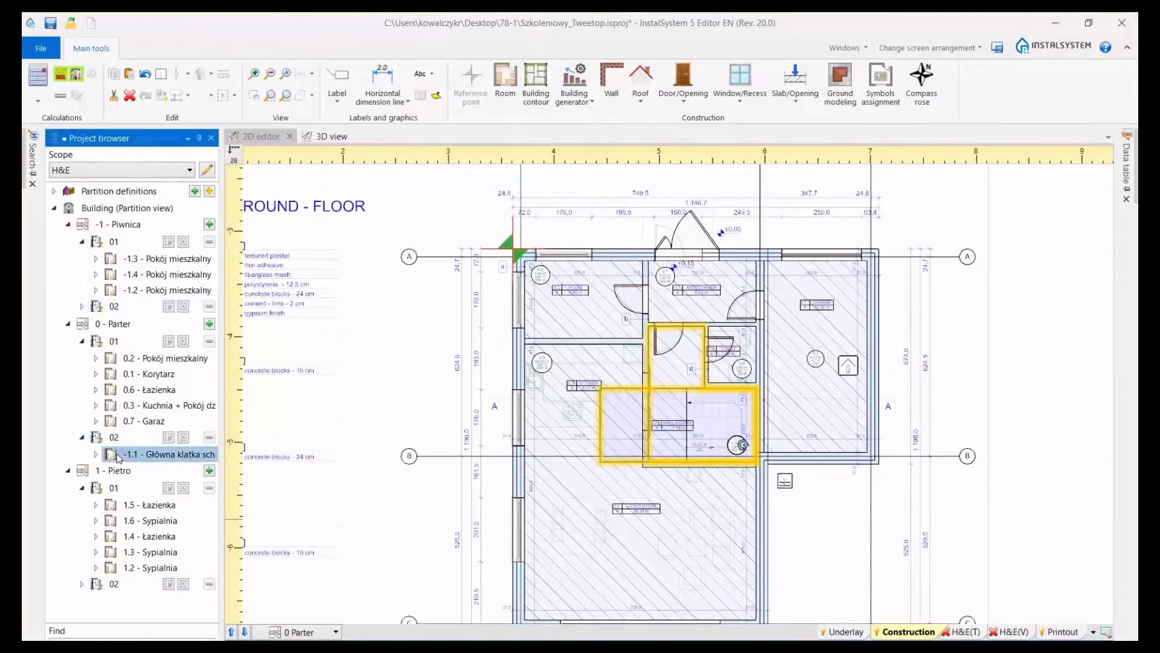
{"action": "left_click", "coordinate": [331, 137]}
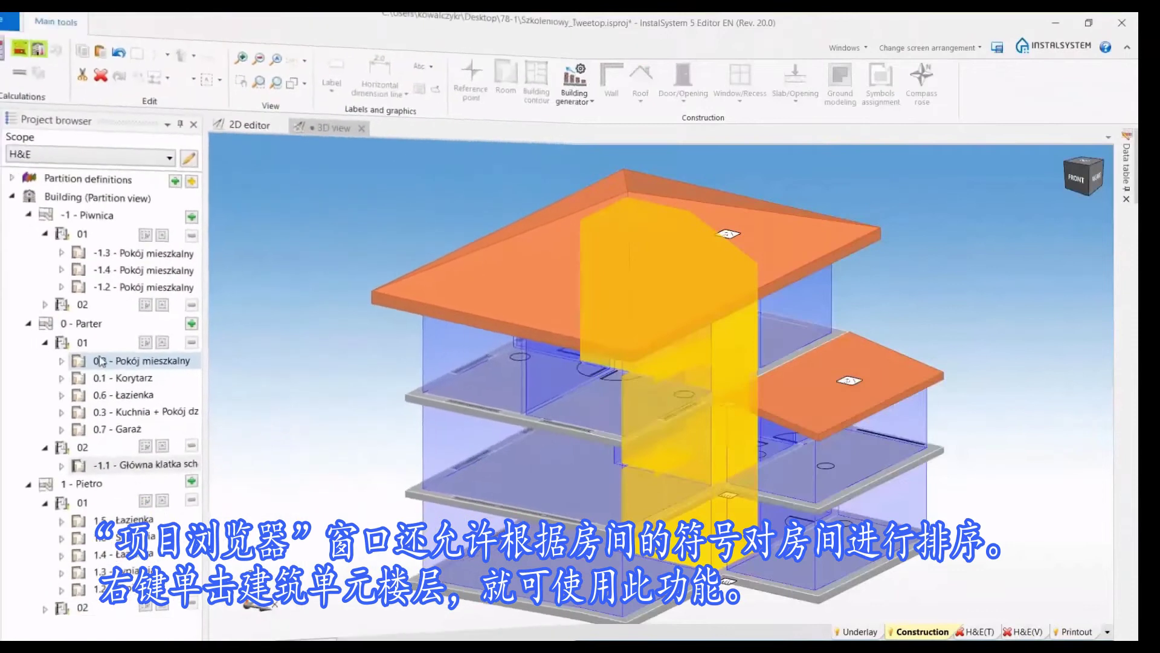
Select unit 01 on every storey and sort the ground-floor rooms by number
{"action": "left_click", "coordinate": [114, 341]}
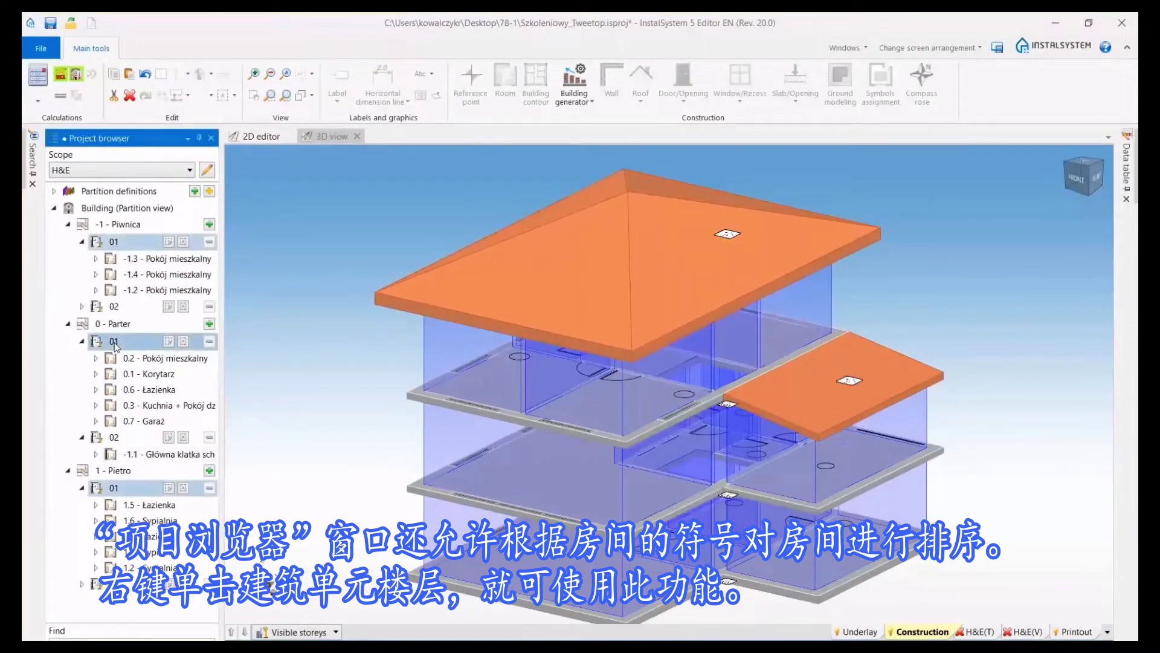
{"action": "right_click", "coordinate": [115, 345]}
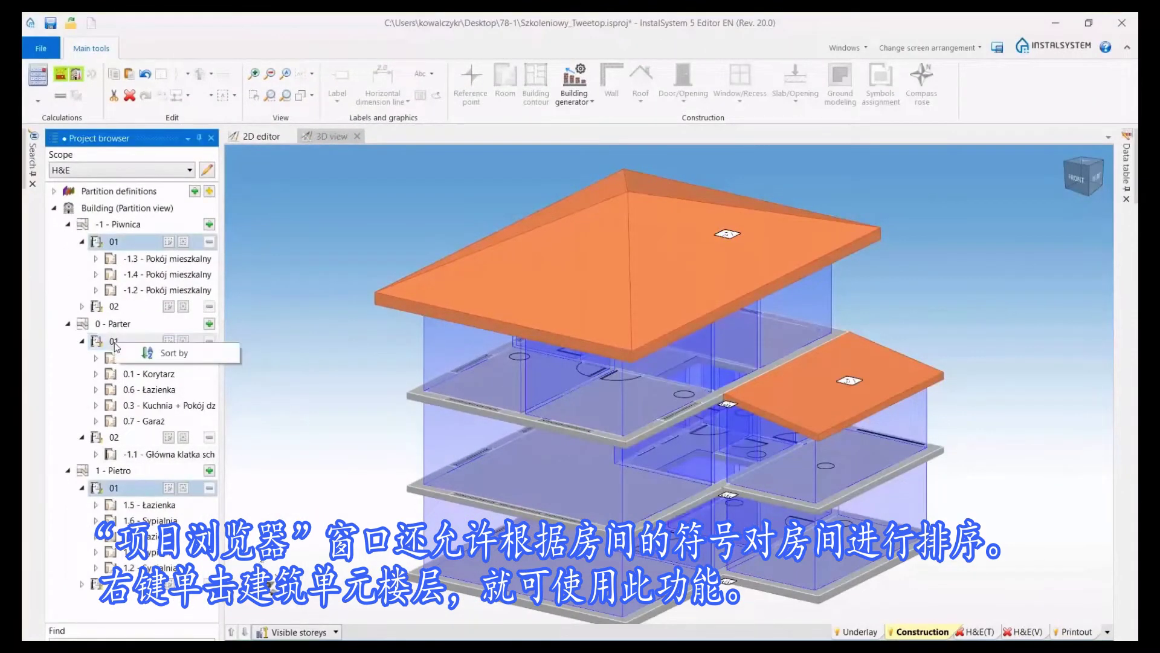
{"action": "left_click", "coordinate": [162, 353]}
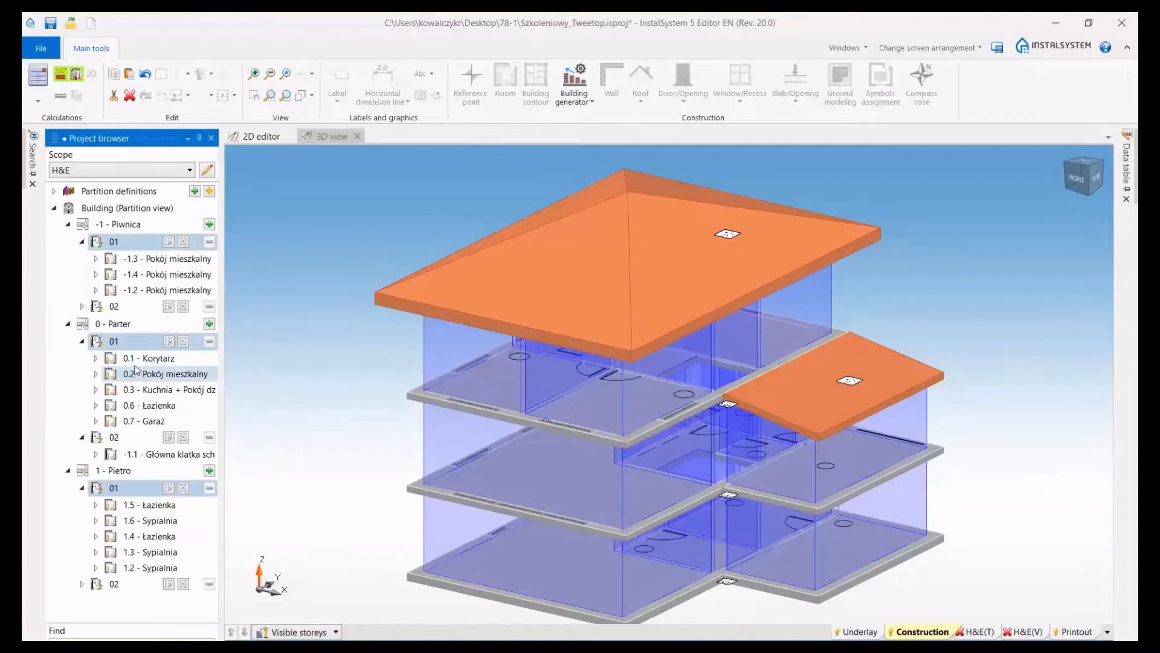
Highlight rooms 0.1, 0.2, 0.3, 0.6 and 0.7 one after another in the 3D model
{"action": "left_click", "coordinate": [136, 360]}
{"action": "left_click", "coordinate": [135, 373]}
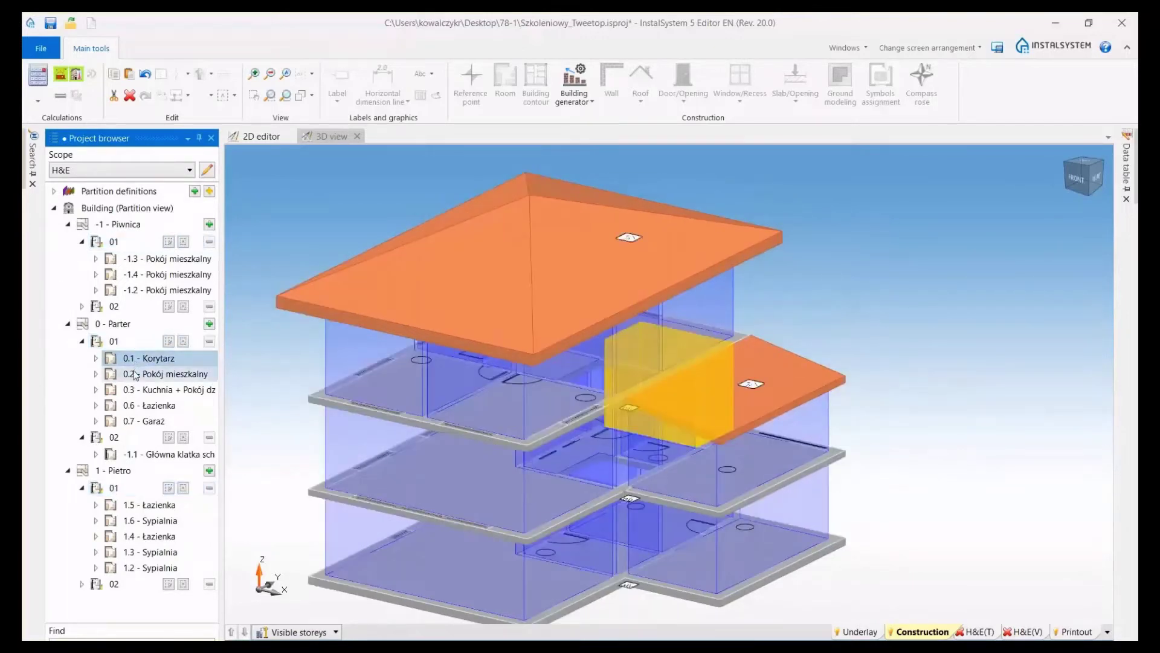
{"action": "left_click", "coordinate": [134, 389]}
{"action": "left_click", "coordinate": [132, 409]}
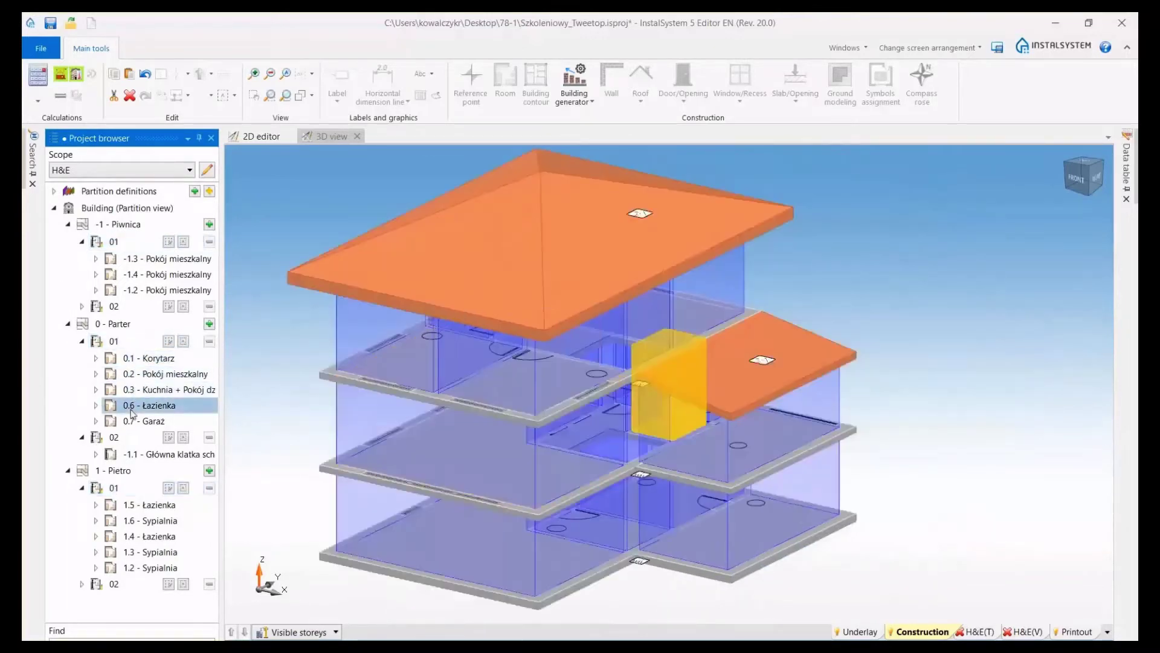
{"action": "left_click", "coordinate": [133, 420]}
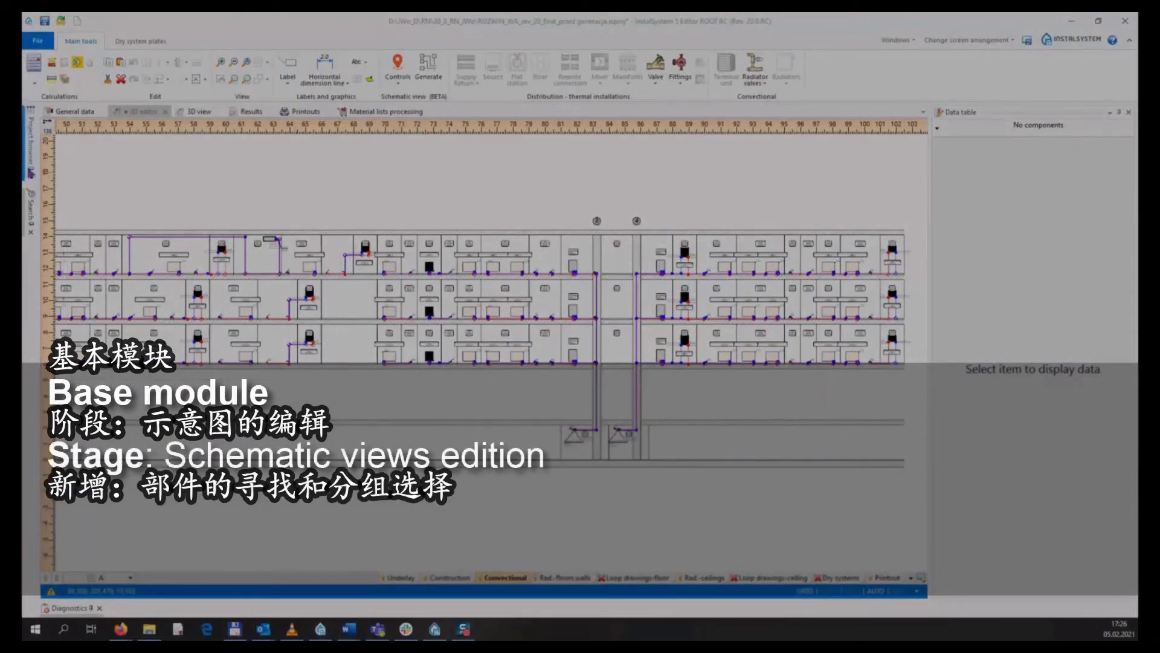
Select every radiator from the Project browser's element tree, then clear the selection
{"action": "left_click", "coordinate": [30, 169]}
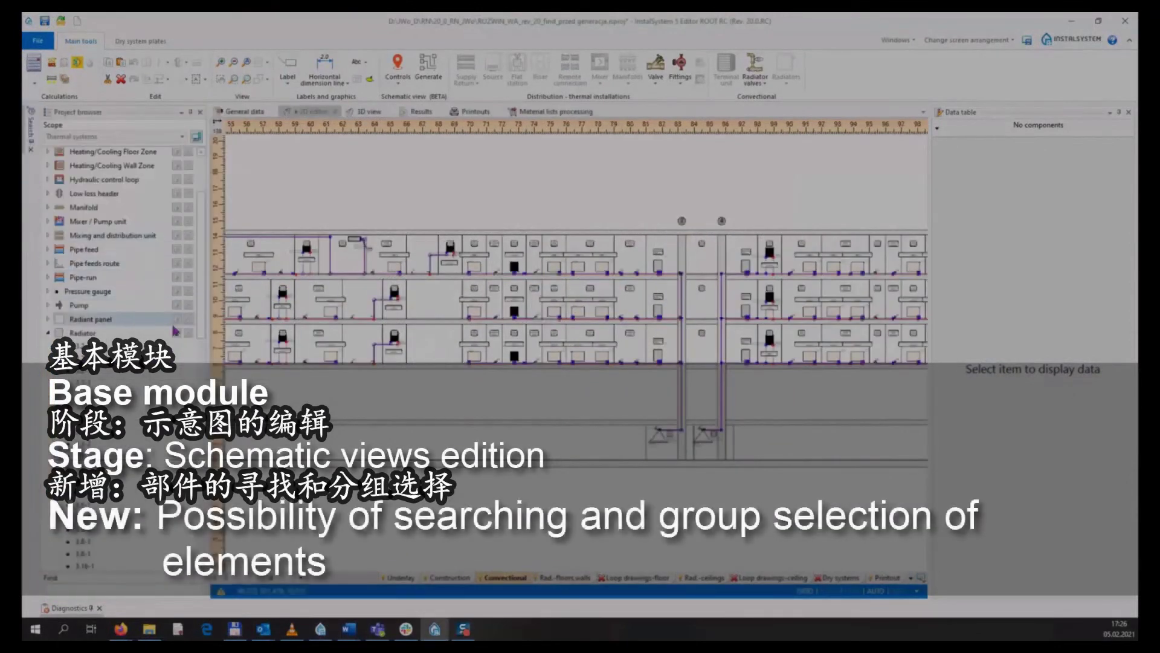
{"action": "left_click", "coordinate": [189, 334]}
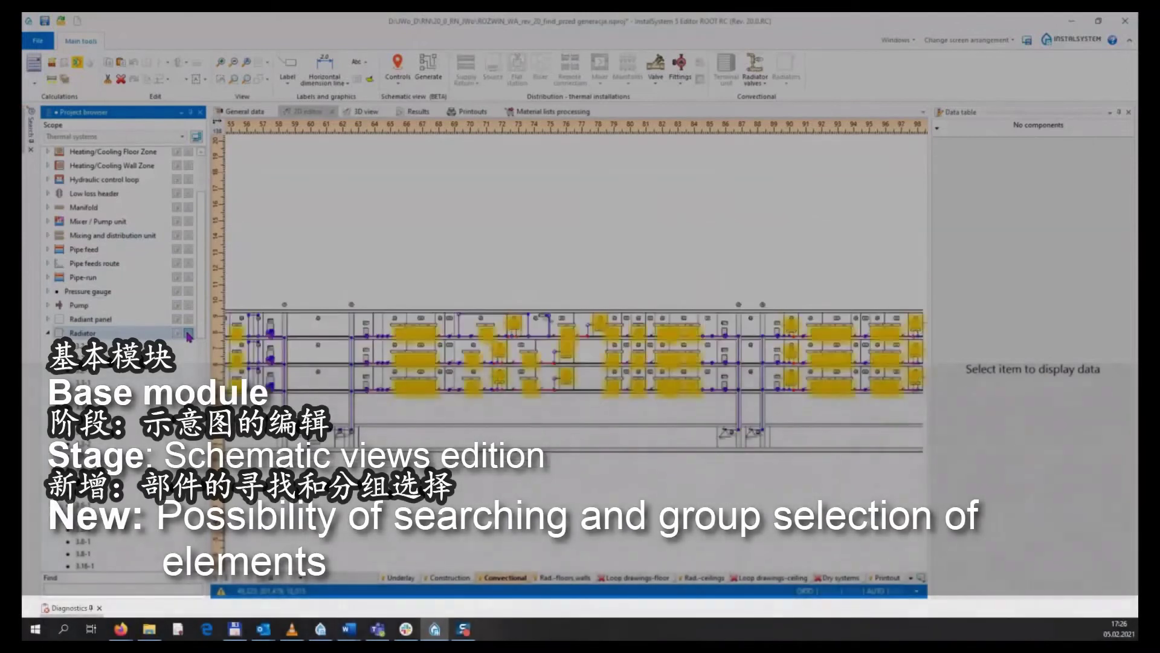
{"action": "left_click", "coordinate": [188, 334]}
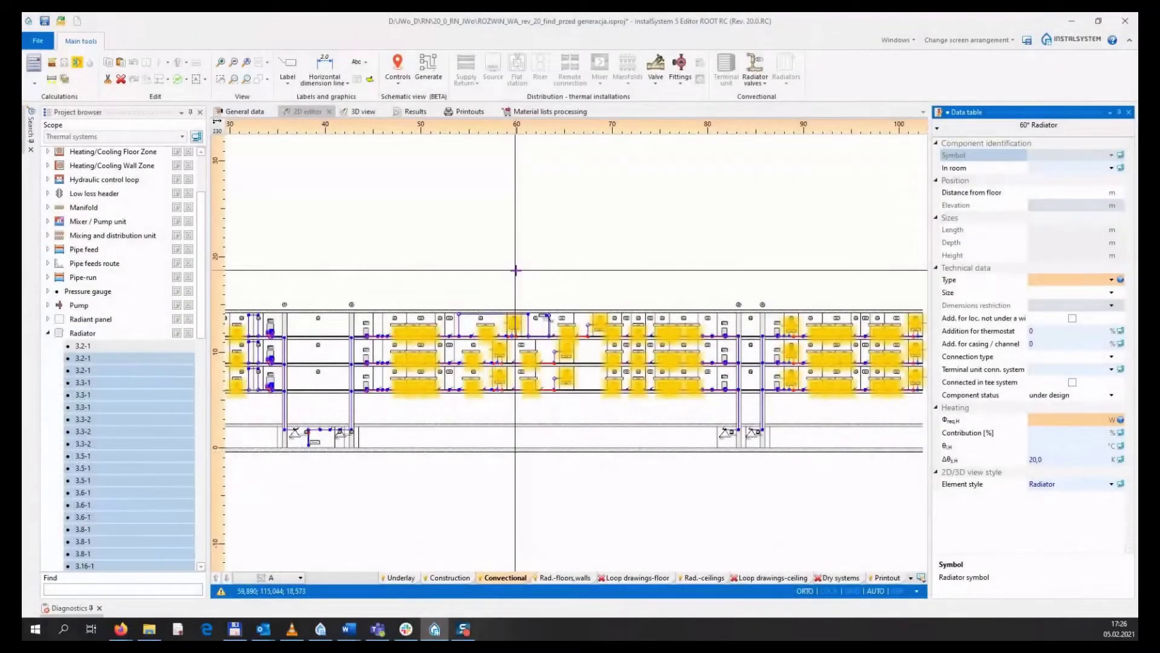
{"action": "key", "text": "Escape"}
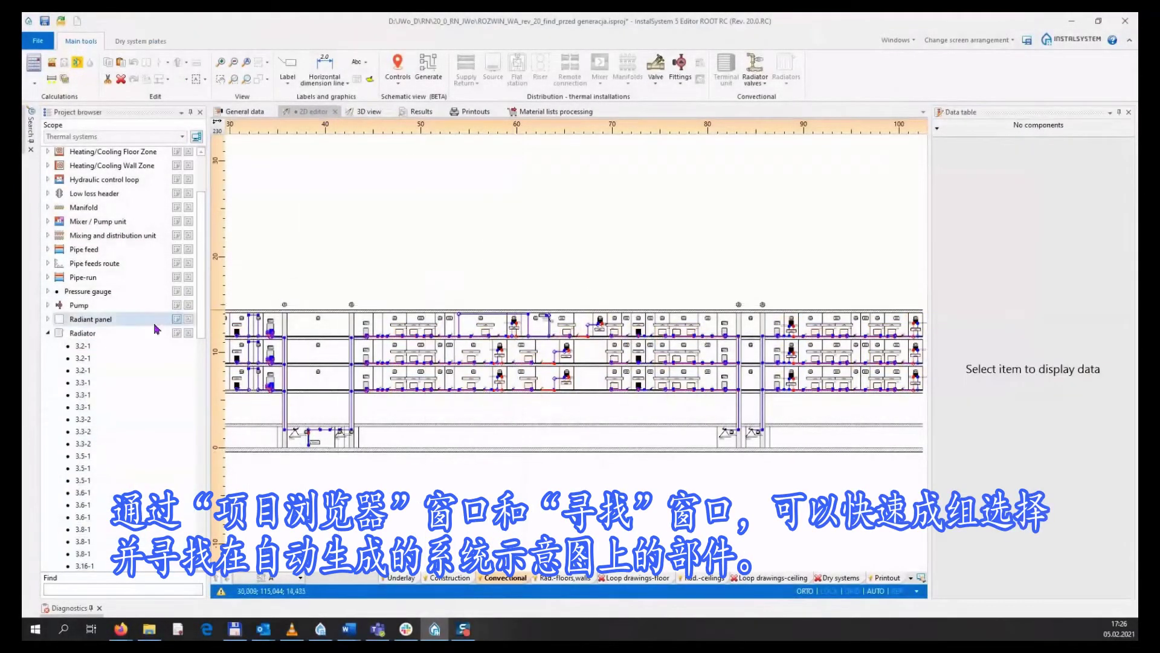
Auto-hide the browser and window-select the radiators in a boxed area of the schematic via Search
{"action": "left_click", "coordinate": [190, 112]}
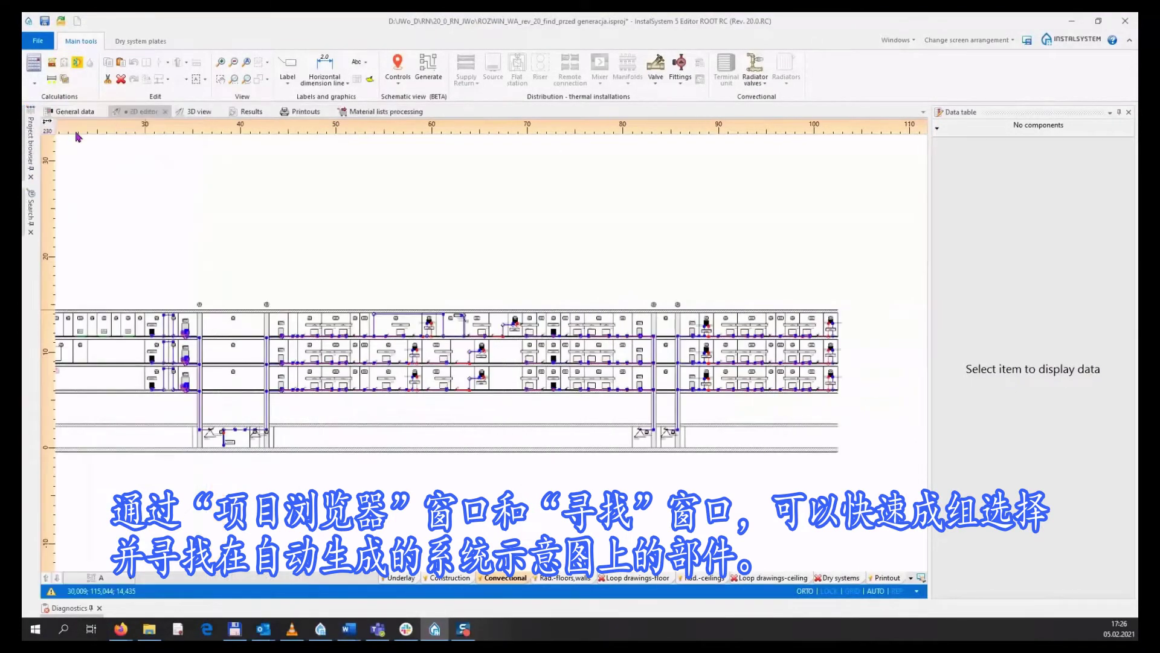
{"action": "left_click", "coordinate": [33, 227]}
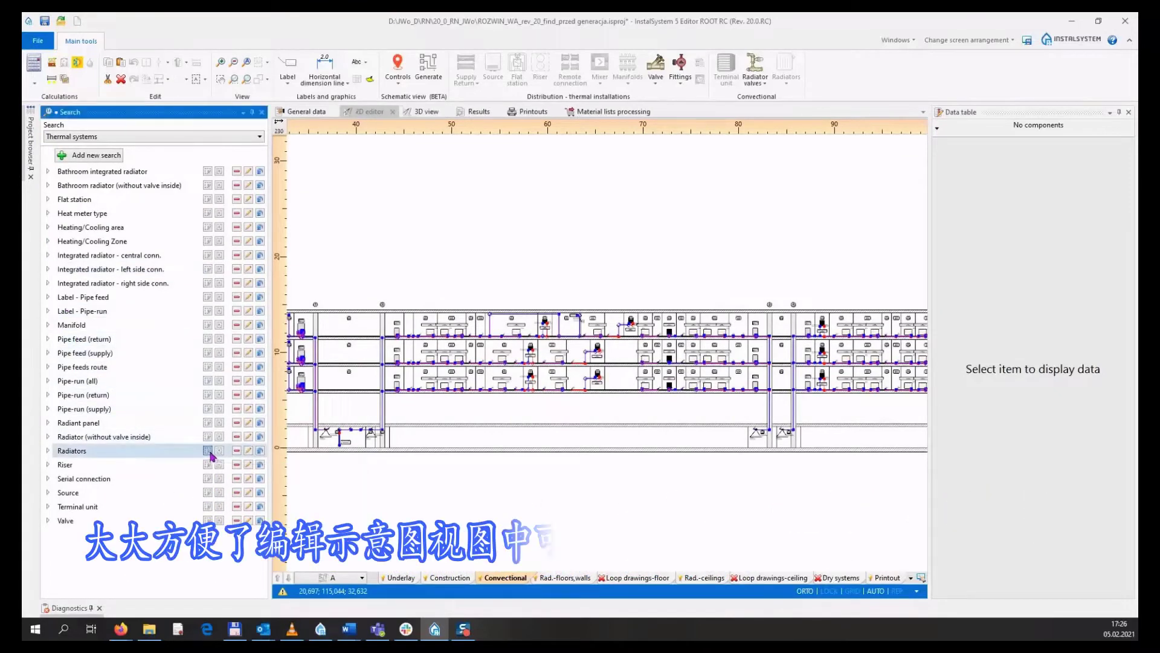
{"action": "left_click_drag", "start_coordinate": [705, 519], "coordinate": [361, 259]}
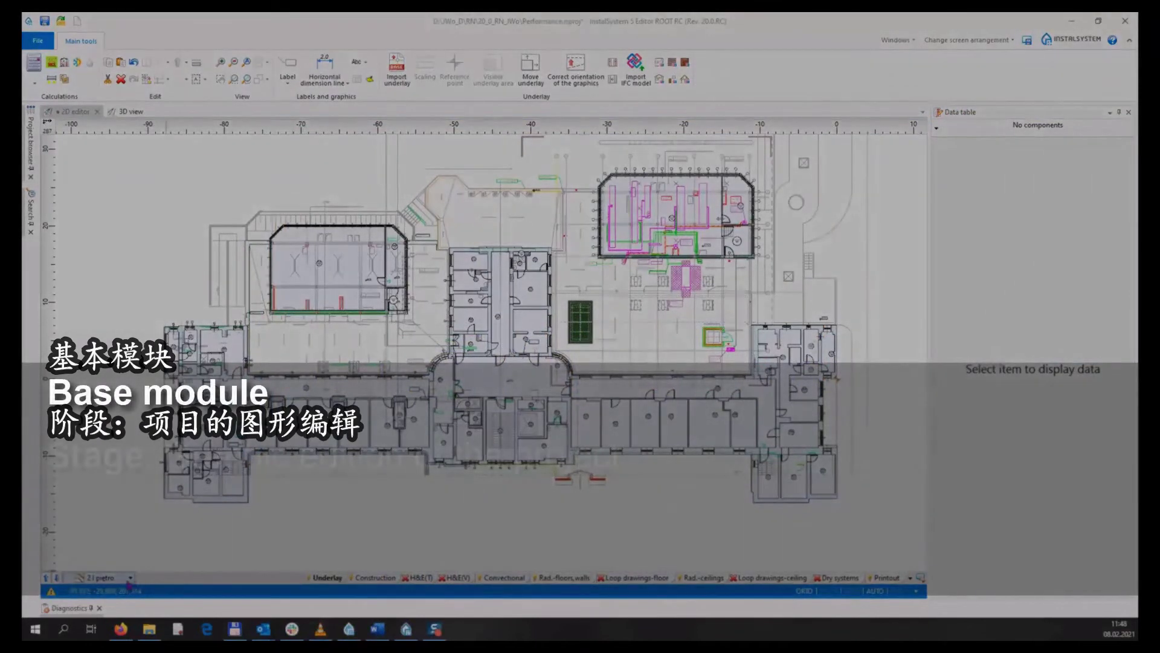
Zoom out and switch between storeys 2 and Parter, ending on storey 2 with the Convectional layer active
{"action": "left_click", "coordinate": [130, 577]}
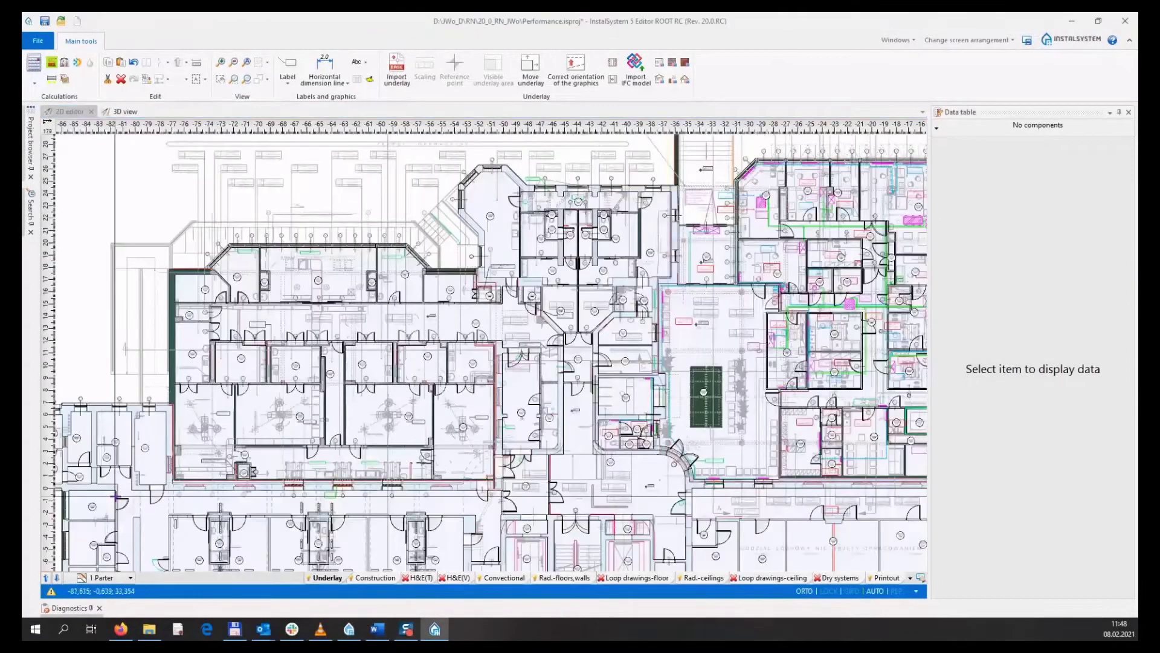
{"action": "scroll", "coordinate": [283, 408], "scroll_direction": "down", "scroll_amount": 4}
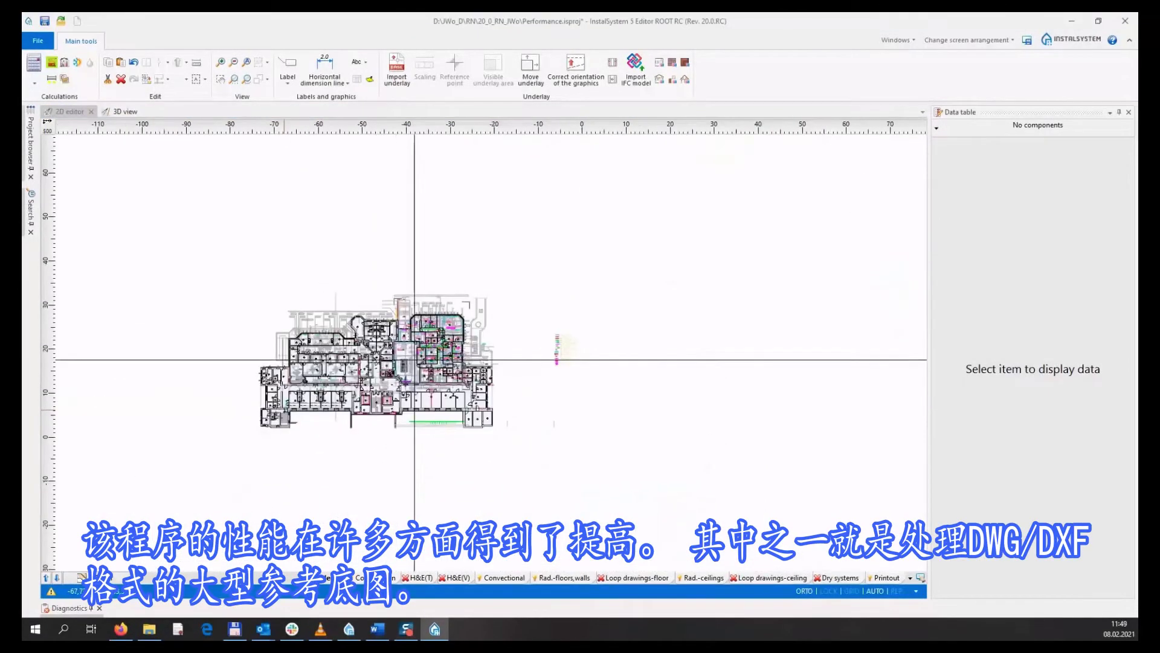
{"action": "left_click", "coordinate": [79, 577]}
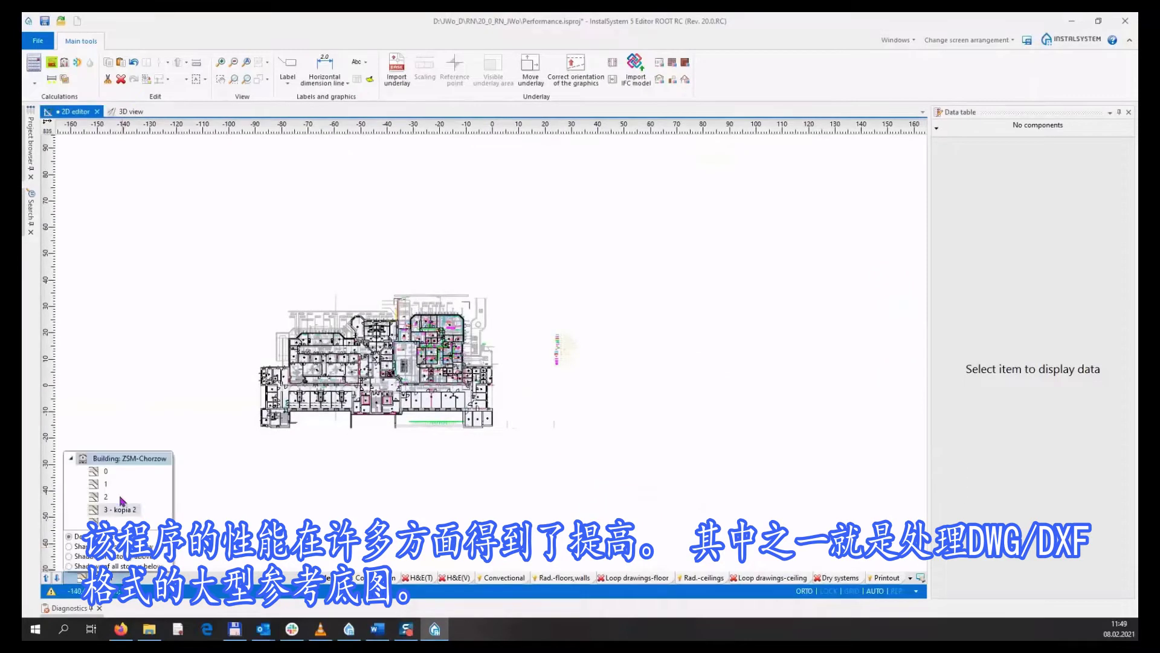
{"action": "left_click", "coordinate": [109, 497]}
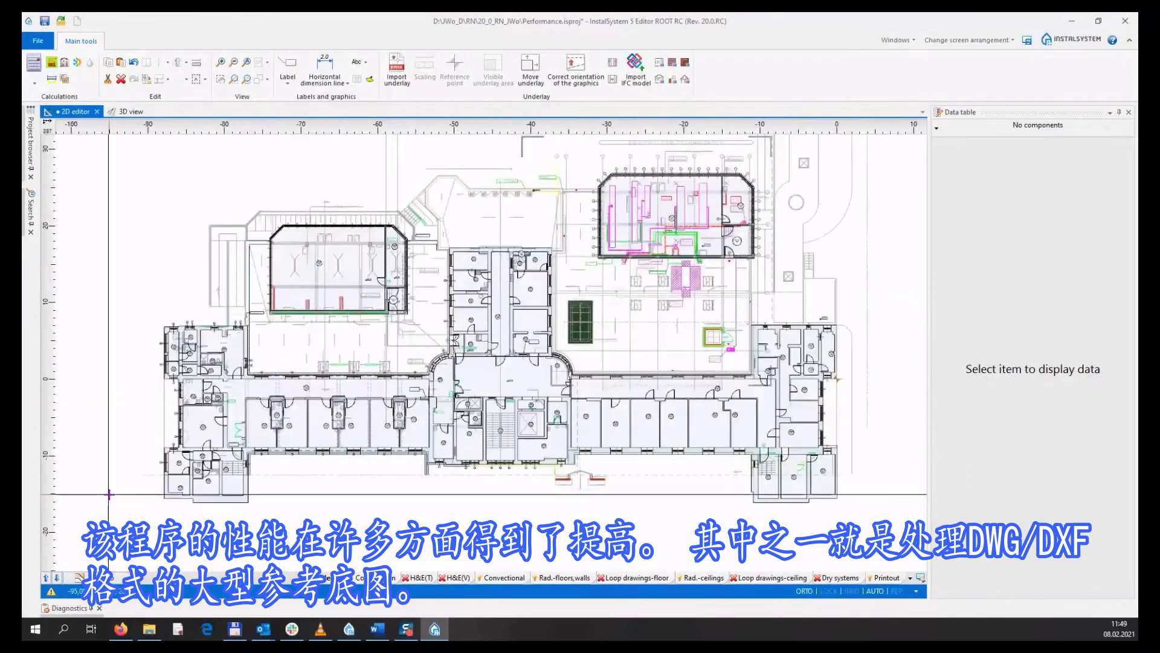
{"action": "left_click", "coordinate": [120, 580]}
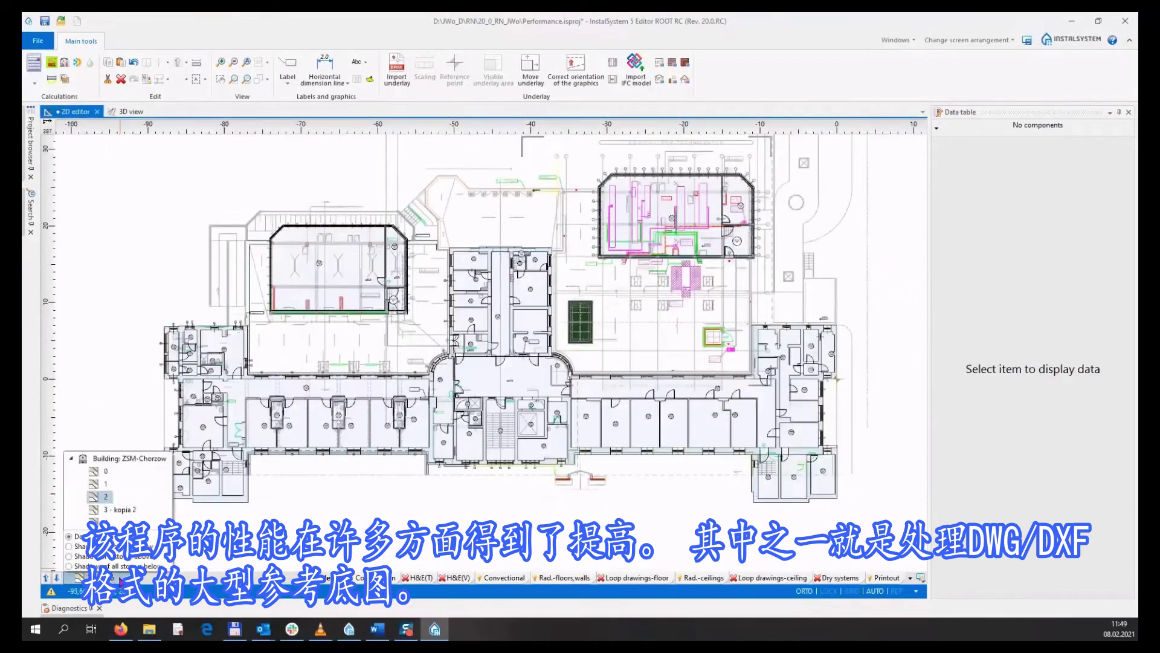
{"action": "left_click", "coordinate": [106, 484]}
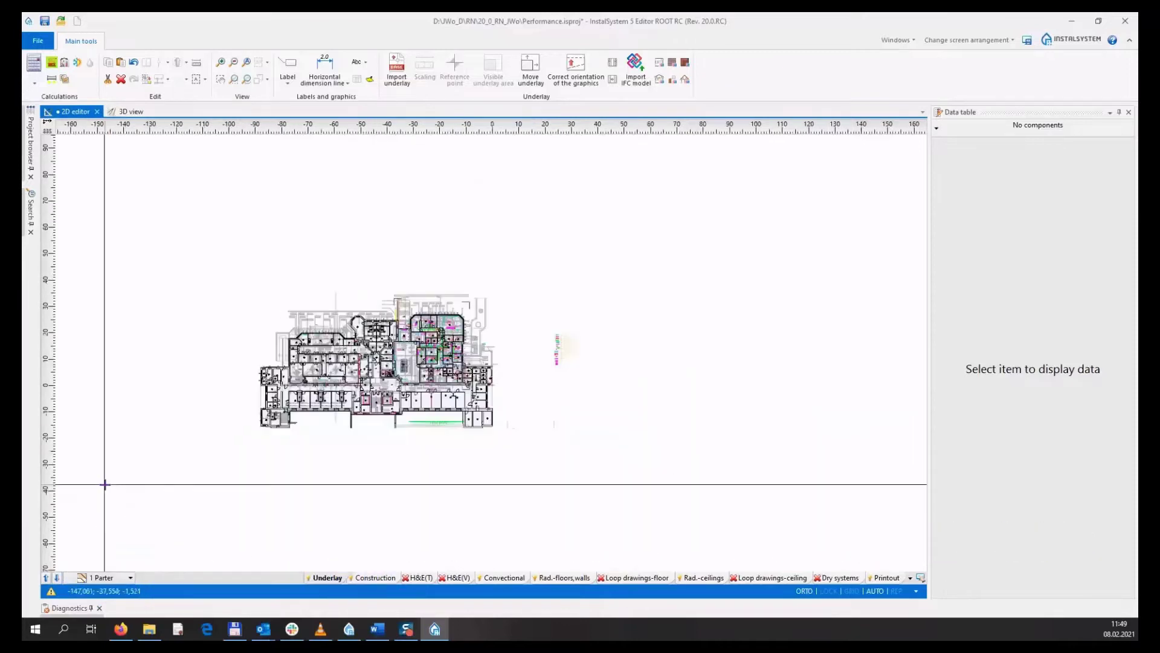
{"action": "left_click", "coordinate": [107, 577]}
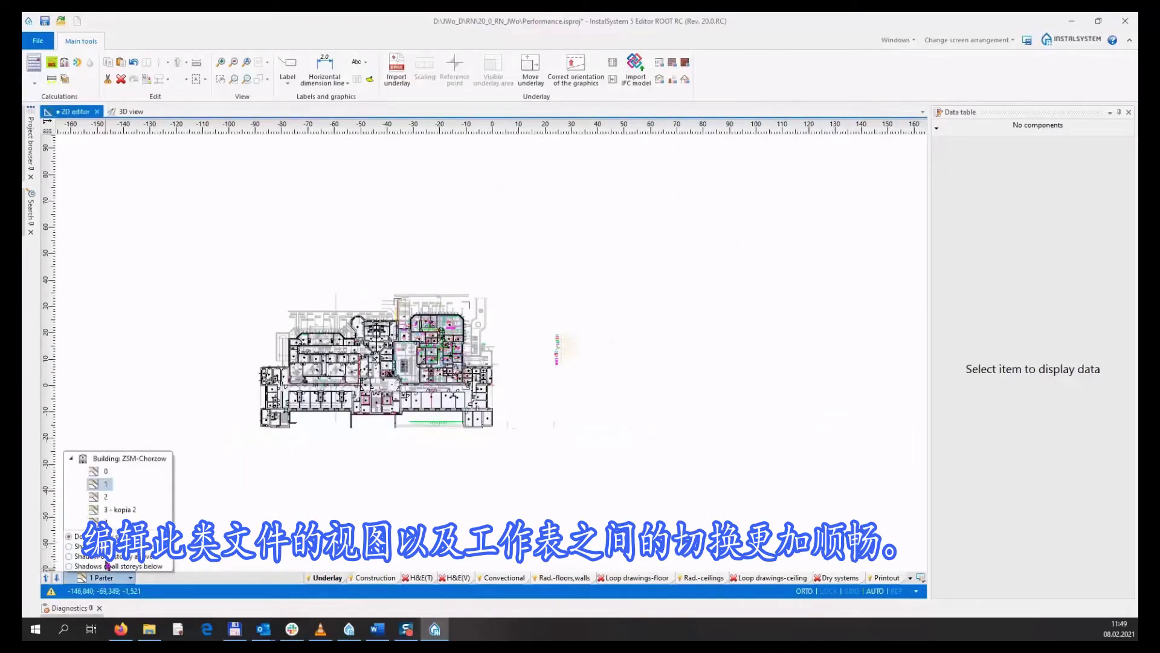
{"action": "left_click", "coordinate": [106, 498]}
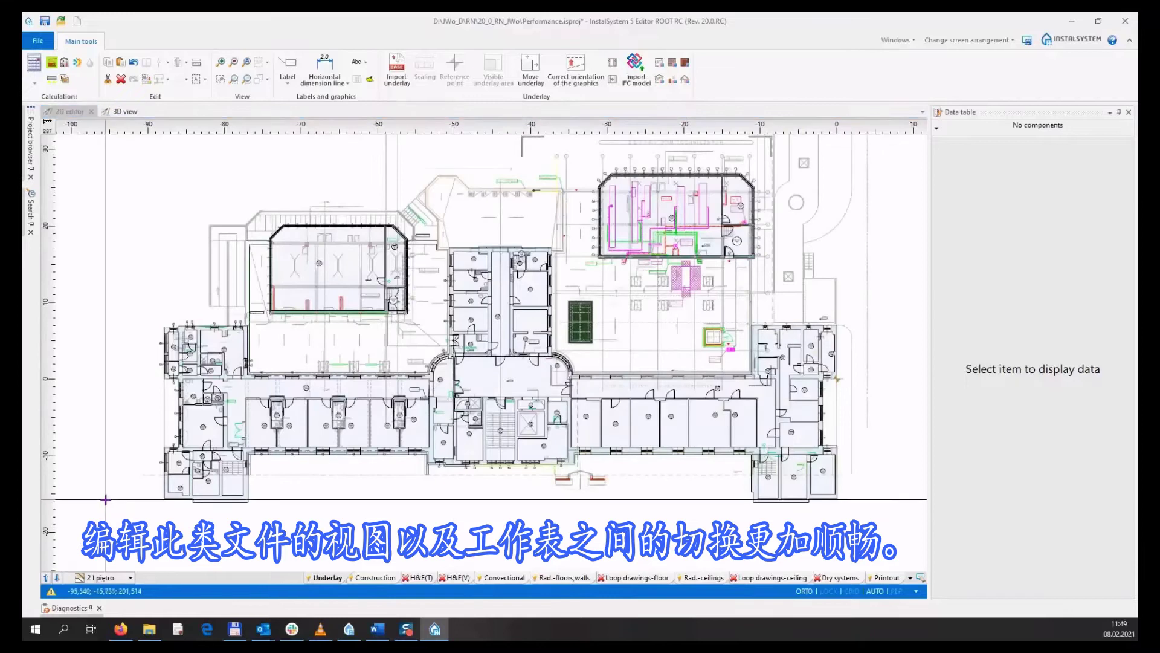
{"action": "left_click", "coordinate": [496, 579]}
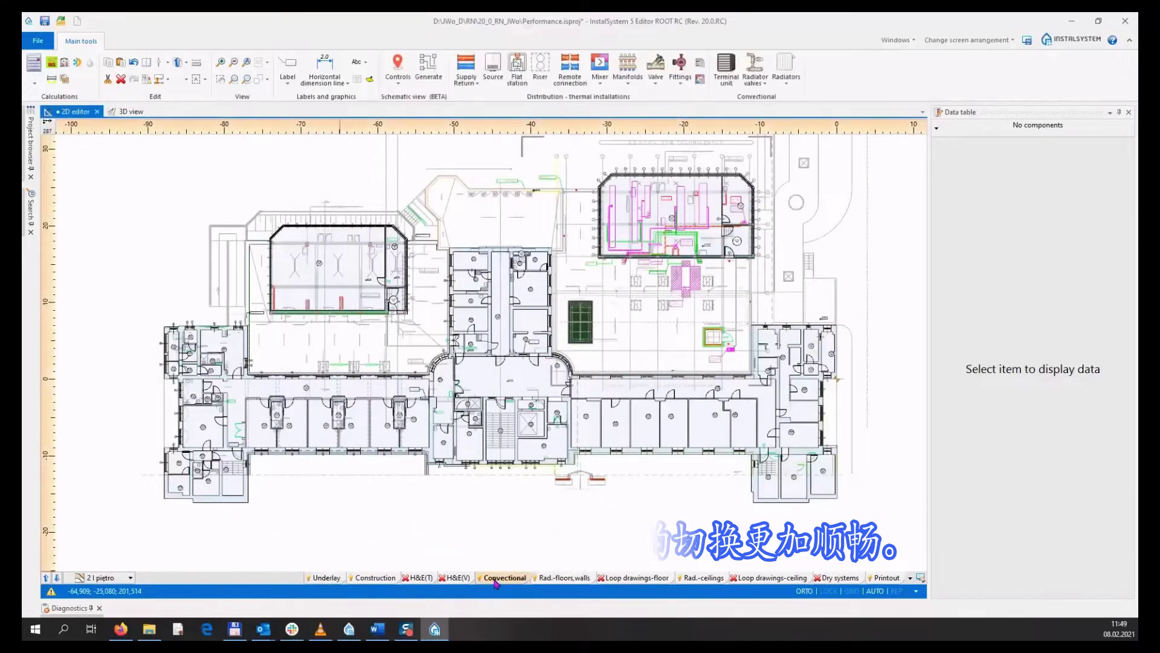
Insert centre-connected integrated radiators under all windows
{"action": "left_click", "coordinate": [786, 76]}
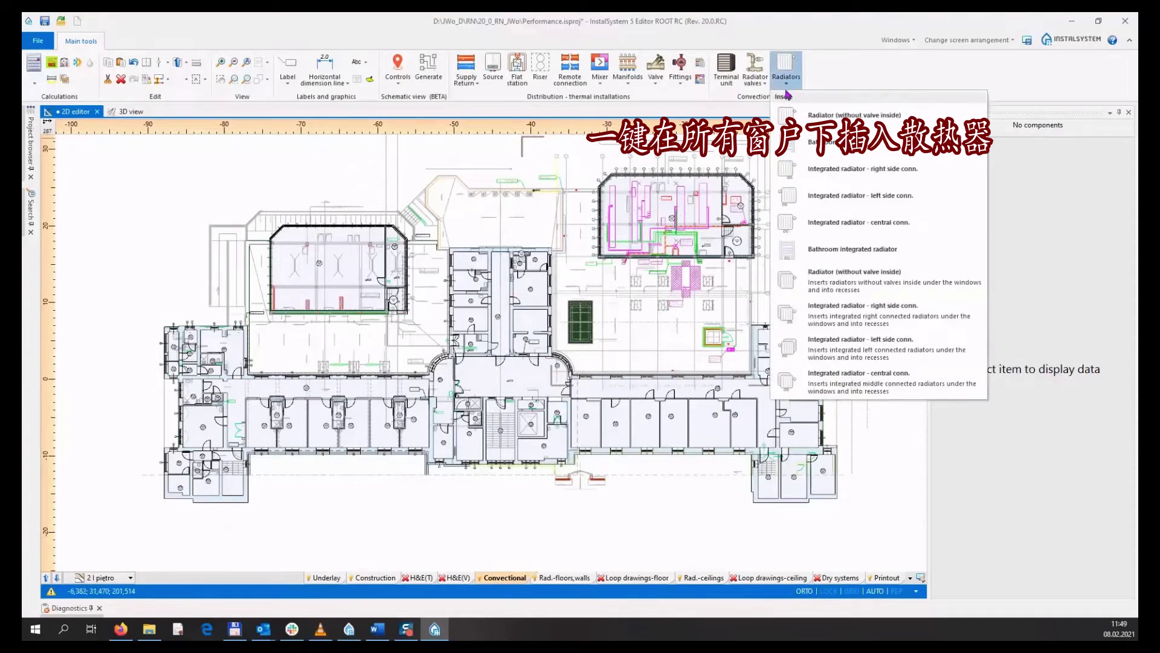
{"action": "left_click", "coordinate": [856, 372]}
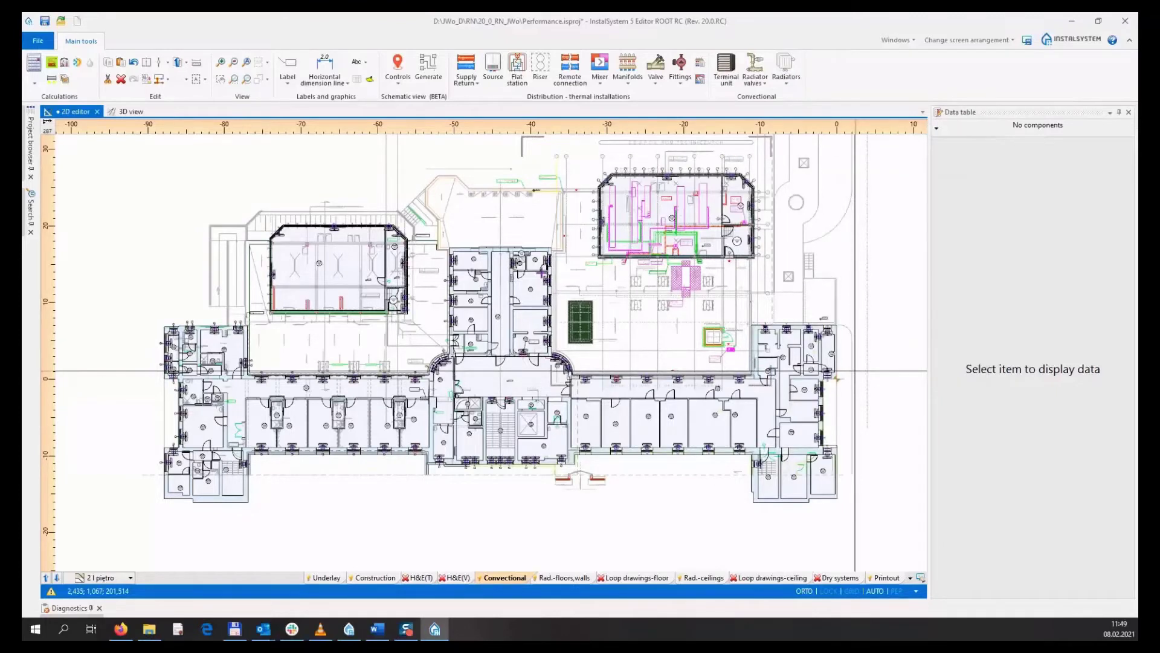
{"action": "scroll", "coordinate": [542, 274], "scroll_direction": "up", "scroll_amount": 10}
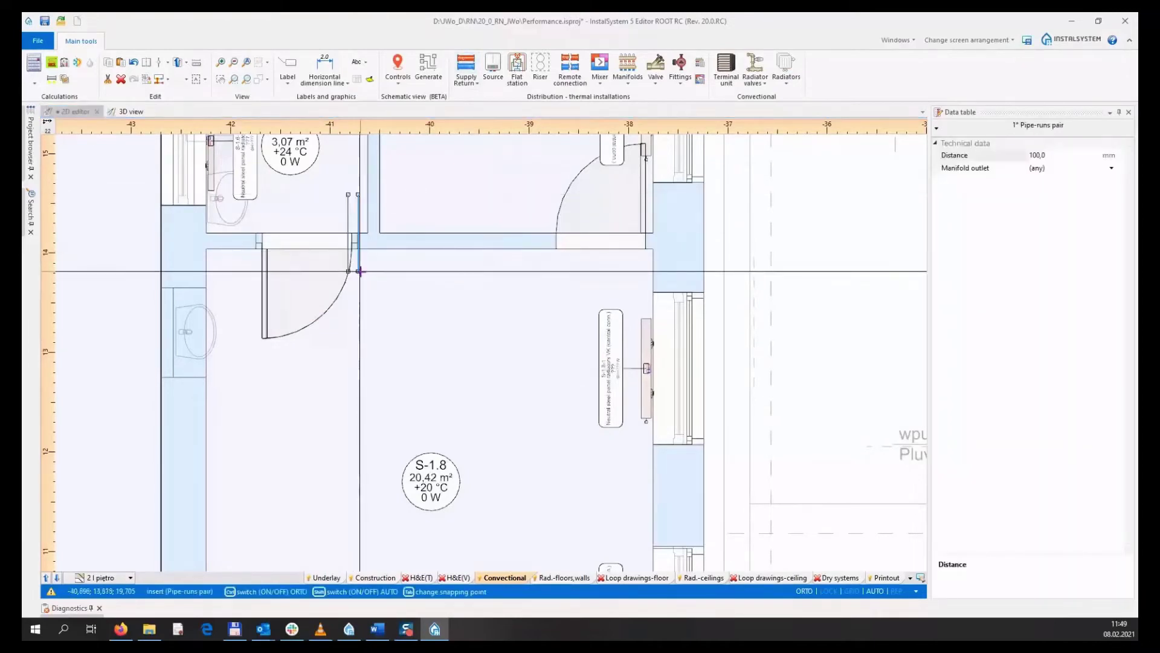
Draw a Supply/Return pipe-run pair along room S-1.8's walls to its two radiators
{"action": "left_click", "coordinate": [360, 271]}
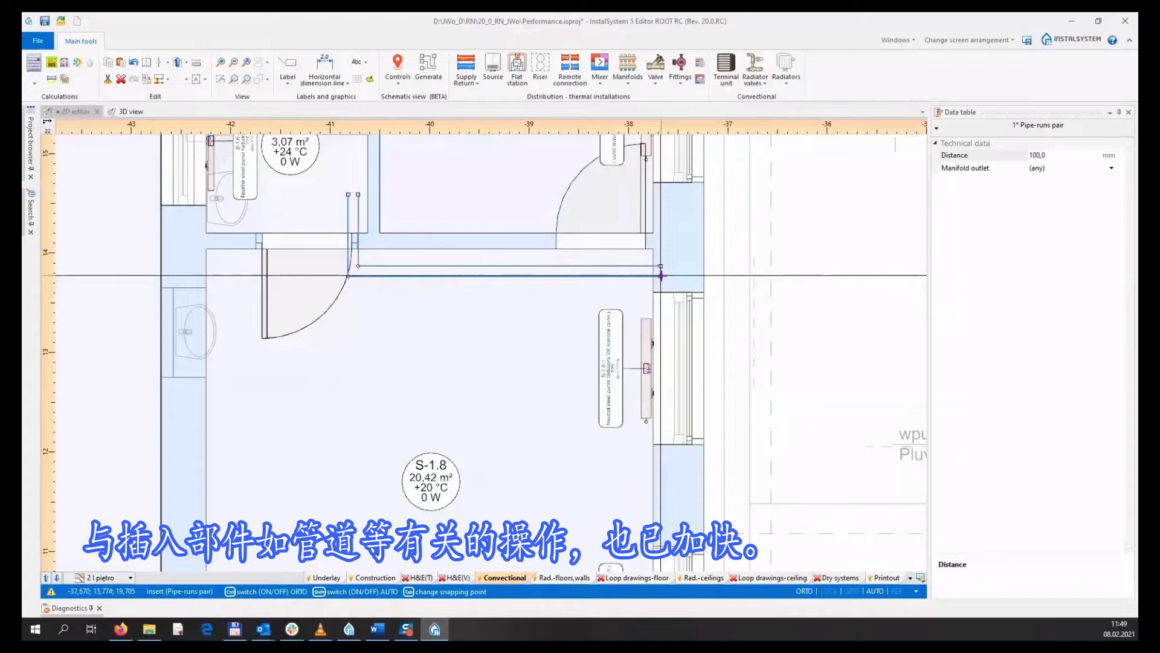
{"action": "left_click", "coordinate": [661, 364]}
{"action": "scroll", "coordinate": [665, 393], "scroll_direction": "down", "scroll_amount": 4}
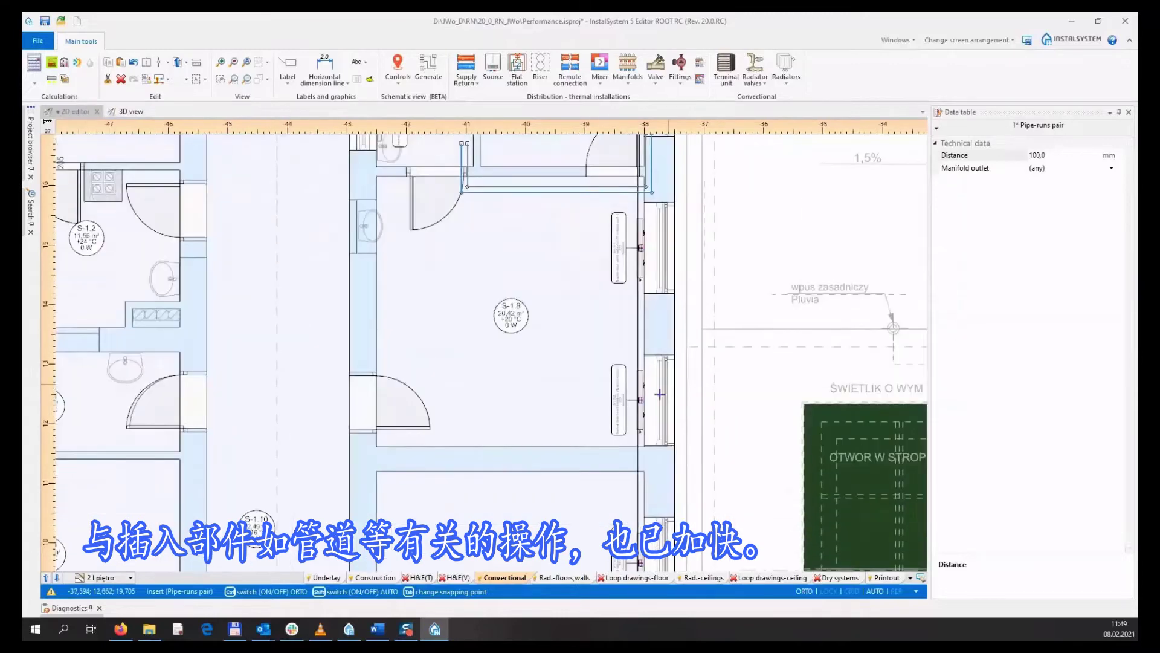
{"action": "double_click", "coordinate": [670, 448]}
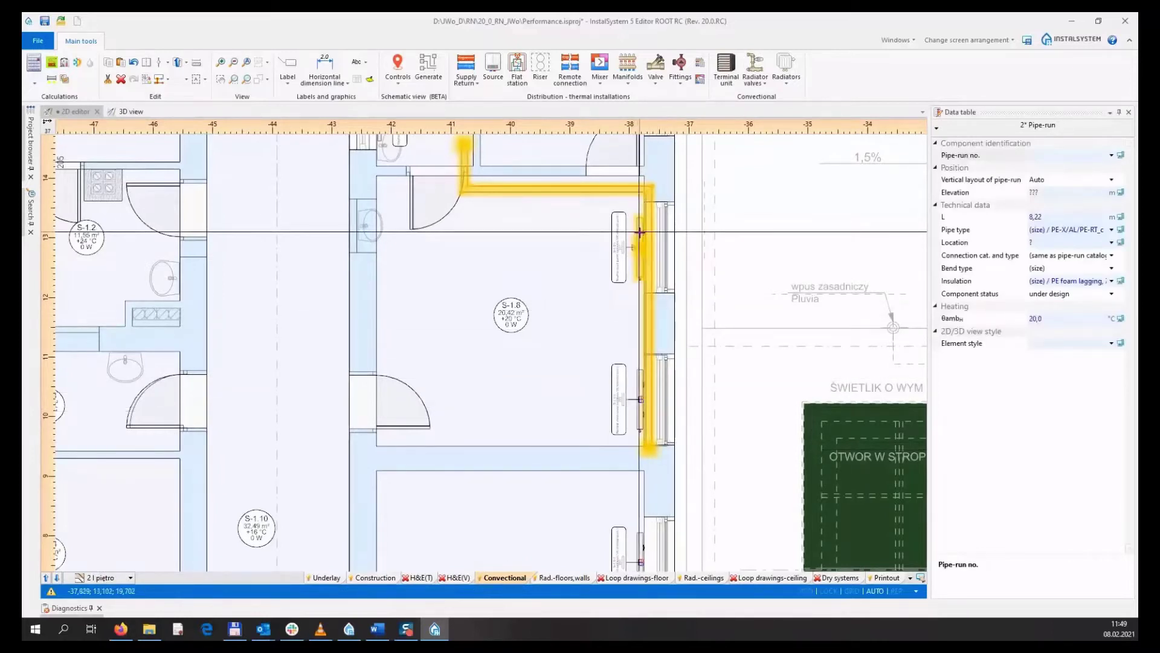
{"action": "left_click", "coordinate": [639, 267]}
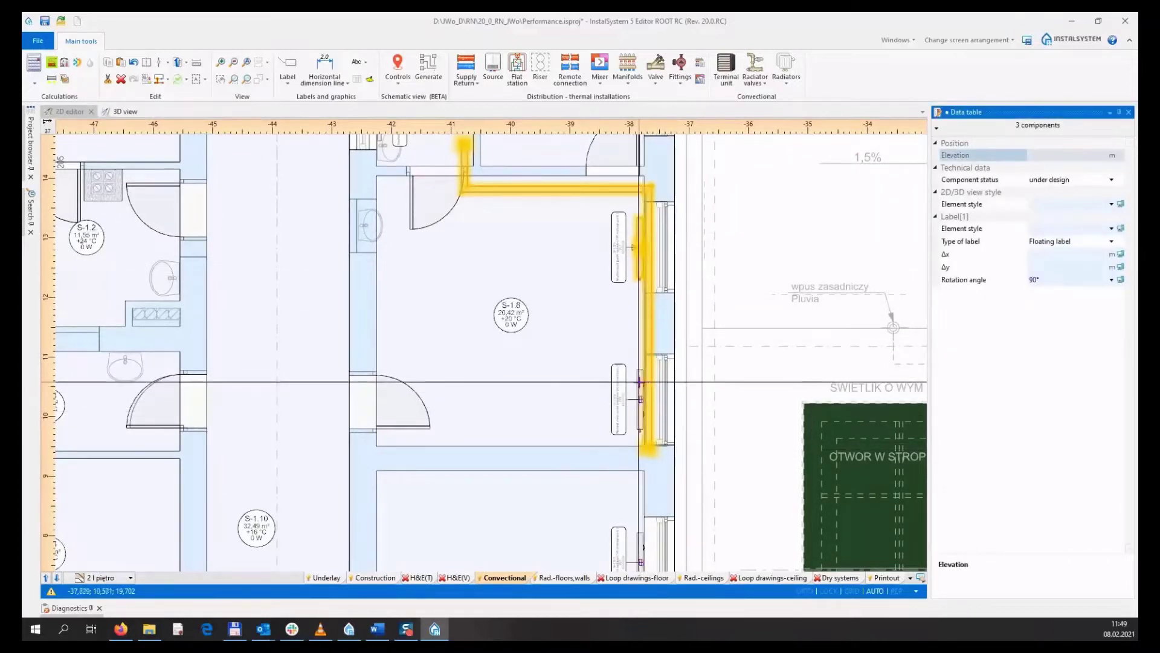
{"action": "left_click", "coordinate": [639, 382], "text": "ctrl"}
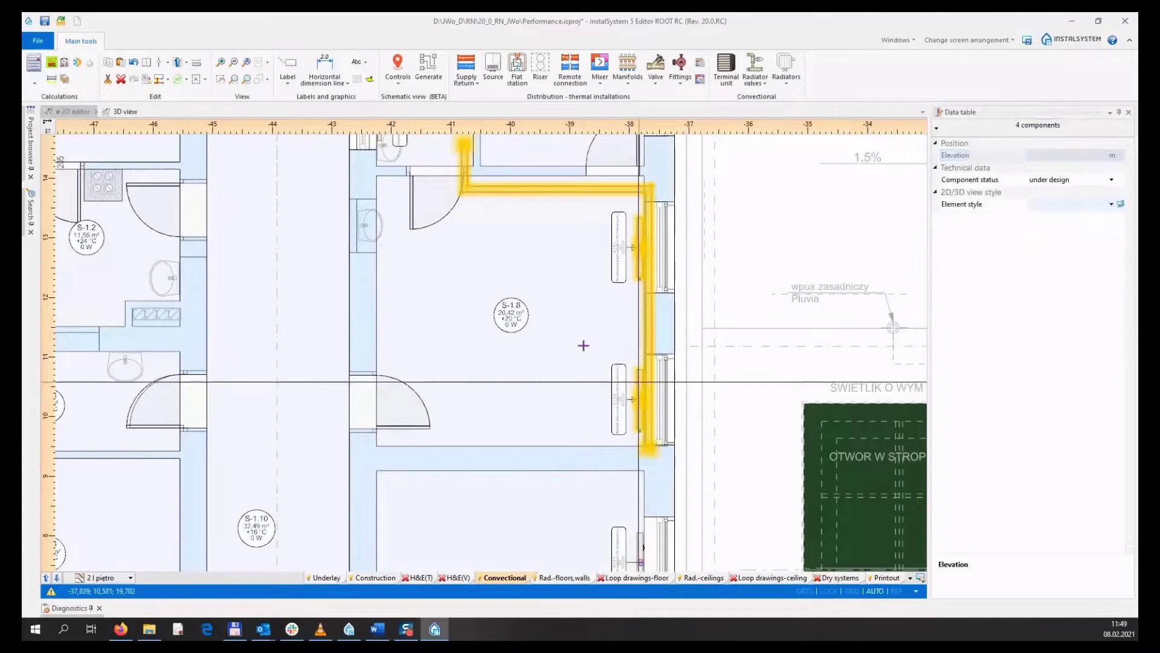
{"action": "left_click", "coordinate": [158, 81]}
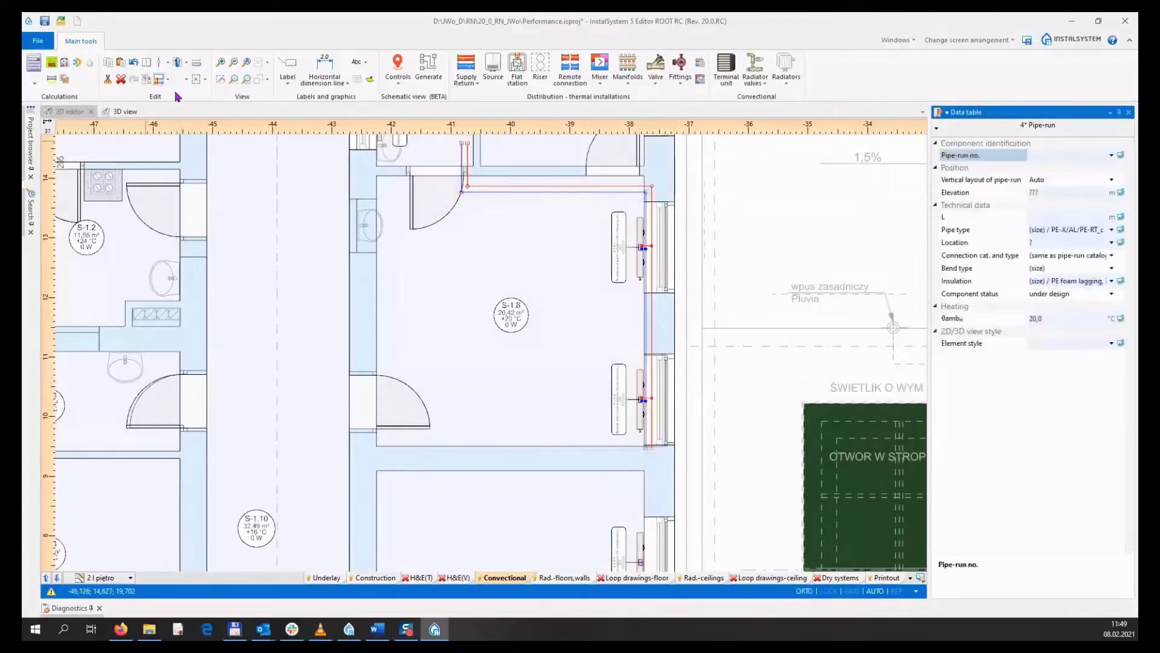
Show the building construction in 3D, viewed from the back and then from the top
{"action": "left_click", "coordinate": [123, 113]}
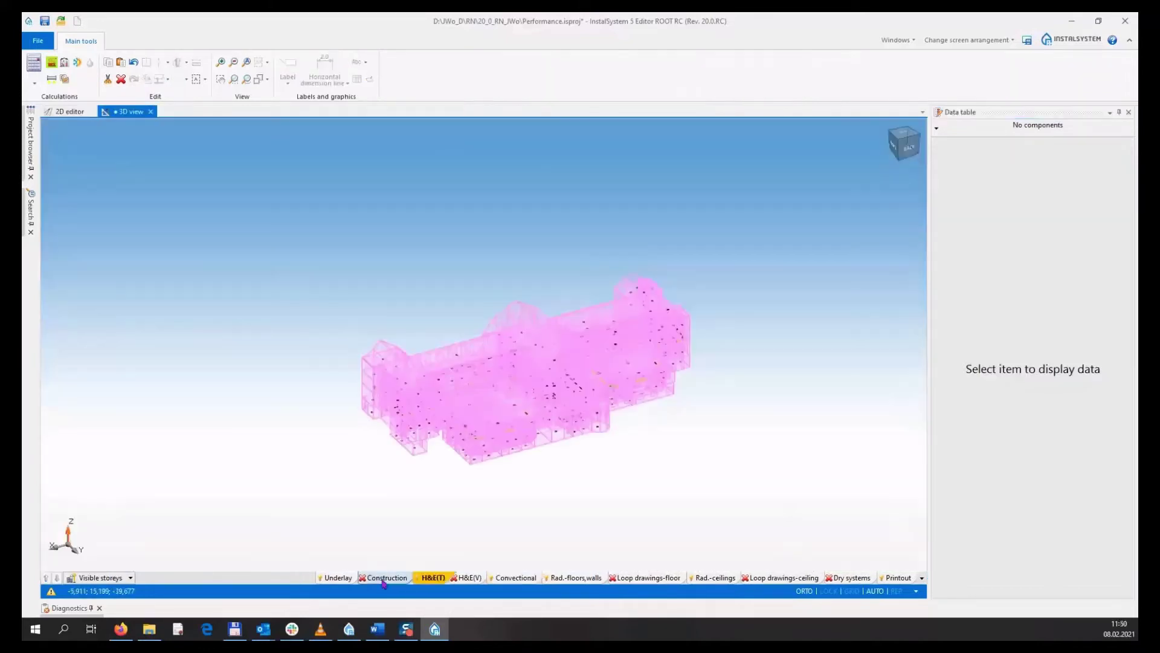
{"action": "left_click", "coordinate": [382, 582]}
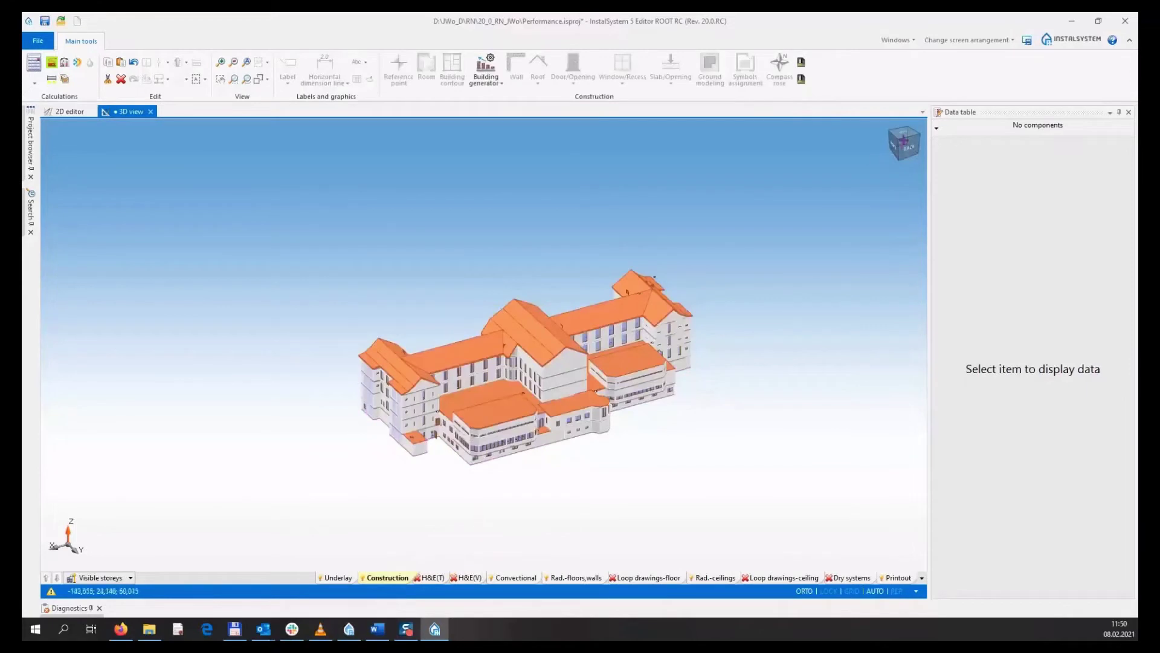
{"action": "left_click", "coordinate": [904, 144]}
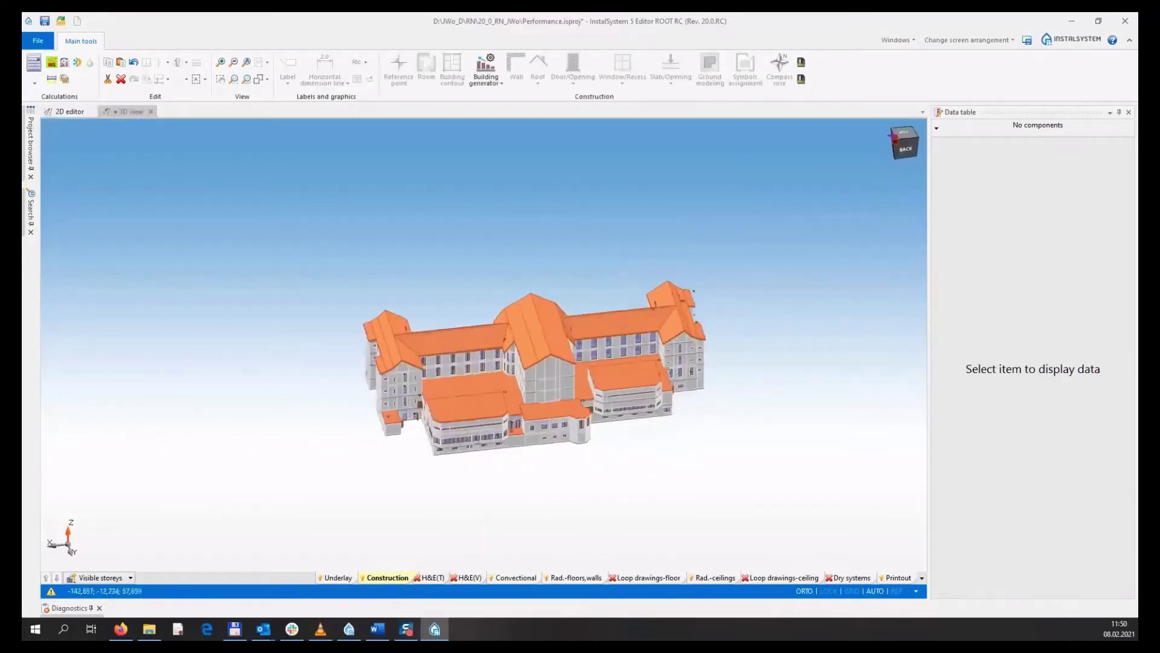
{"action": "left_click", "coordinate": [893, 131]}
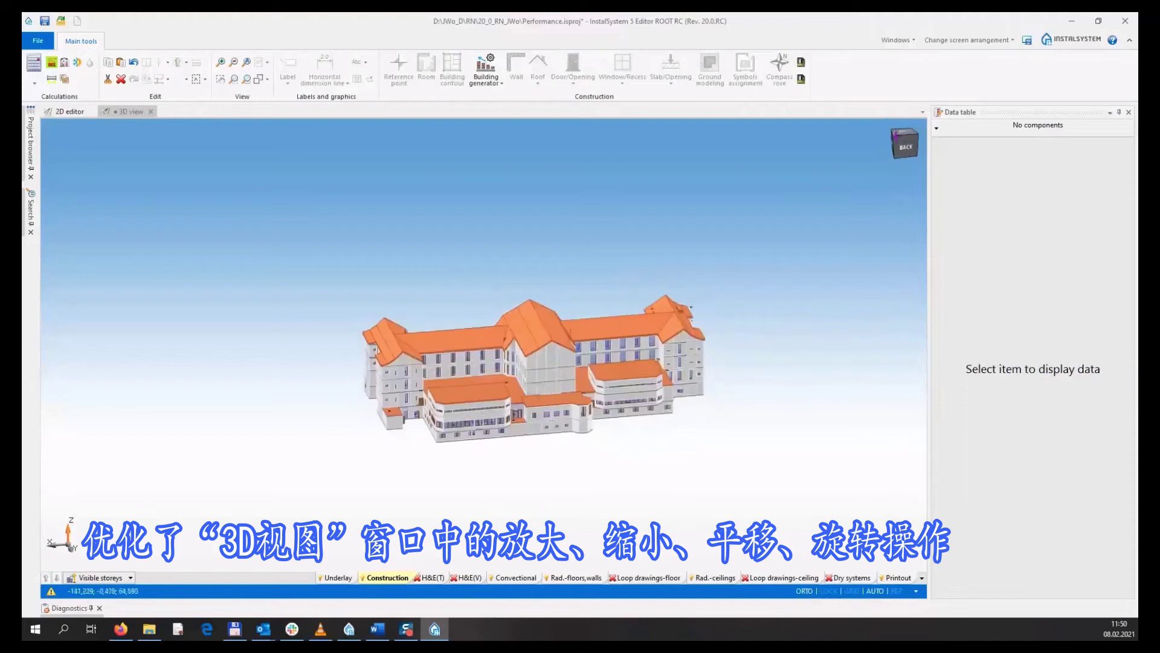
Orbit and zoom around the building to a tilted overhead view and toward its front
{"action": "middle_click_drag", "start_coordinate": [878, 172], "coordinate": [872, 135]}
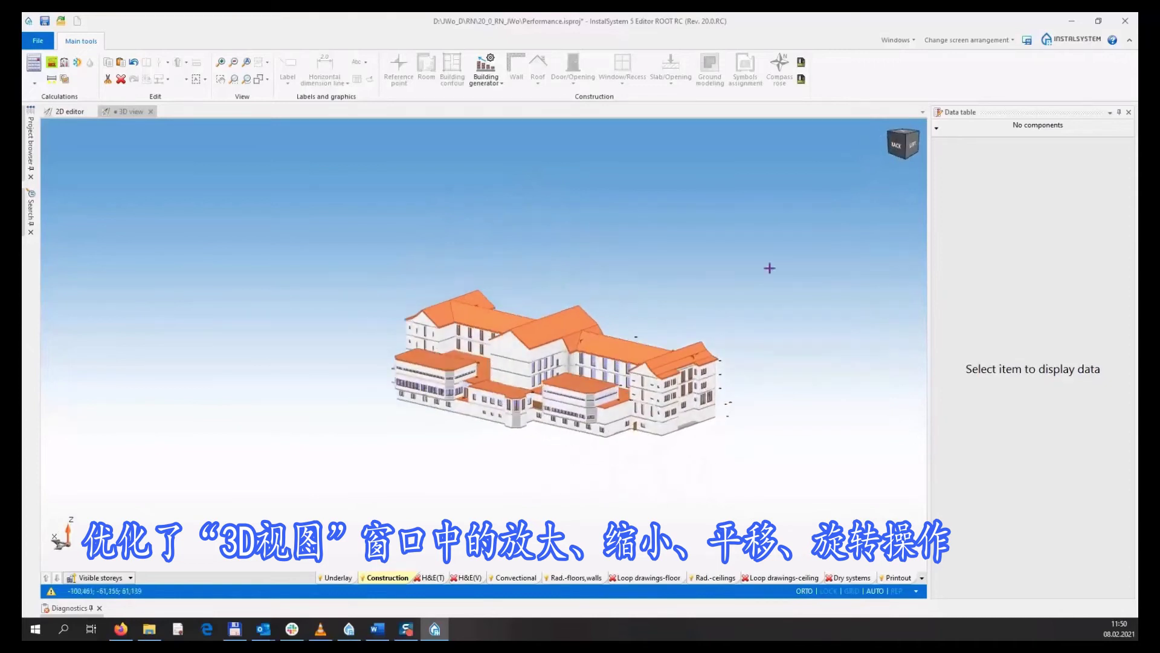
{"action": "scroll", "coordinate": [561, 380], "scroll_direction": "up", "scroll_amount": 5}
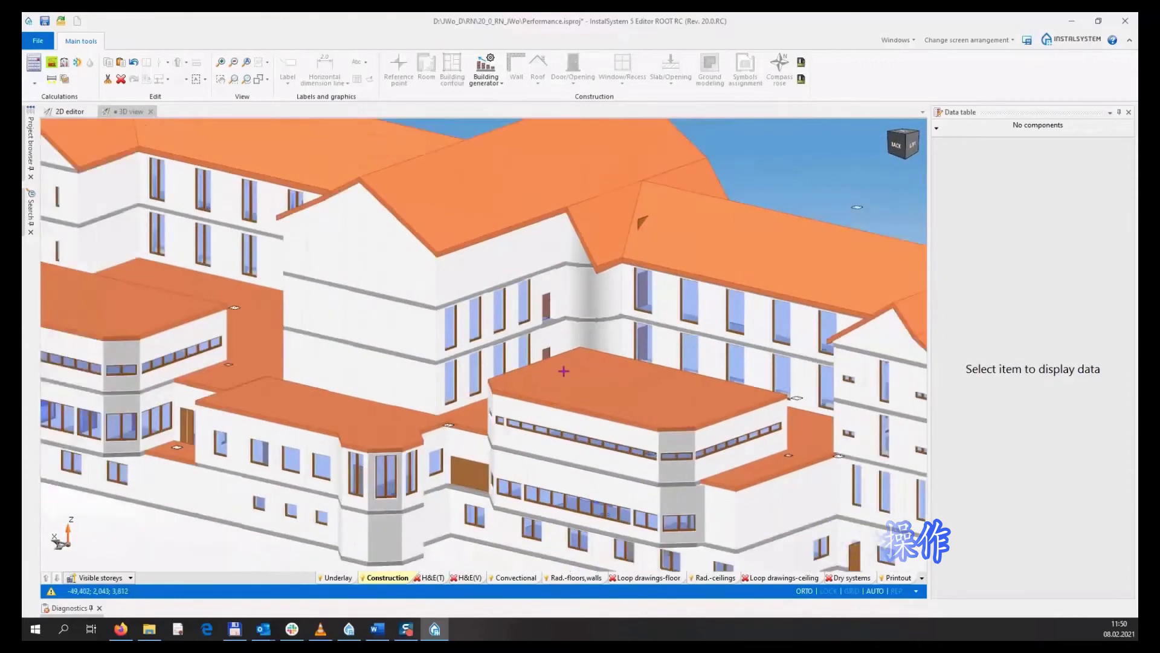
{"action": "scroll", "coordinate": [562, 372], "scroll_direction": "down", "scroll_amount": 3}
{"action": "scroll", "coordinate": [563, 371], "scroll_direction": "down", "scroll_amount": 2}
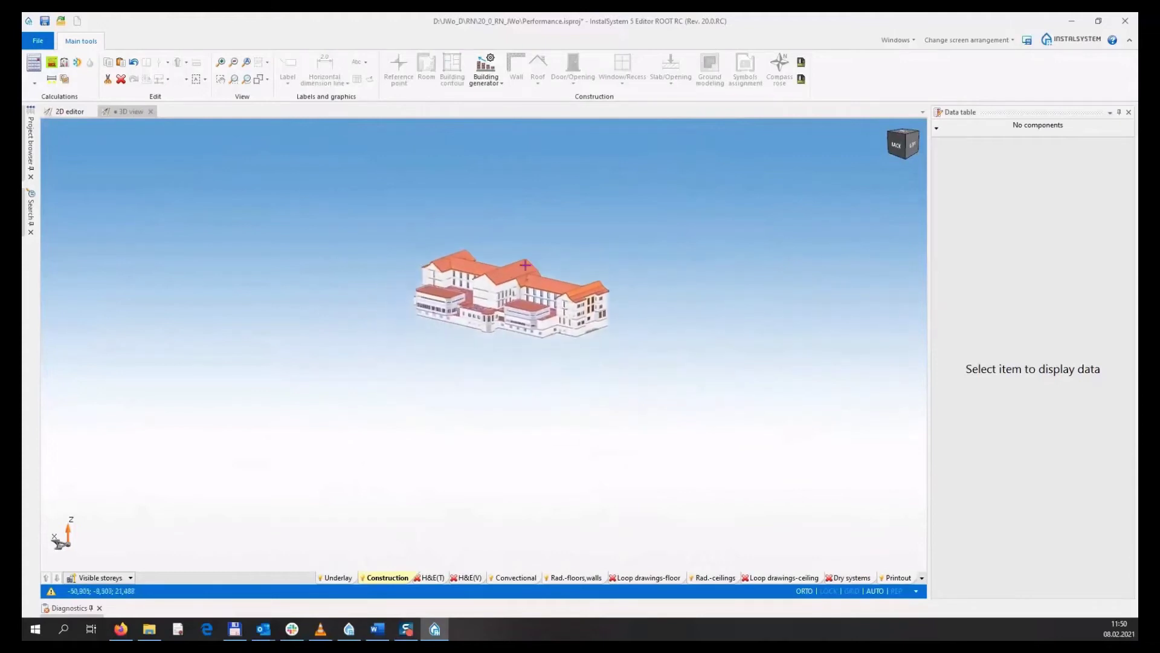
{"action": "scroll", "coordinate": [525, 265], "scroll_direction": "up", "scroll_amount": 4}
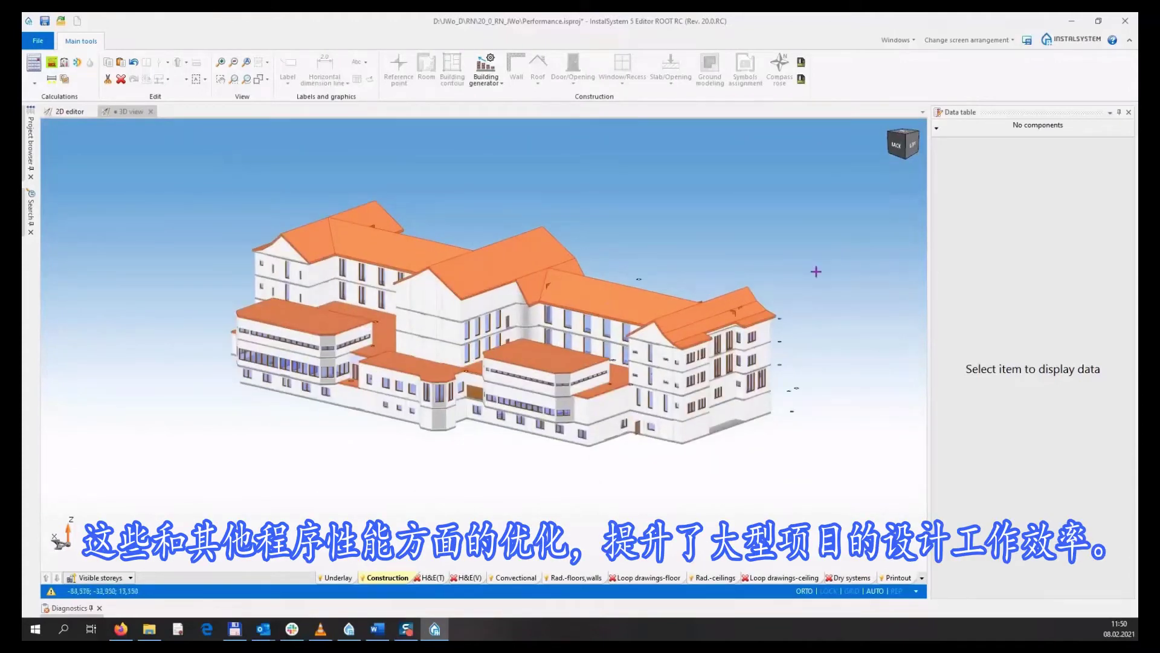
{"action": "left_click_drag", "start_coordinate": [818, 272], "coordinate": [889, 294]}
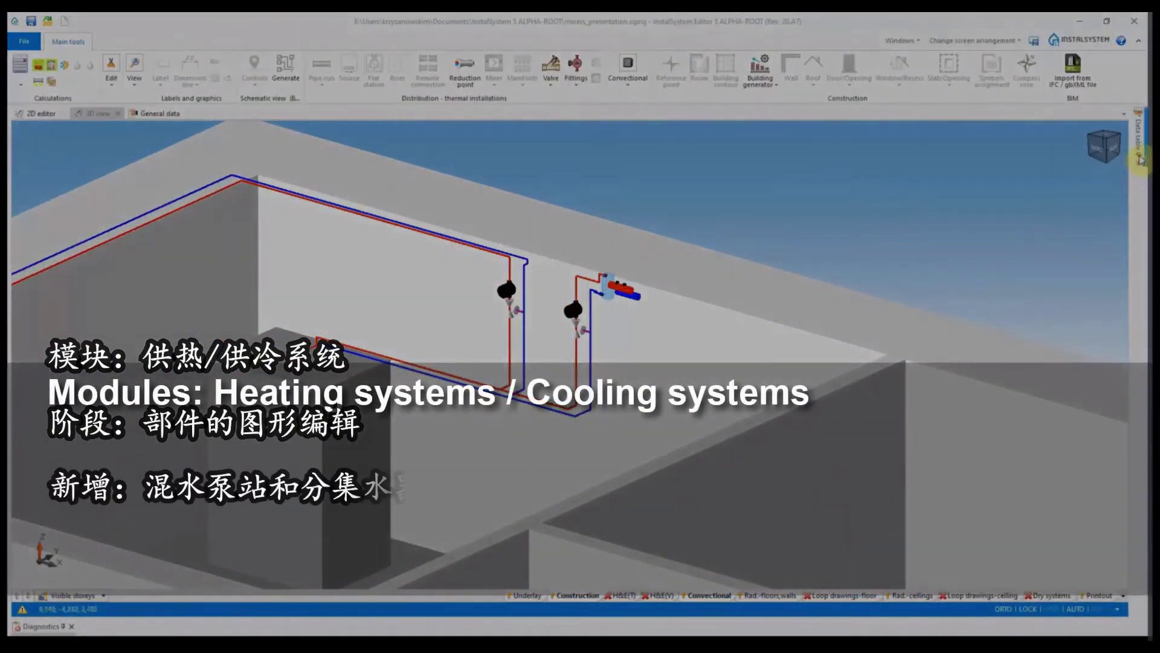
Preview the mixer/pump unit's orientation variants in 3D from its properties
{"action": "left_click", "coordinate": [1139, 159]}
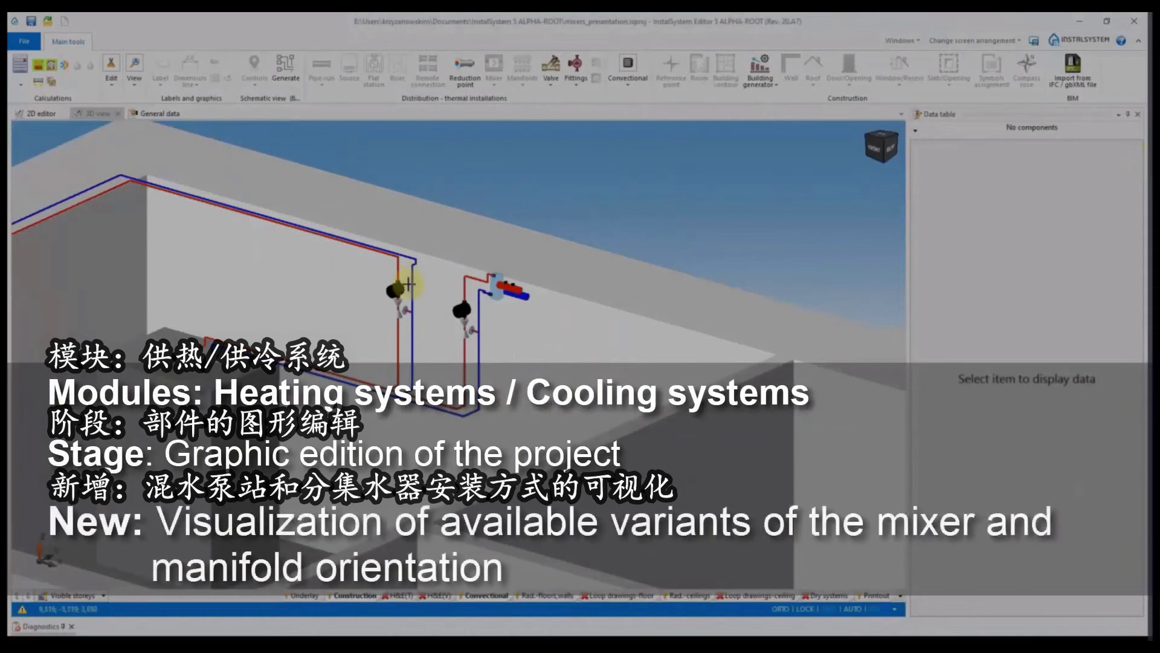
{"action": "left_click", "coordinate": [367, 315]}
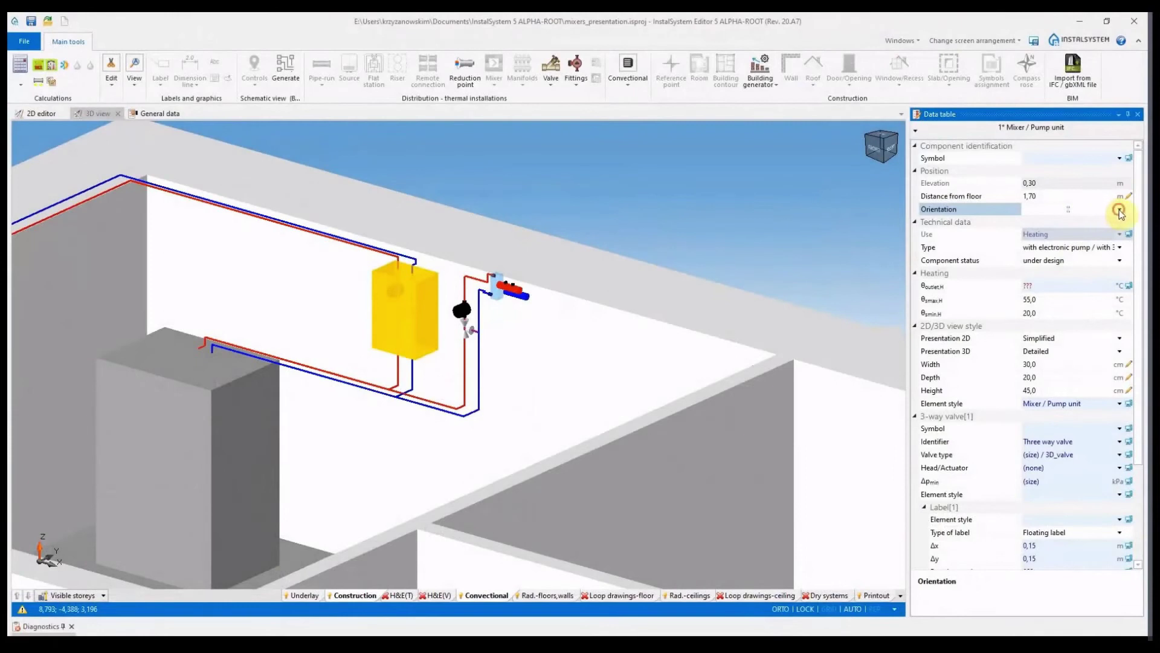
{"action": "left_click", "coordinate": [1120, 210]}
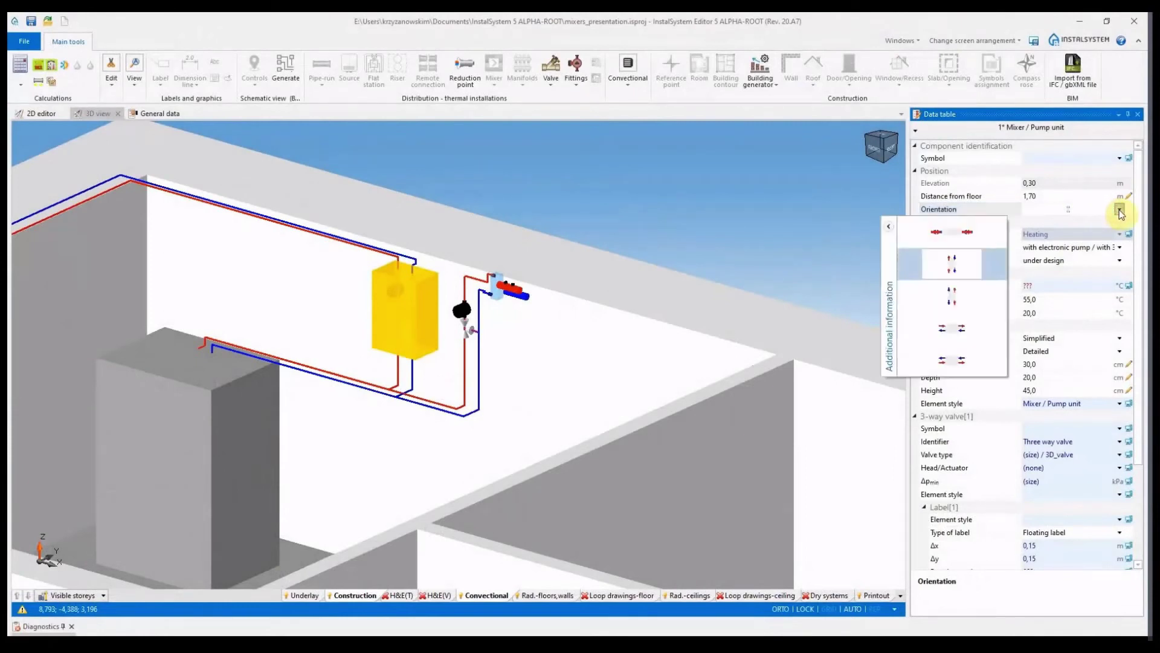
{"action": "left_click", "coordinate": [889, 229]}
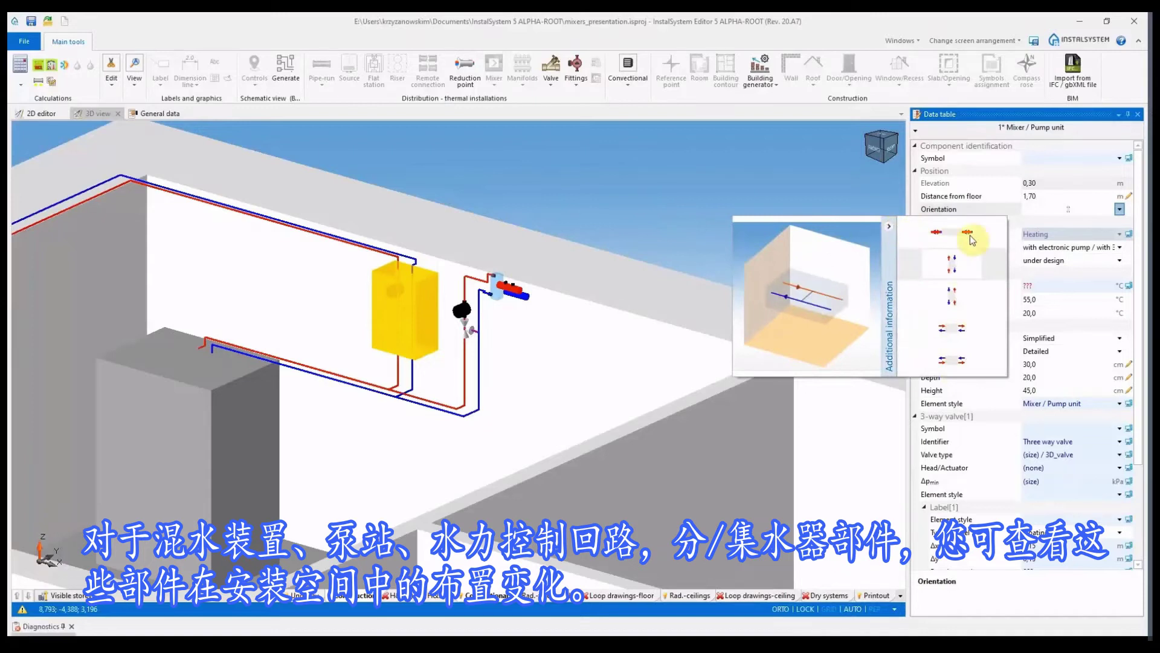
{"action": "left_click", "coordinate": [1120, 209]}
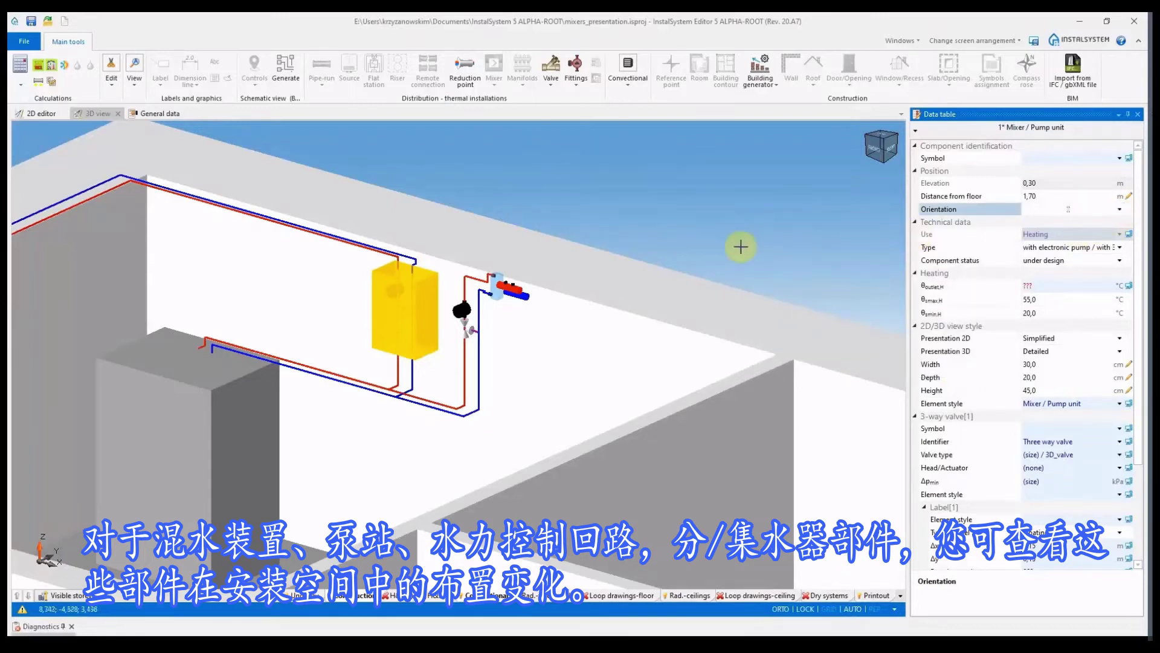
Preview the double apartment manifold's orientation variants in 3D
{"action": "left_click", "coordinate": [509, 294]}
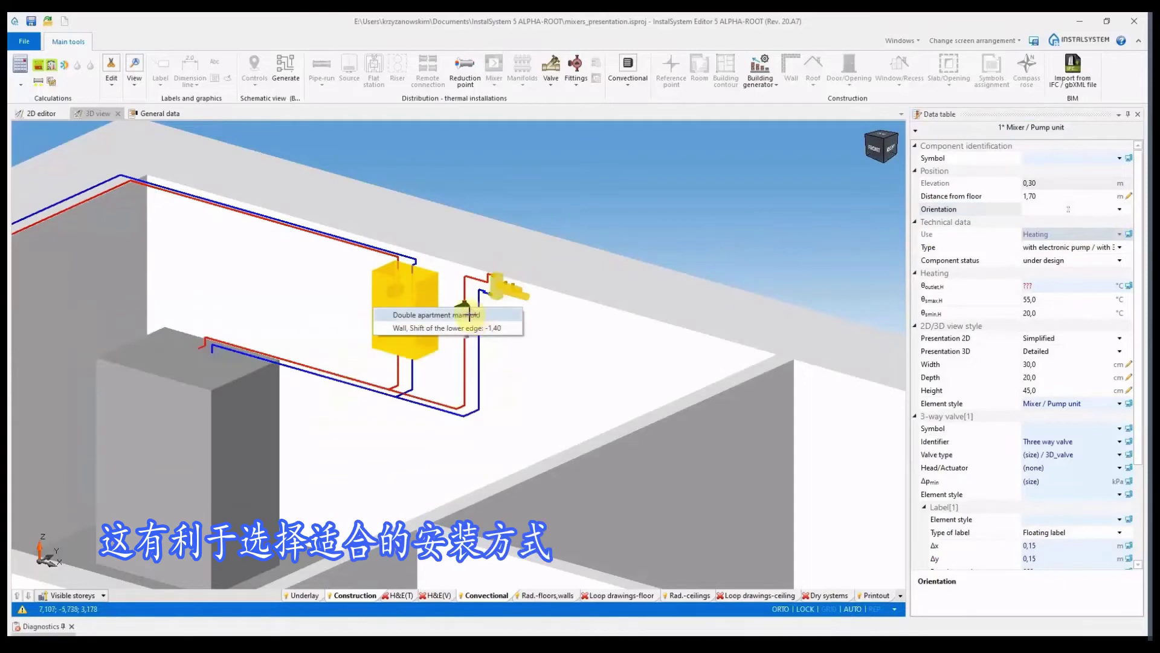
{"action": "left_click", "coordinate": [469, 315]}
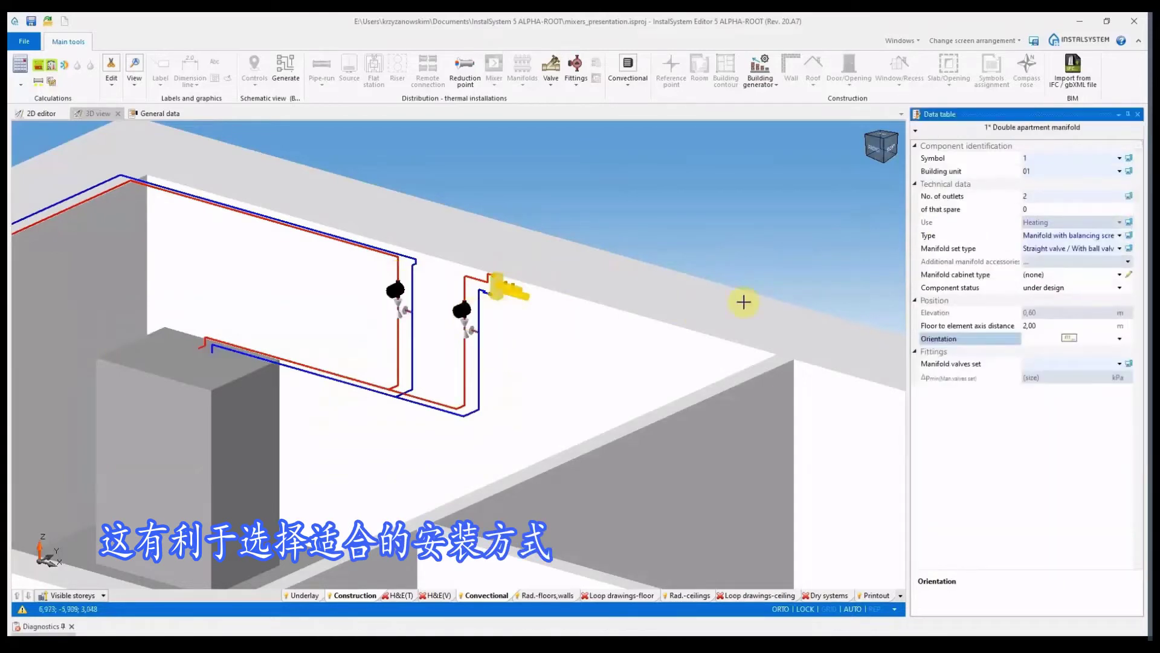
{"action": "left_click", "coordinate": [1120, 339]}
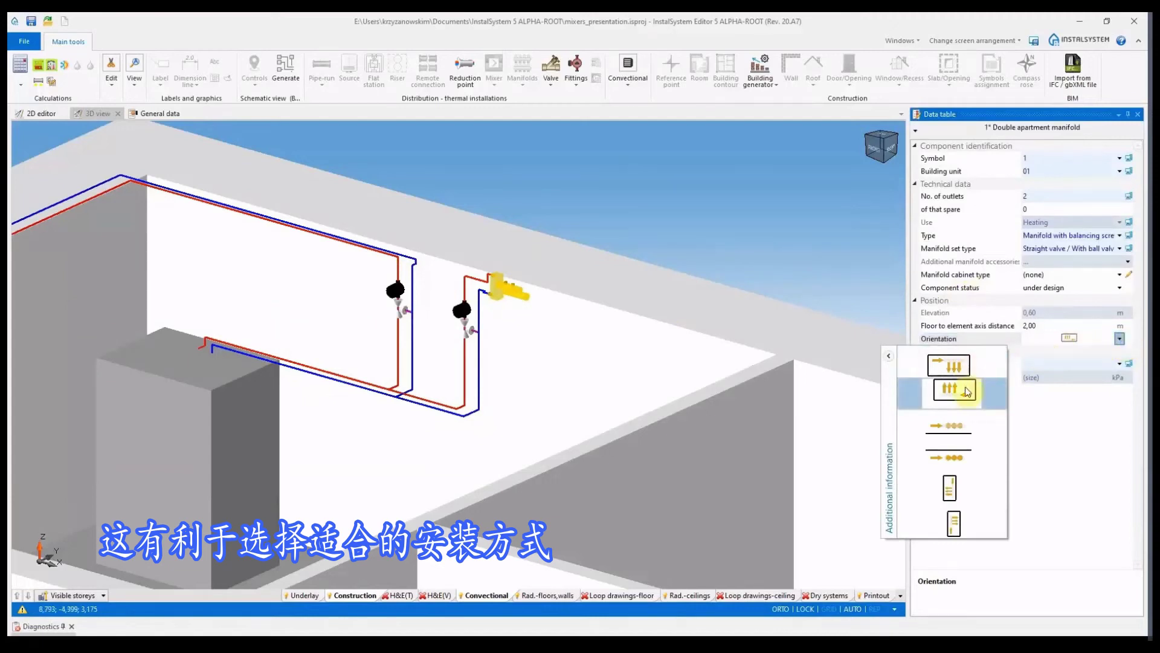
{"action": "left_click", "coordinate": [889, 360]}
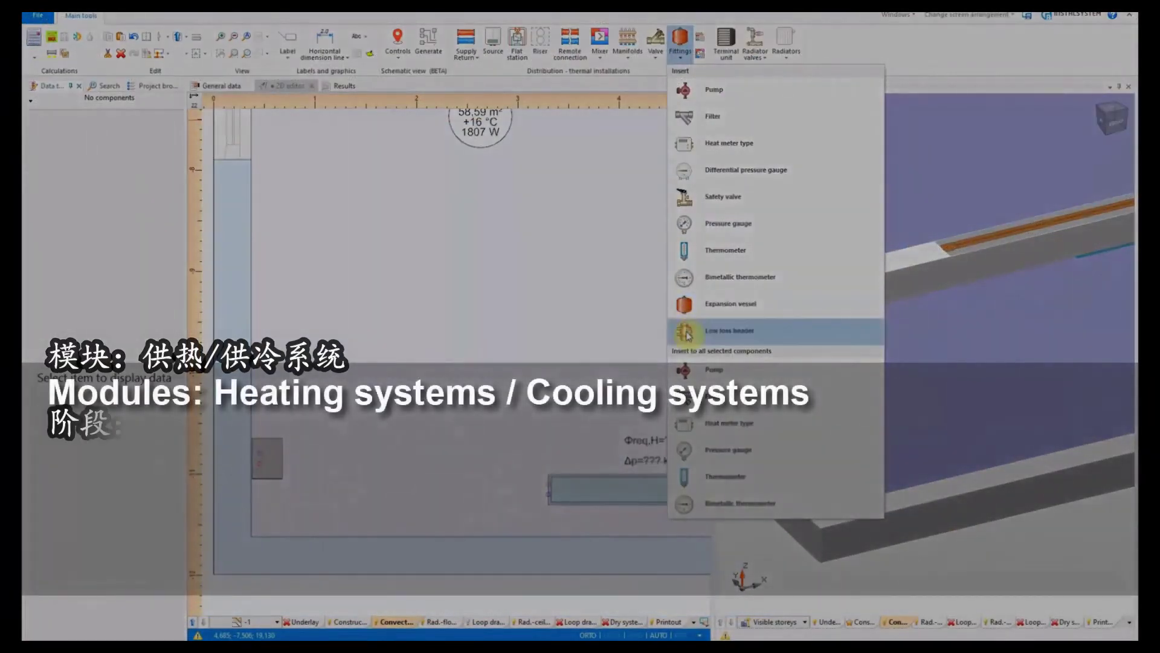
Insert a low loss header on the plan below the manifold
{"action": "left_click", "coordinate": [685, 330]}
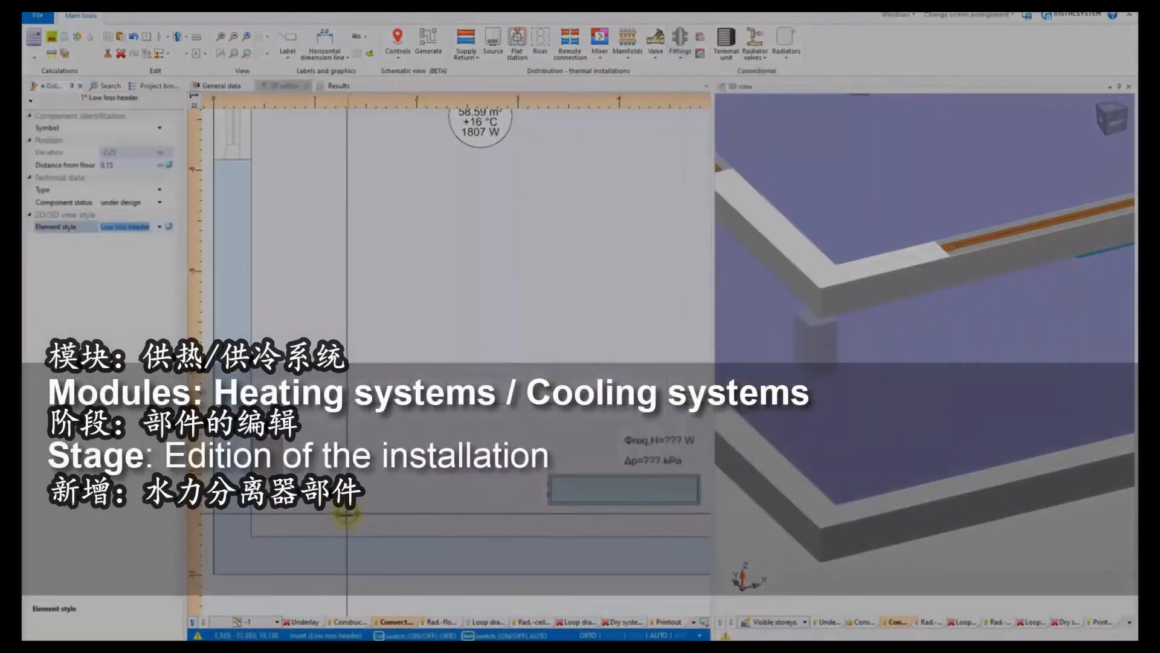
{"action": "left_click", "coordinate": [346, 514]}
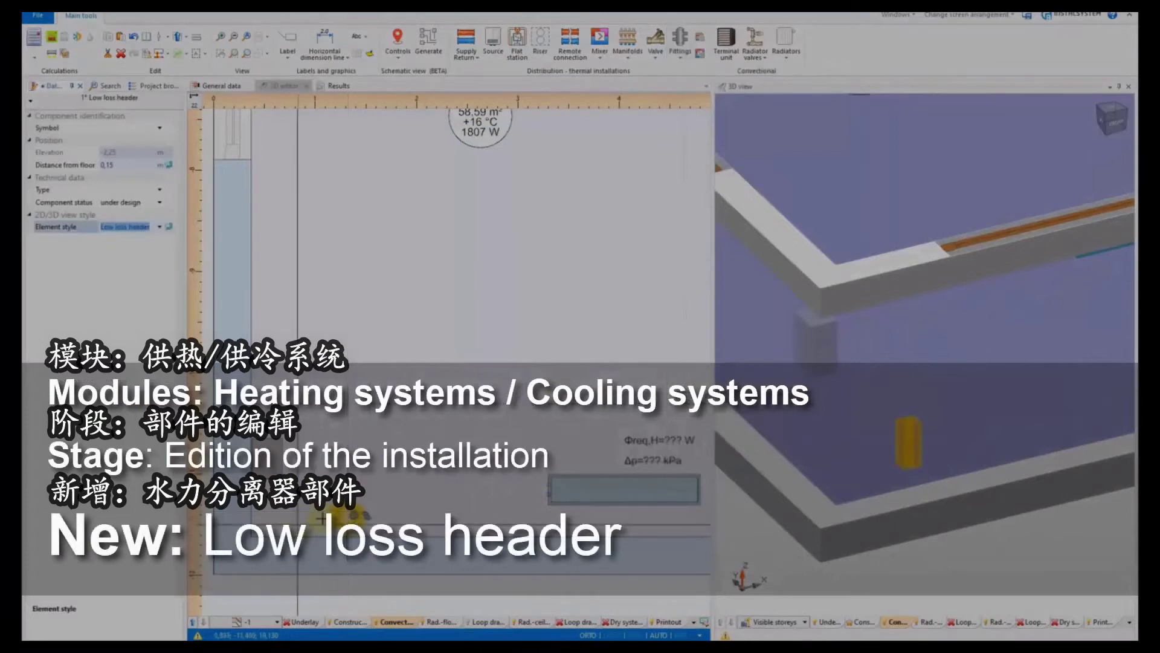
{"action": "scroll", "coordinate": [324, 519], "scroll_direction": "up", "scroll_amount": 5}
{"action": "scroll", "coordinate": [492, 513], "scroll_direction": "up", "scroll_amount": 3}
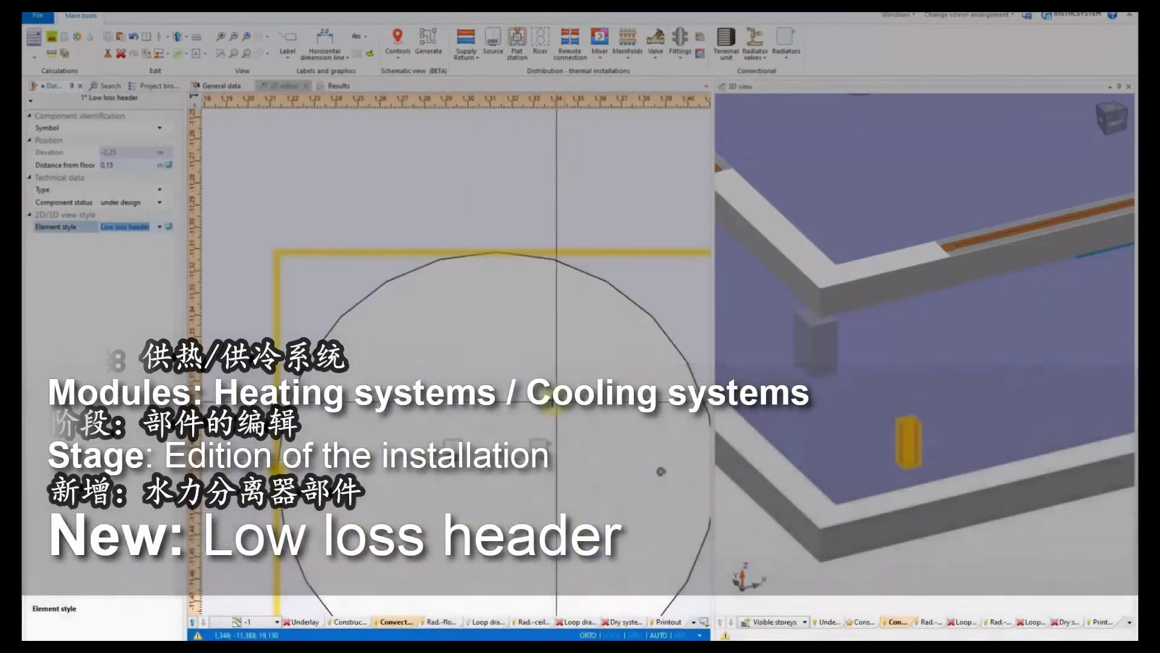
{"action": "scroll", "coordinate": [400, 480], "scroll_direction": "down", "scroll_amount": 4}
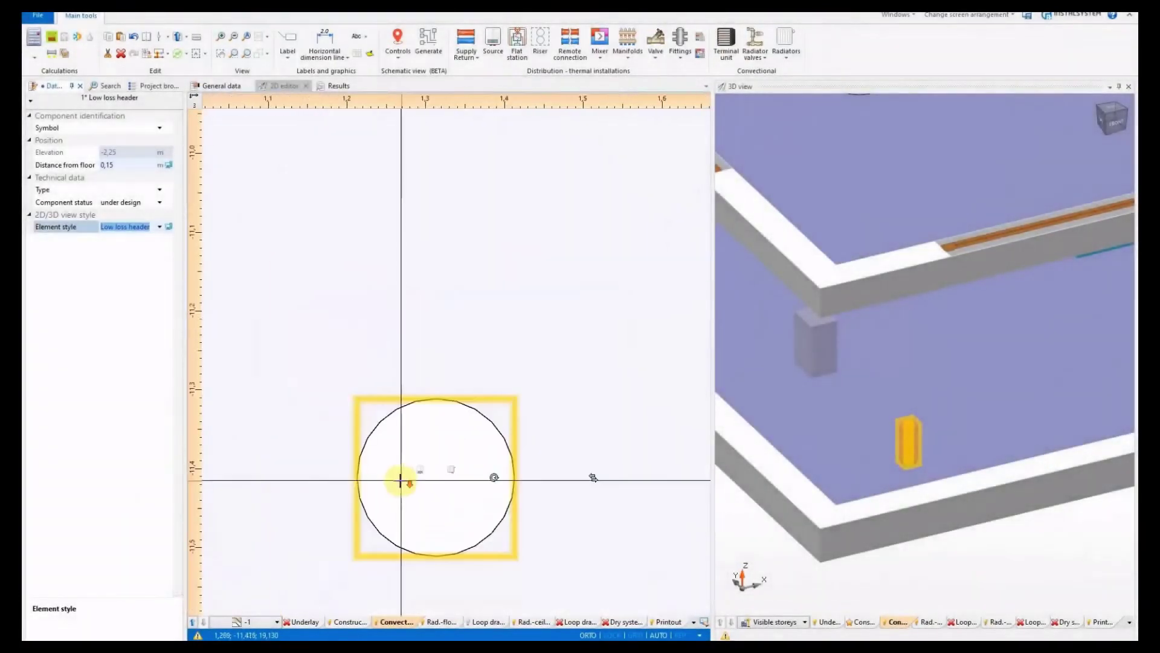
{"action": "scroll", "coordinate": [397, 482], "scroll_direction": "down", "scroll_amount": 3}
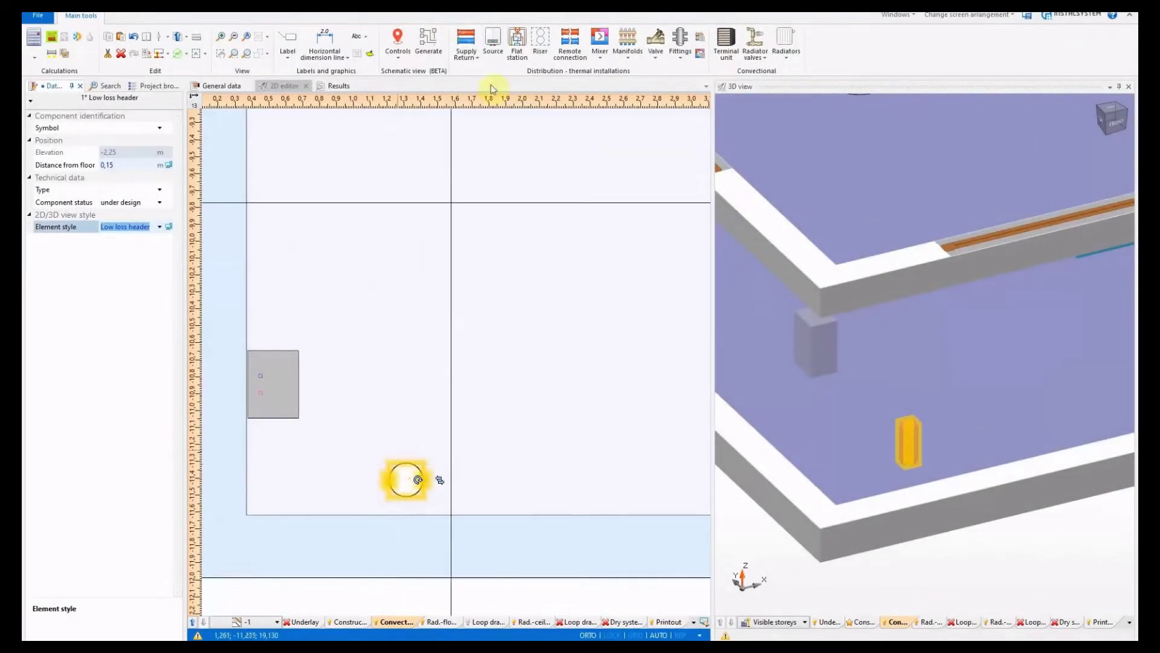
Draw a supply/return pipe pair from the manifold outlet, around the corner, to the low loss header
{"action": "left_click", "coordinate": [465, 38]}
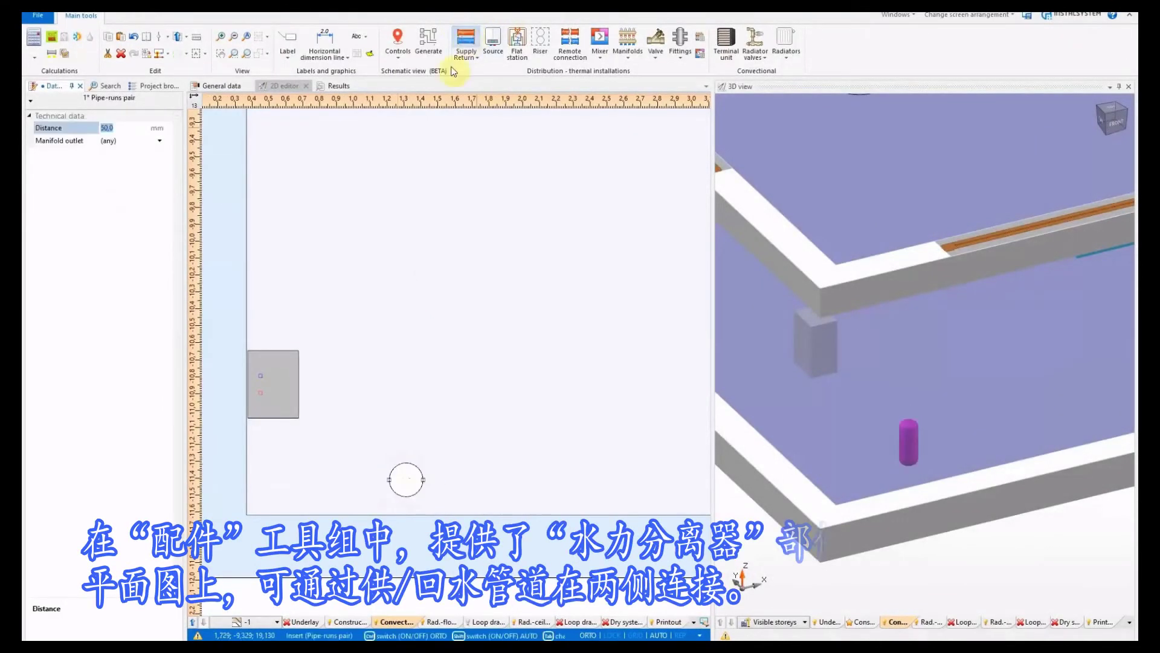
{"action": "left_click", "coordinate": [258, 377]}
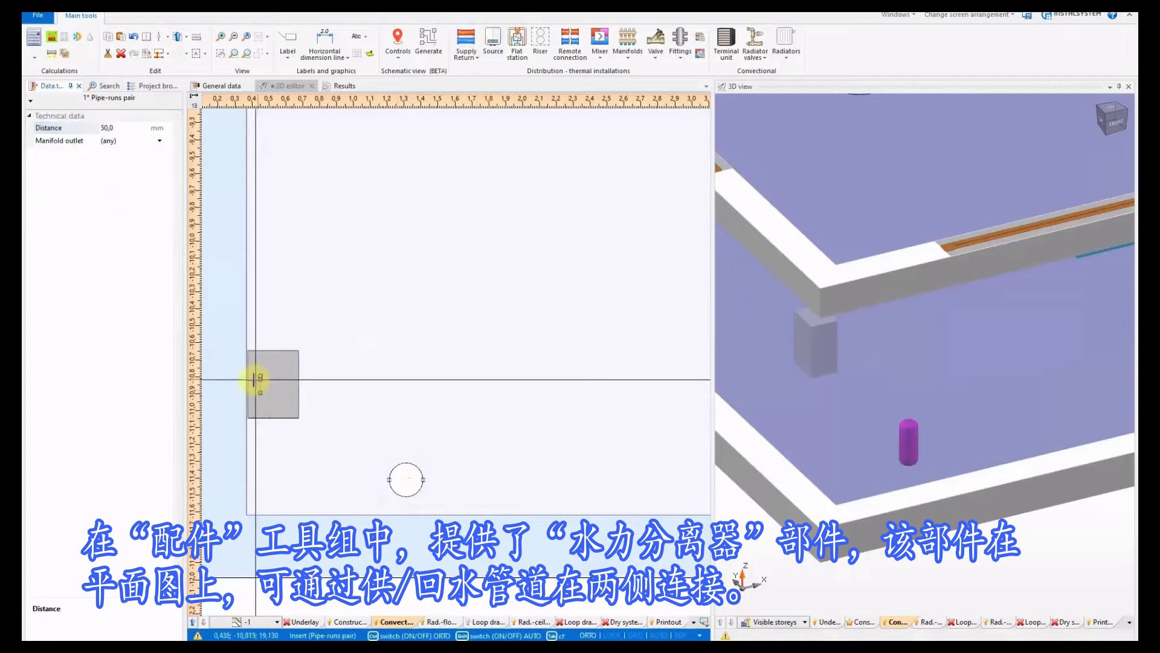
{"action": "left_click", "coordinate": [276, 478]}
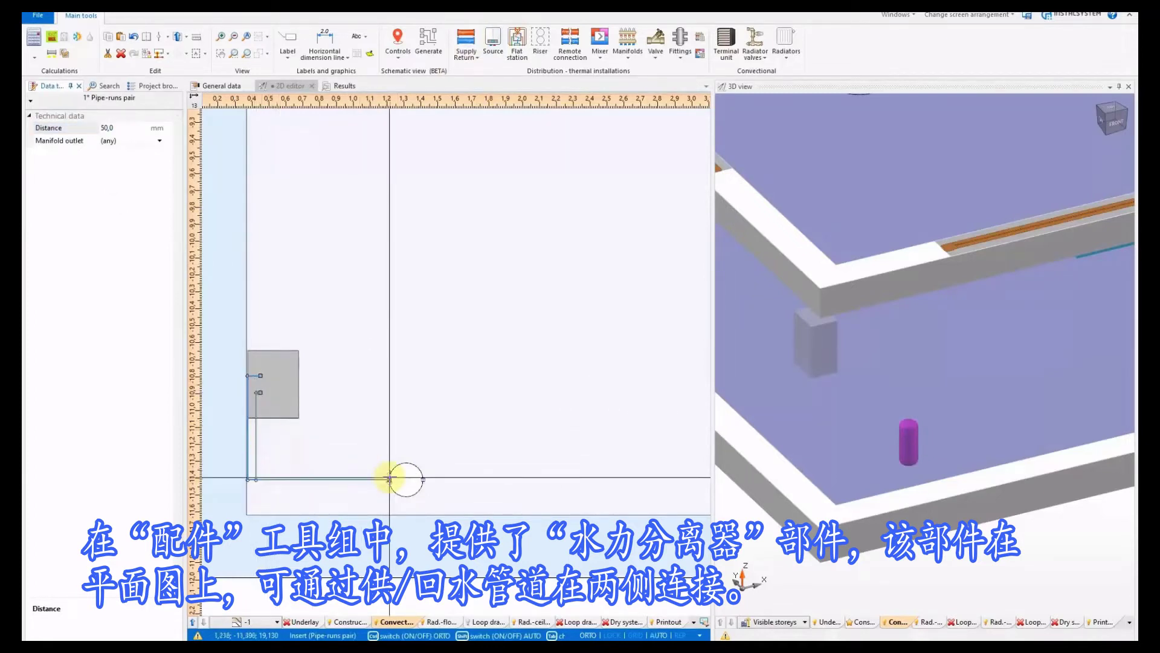
{"action": "left_click", "coordinate": [388, 478]}
{"action": "scroll", "coordinate": [363, 479], "scroll_direction": "down", "scroll_amount": 3}
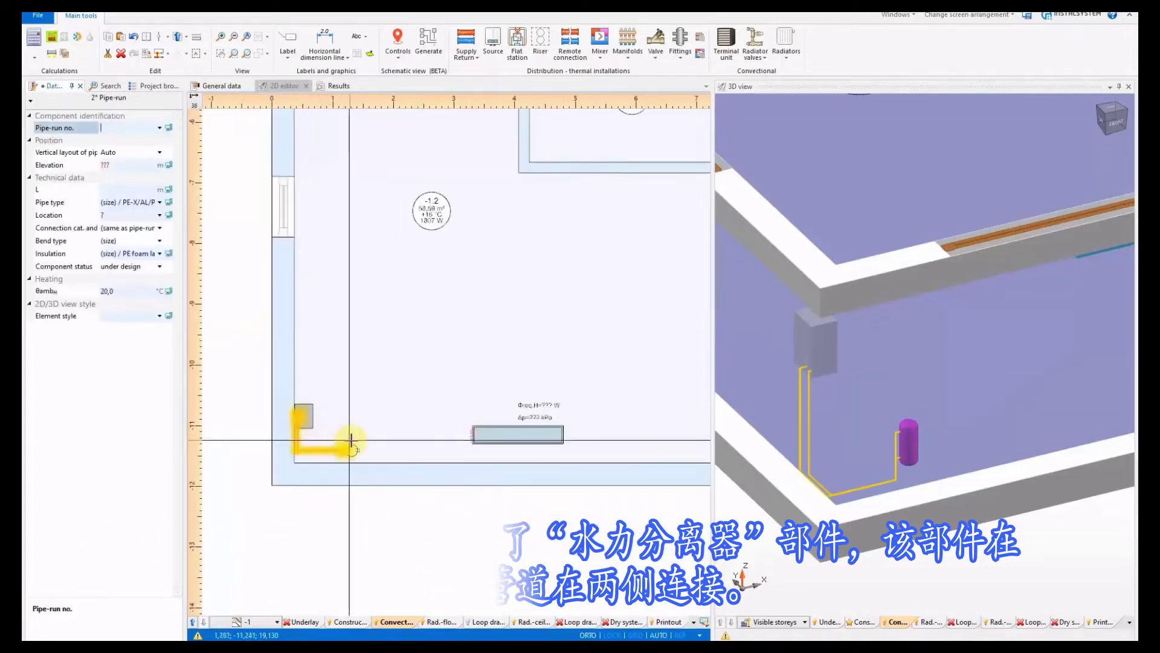
{"action": "scroll", "coordinate": [345, 446], "scroll_direction": "up", "scroll_amount": 5}
{"action": "scroll", "coordinate": [368, 405], "scroll_direction": "down", "scroll_amount": 2}
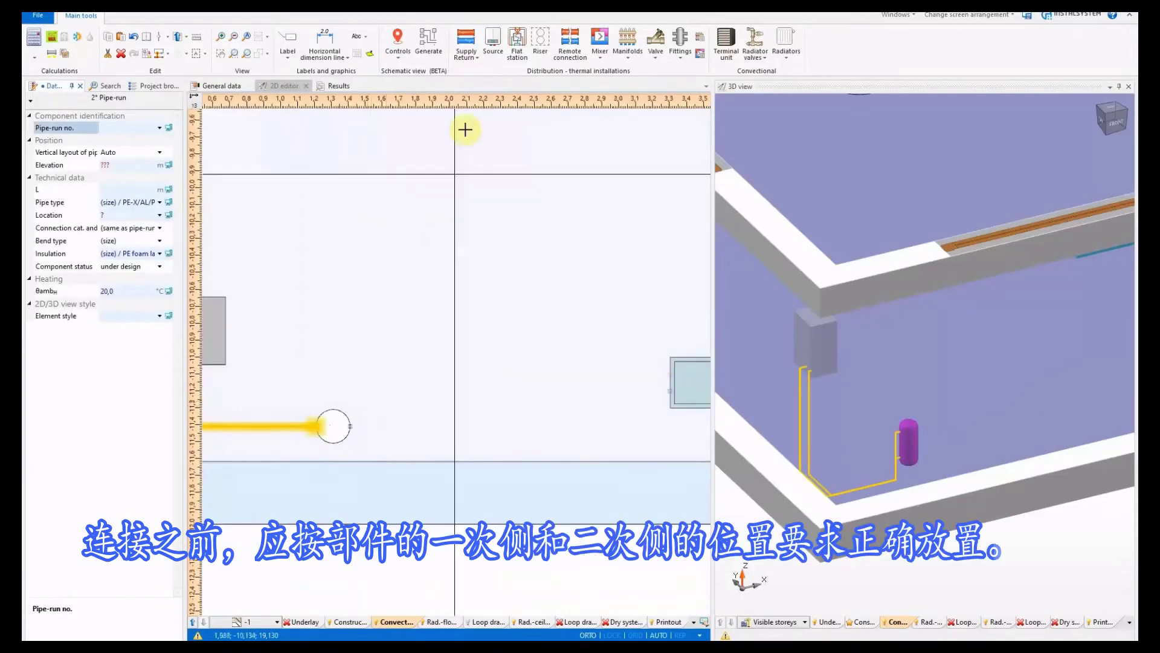
Run a second supply/return pipe pair from the header's other side, with a bend, to the radiator
{"action": "key", "text": "Return"}
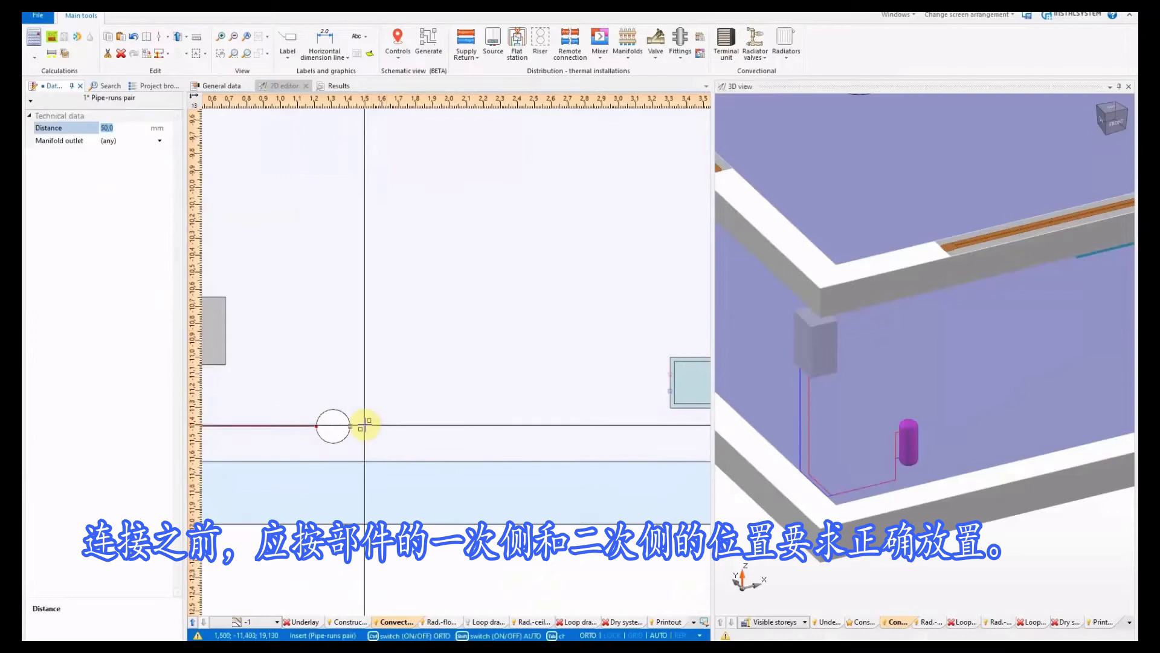
{"action": "left_click", "coordinate": [365, 425]}
{"action": "left_click", "coordinate": [562, 425]}
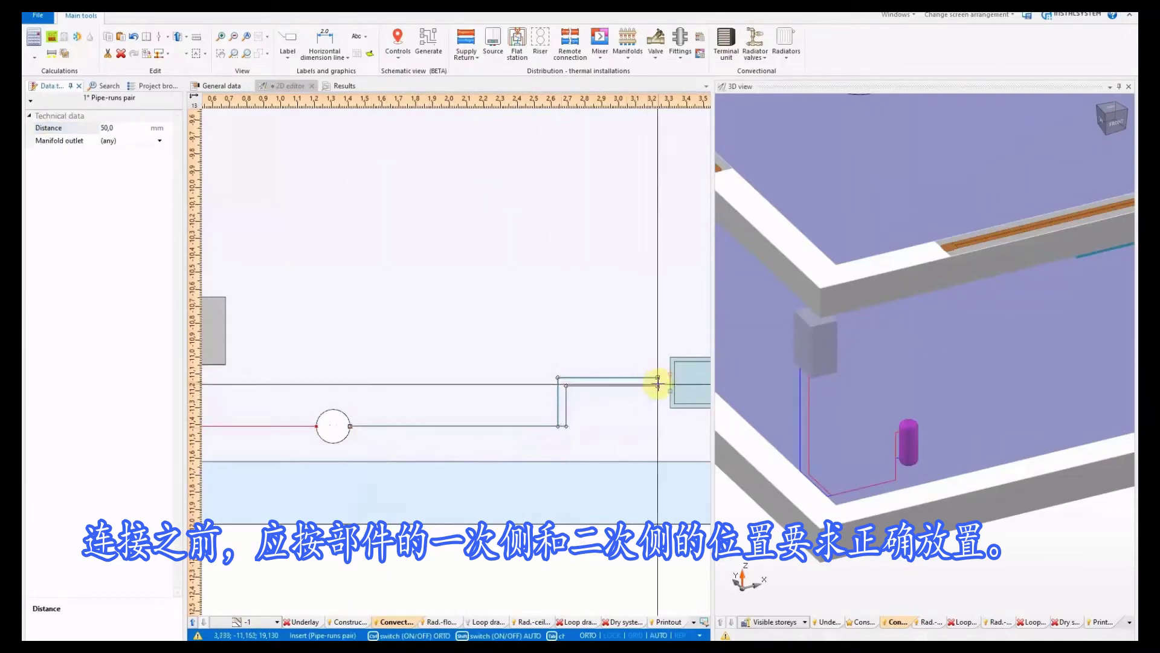
{"action": "left_click", "coordinate": [658, 384]}
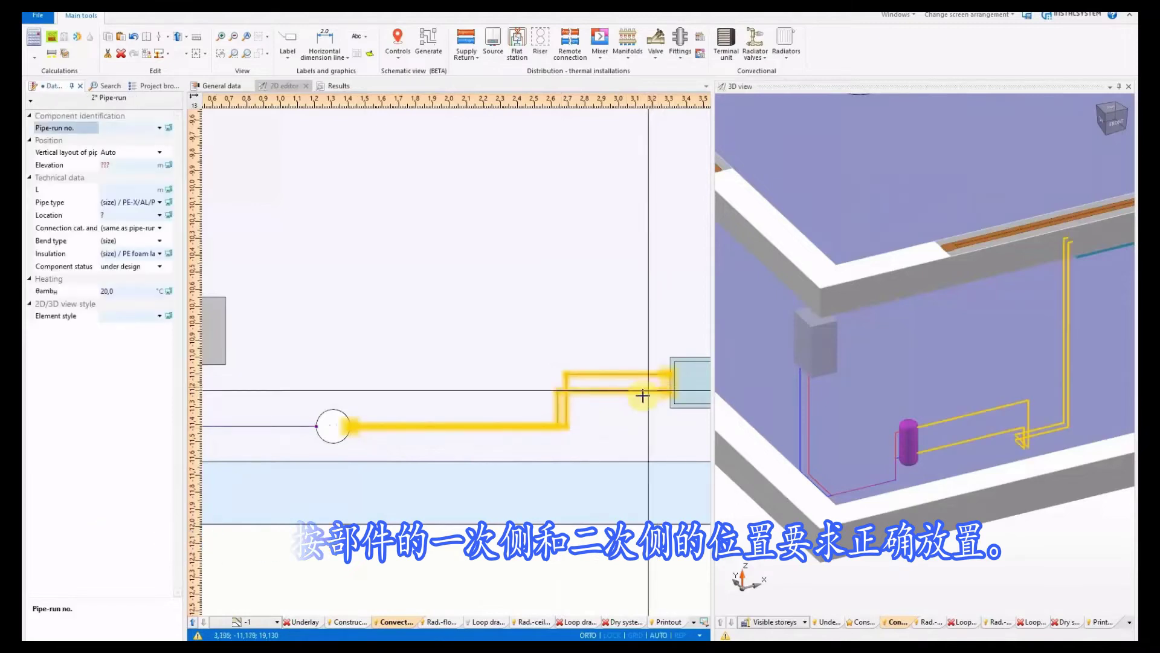
{"action": "left_click", "coordinate": [526, 549]}
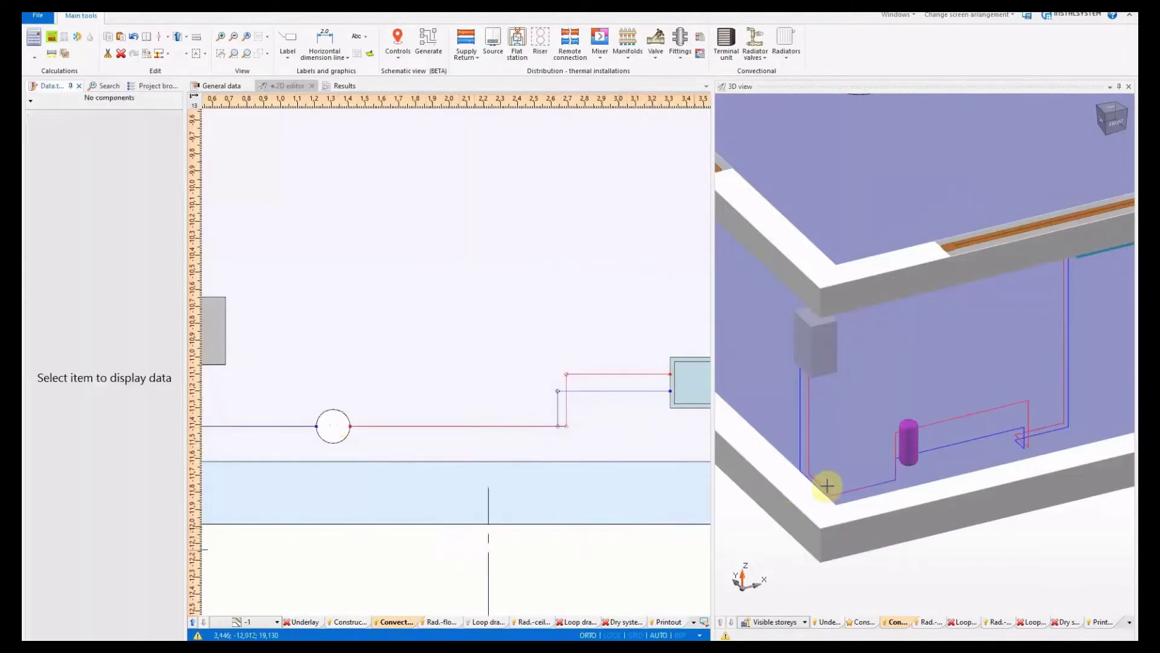
Set the low loss header's type to the automatically sized cylindrical threaded hydraulic separator
{"action": "left_click", "coordinate": [332, 424]}
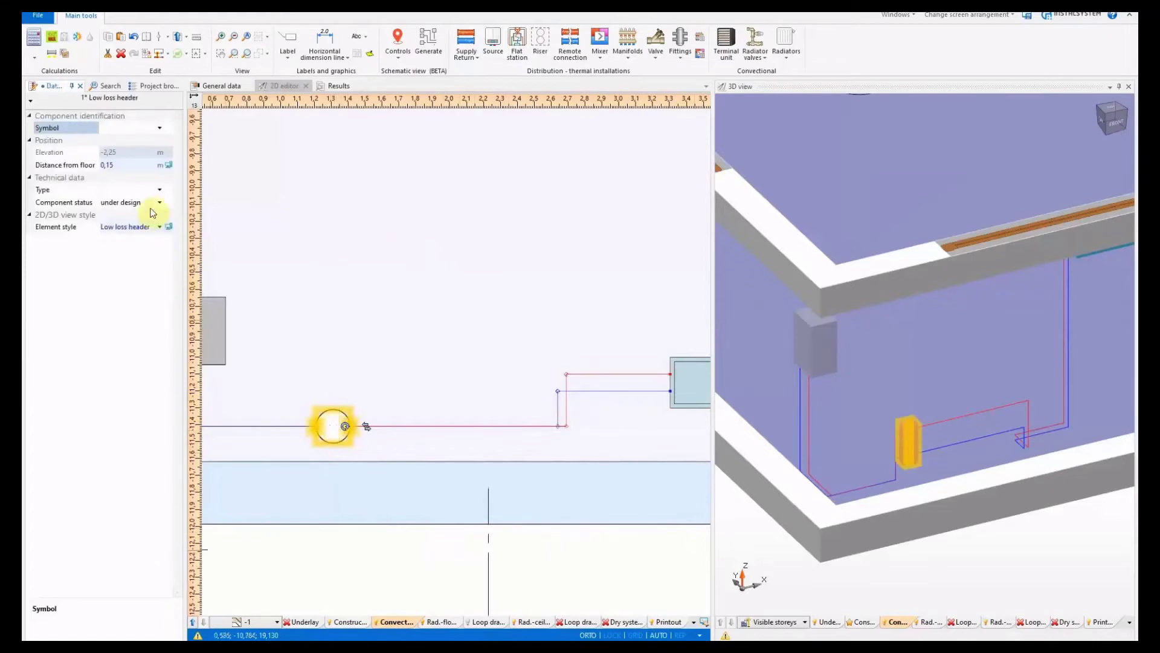
{"action": "left_click", "coordinate": [160, 191]}
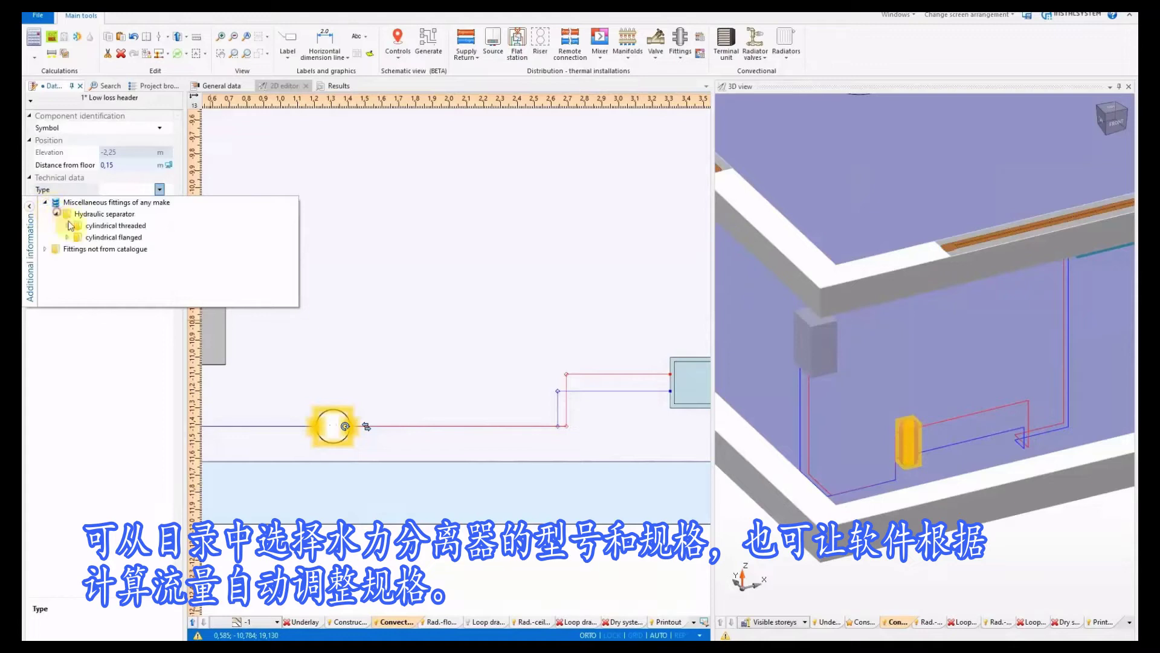
{"action": "left_click", "coordinate": [69, 226]}
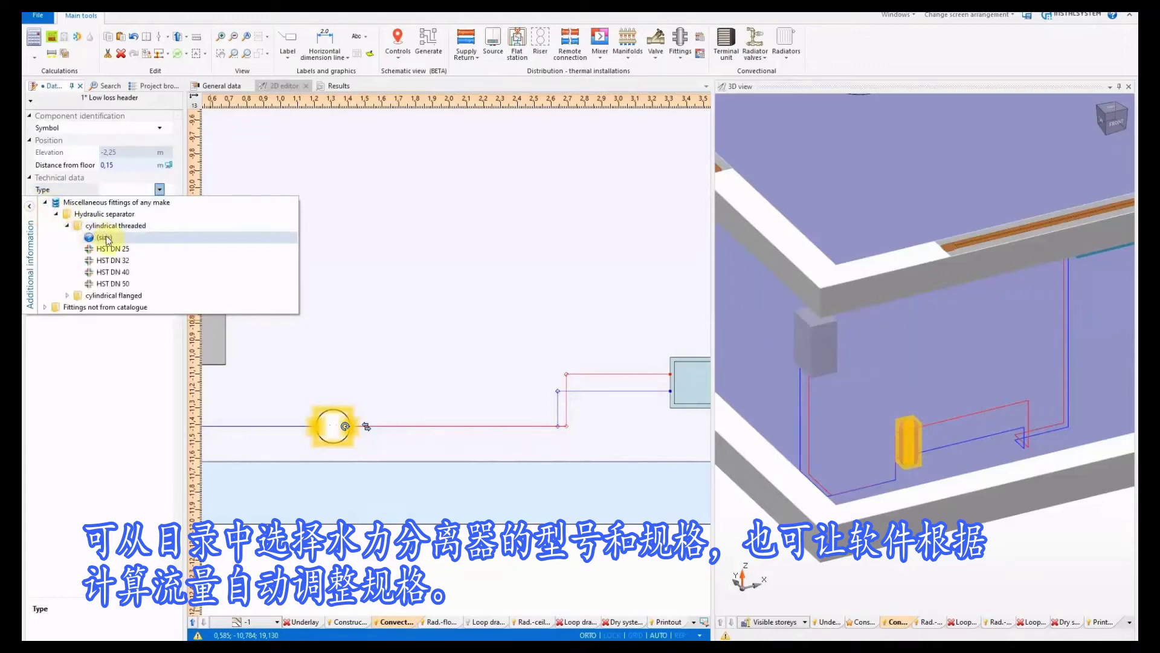
{"action": "left_click", "coordinate": [105, 238]}
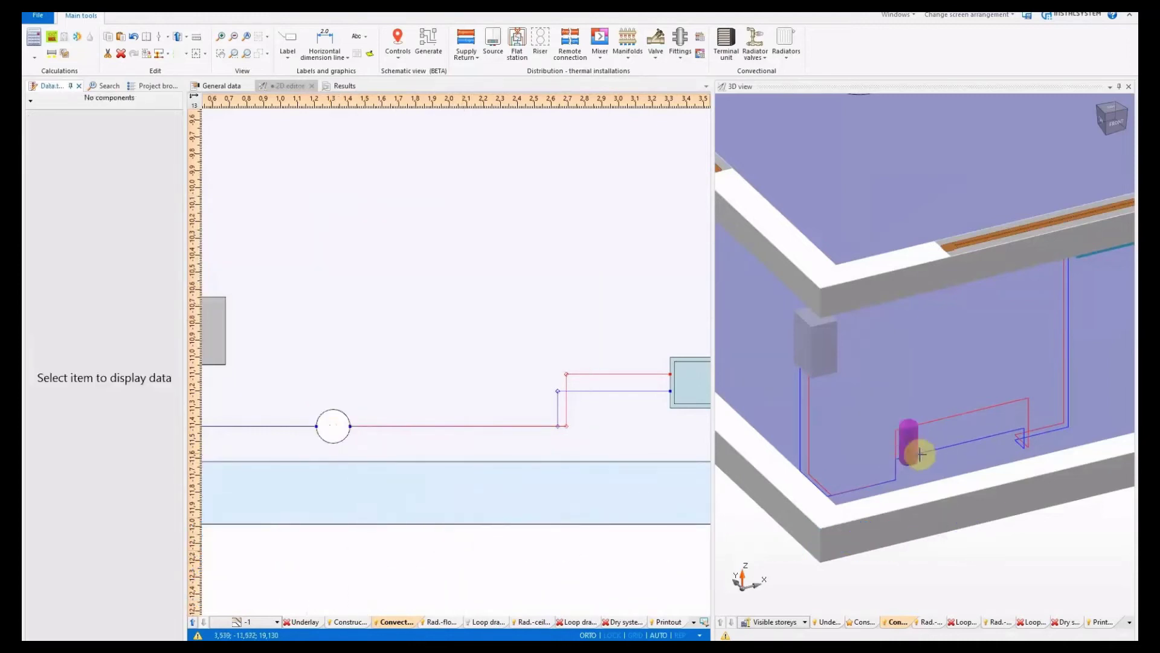
{"action": "scroll", "coordinate": [911, 453], "scroll_direction": "up", "scroll_amount": 5}
{"action": "scroll", "coordinate": [372, 425], "scroll_direction": "up", "scroll_amount": 2}
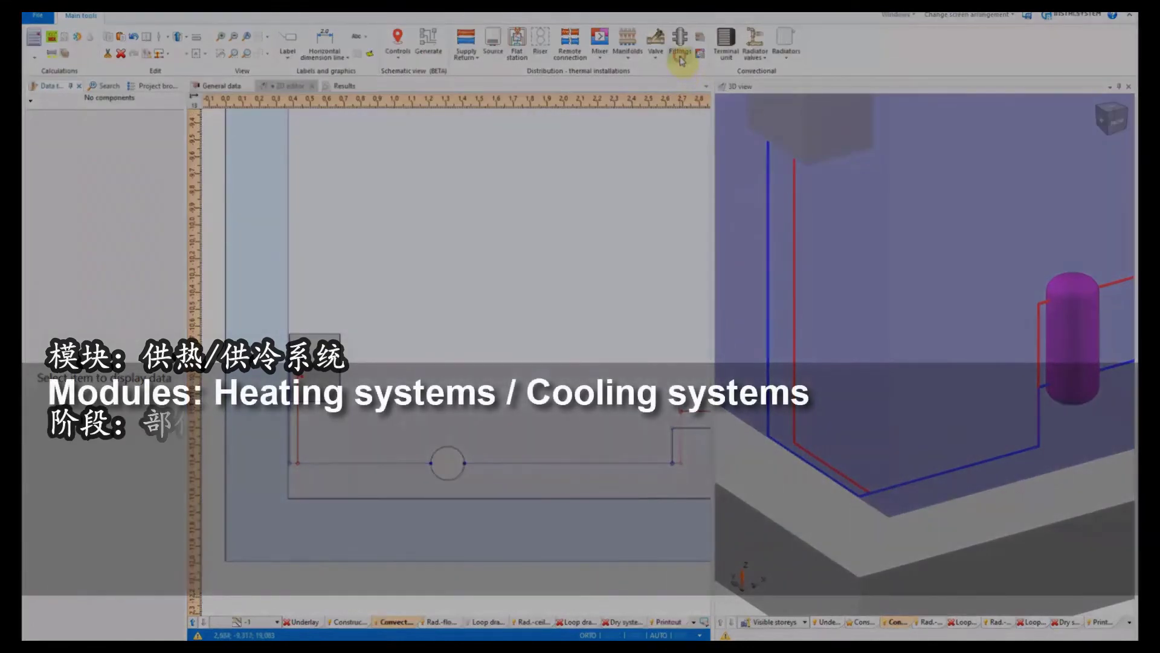
Place an expansion vessel beside the header and set its type to Standing EV50
{"action": "left_click", "coordinate": [681, 55]}
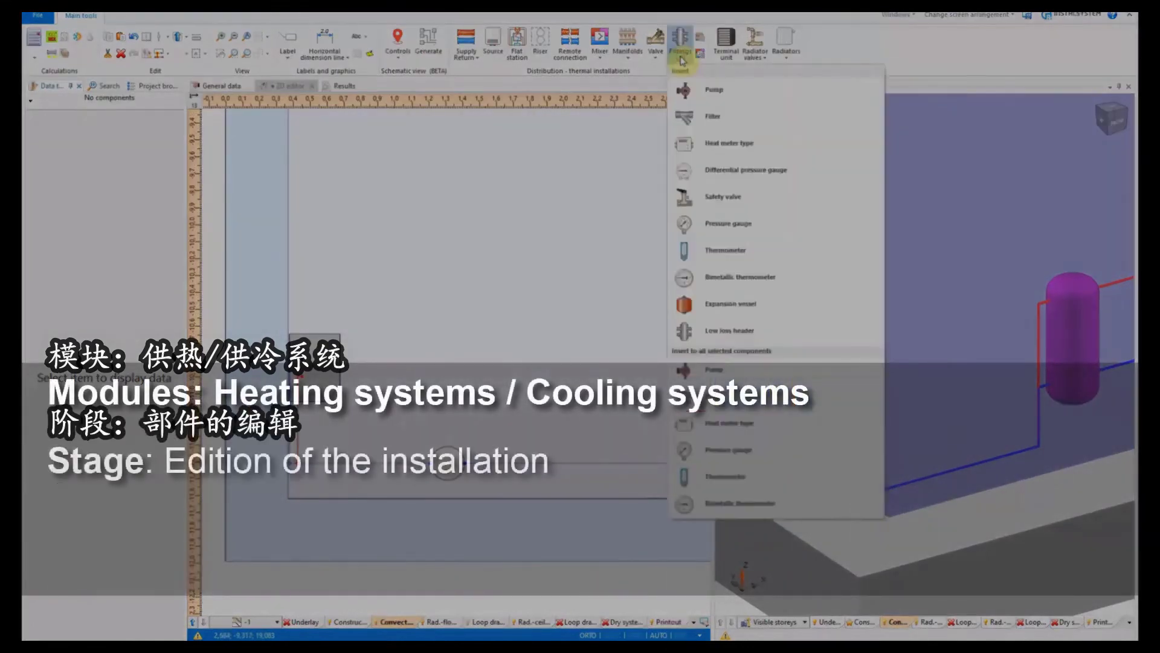
{"action": "left_click", "coordinate": [689, 305]}
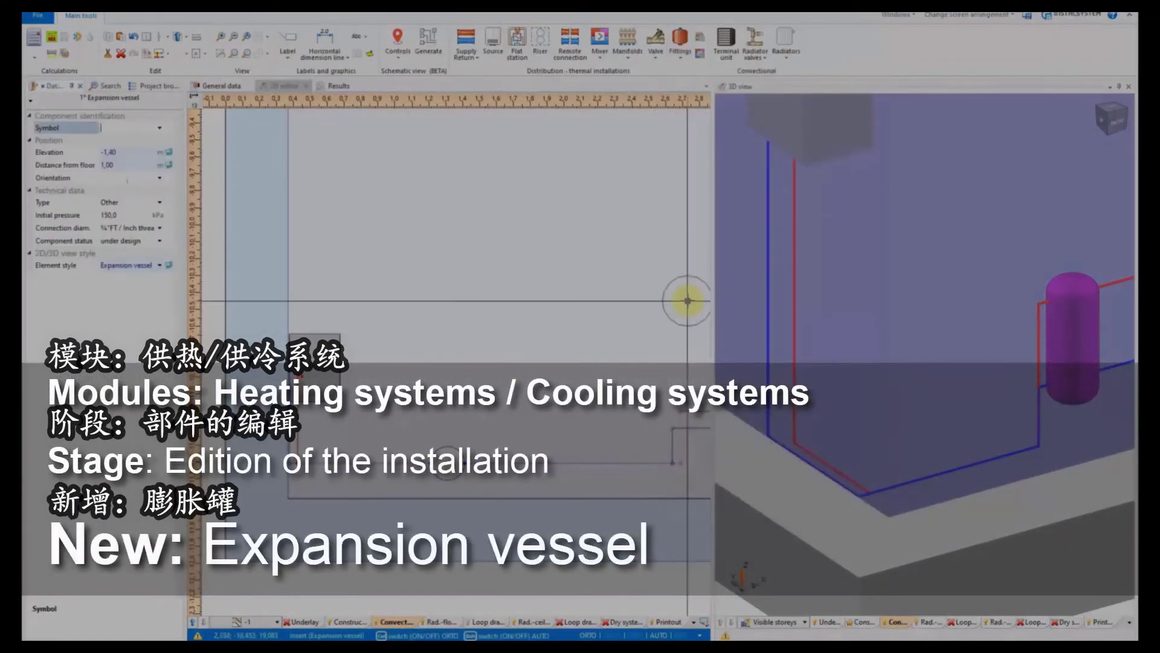
{"action": "left_click", "coordinate": [366, 435]}
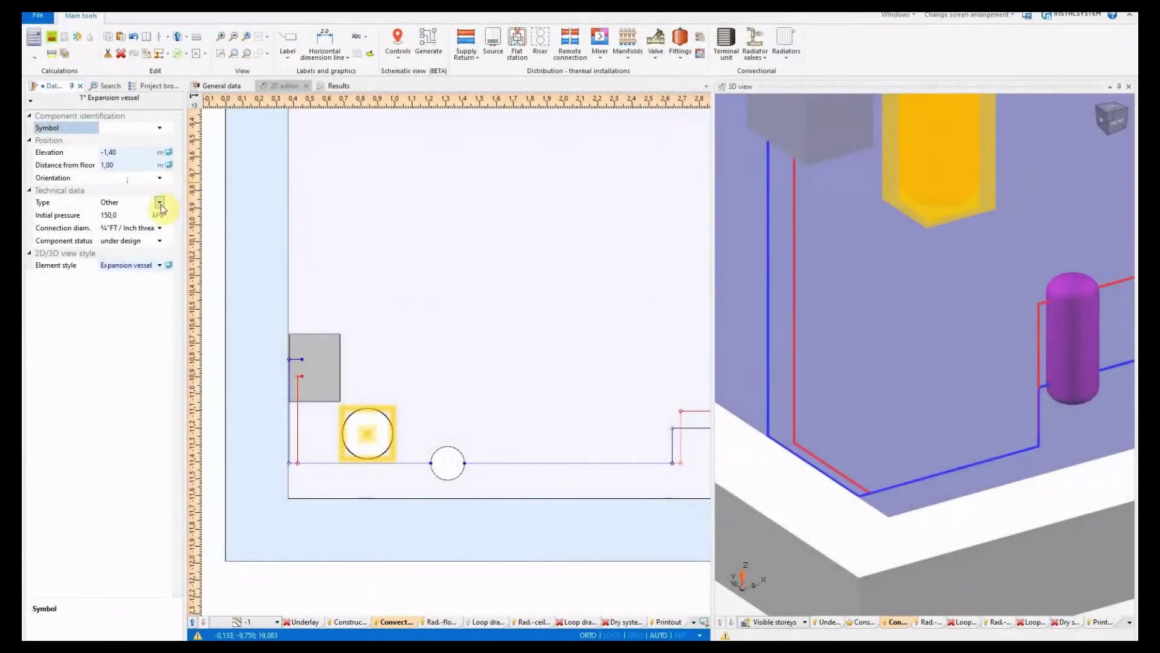
{"action": "left_click", "coordinate": [160, 204]}
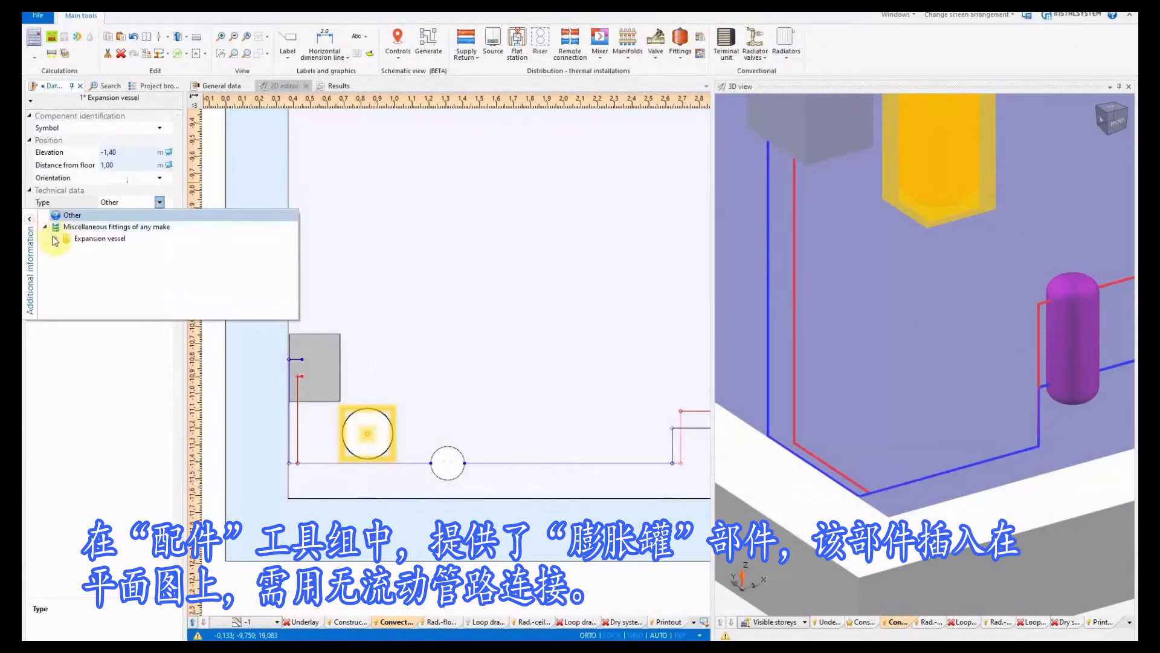
{"action": "left_click", "coordinate": [66, 262]}
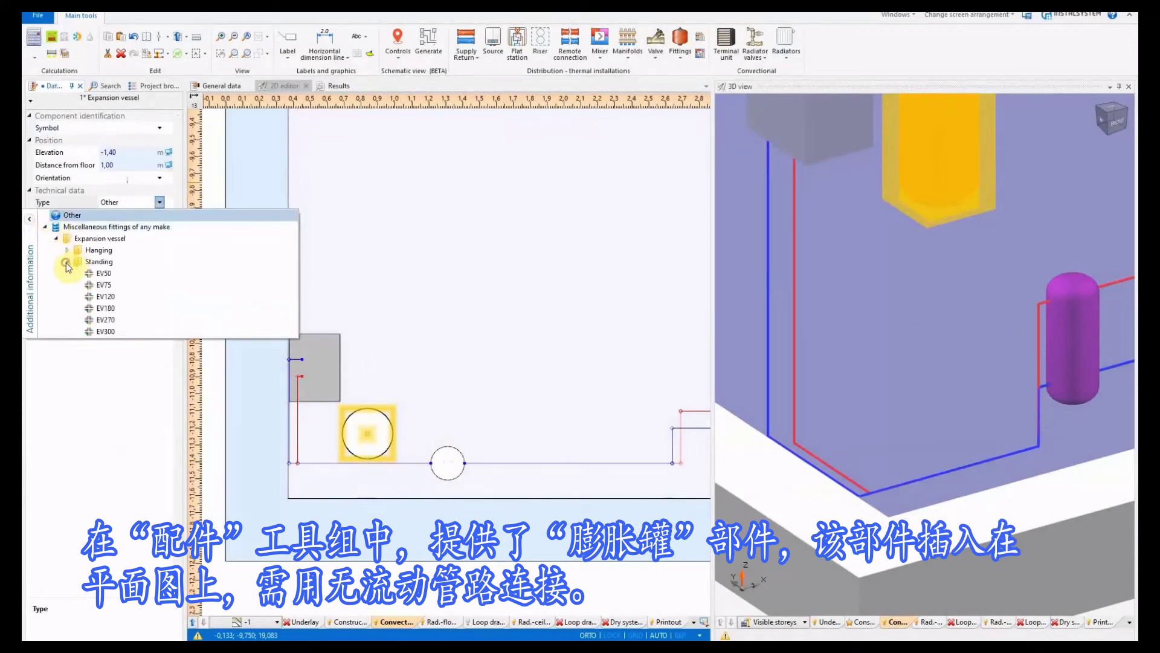
{"action": "left_click", "coordinate": [104, 274]}
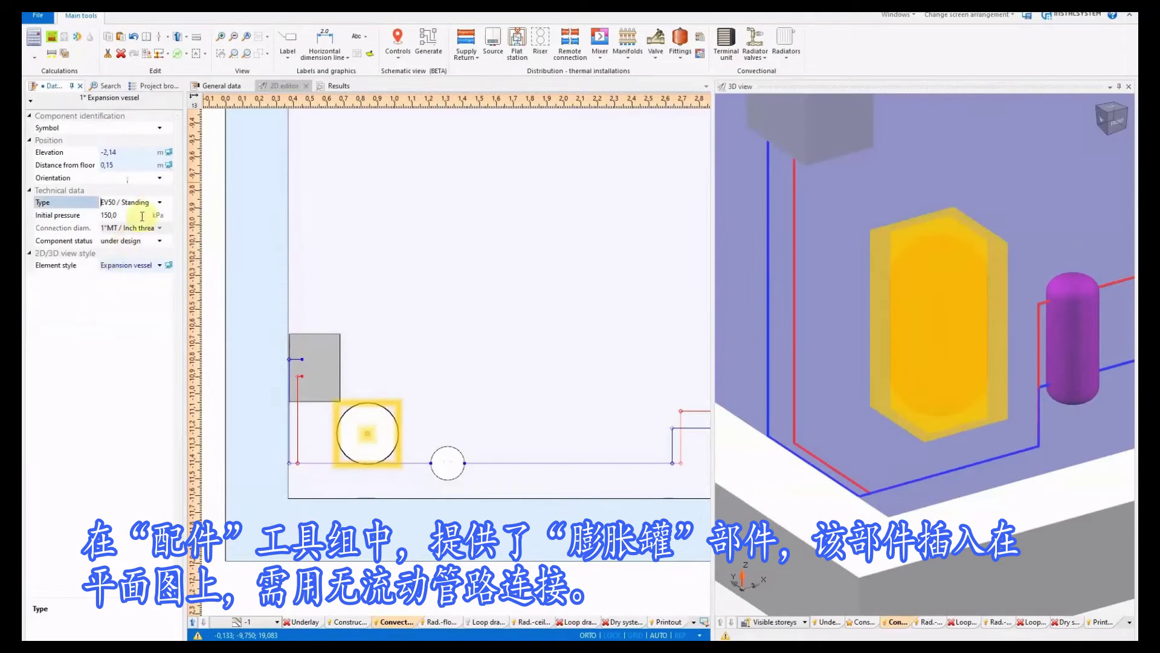
{"action": "left_click", "coordinate": [160, 179]}
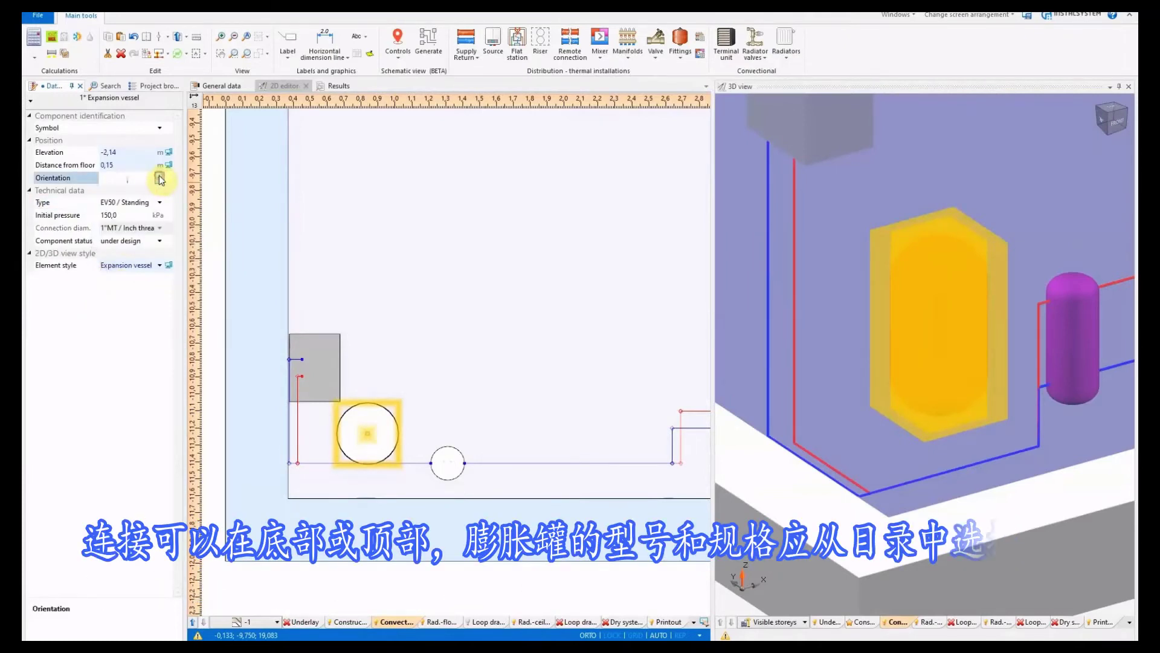
Draw a No medium flow pipe run from the expansion vessel's connection to the red supply pipe
{"action": "left_click", "coordinate": [478, 59]}
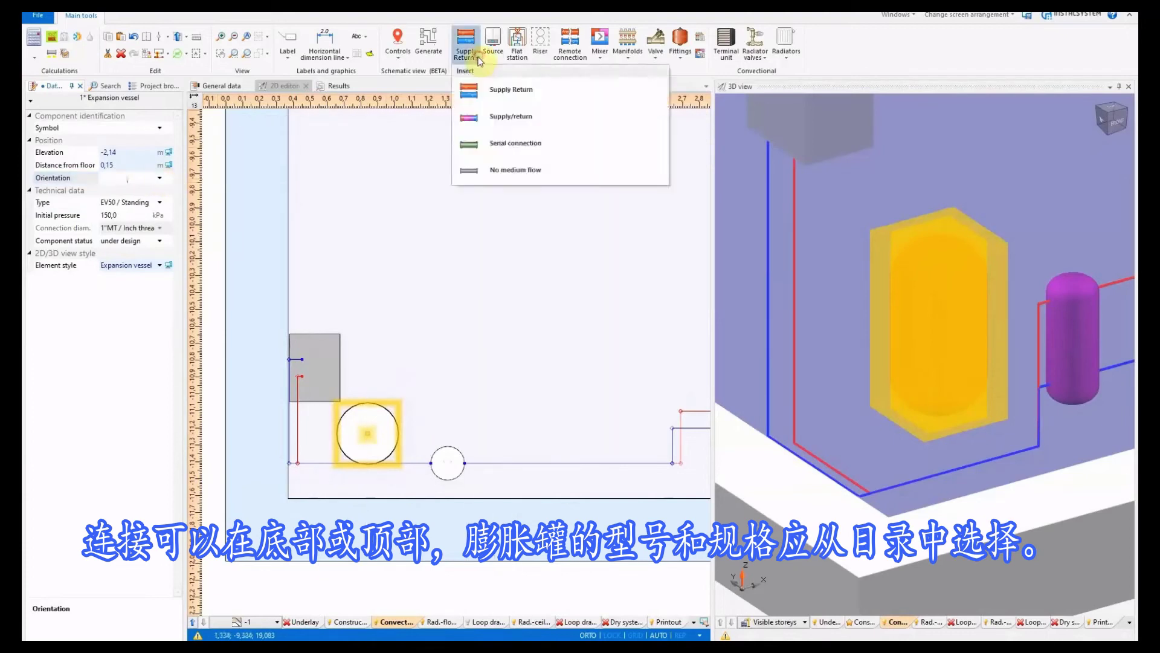
{"action": "left_click", "coordinate": [472, 172]}
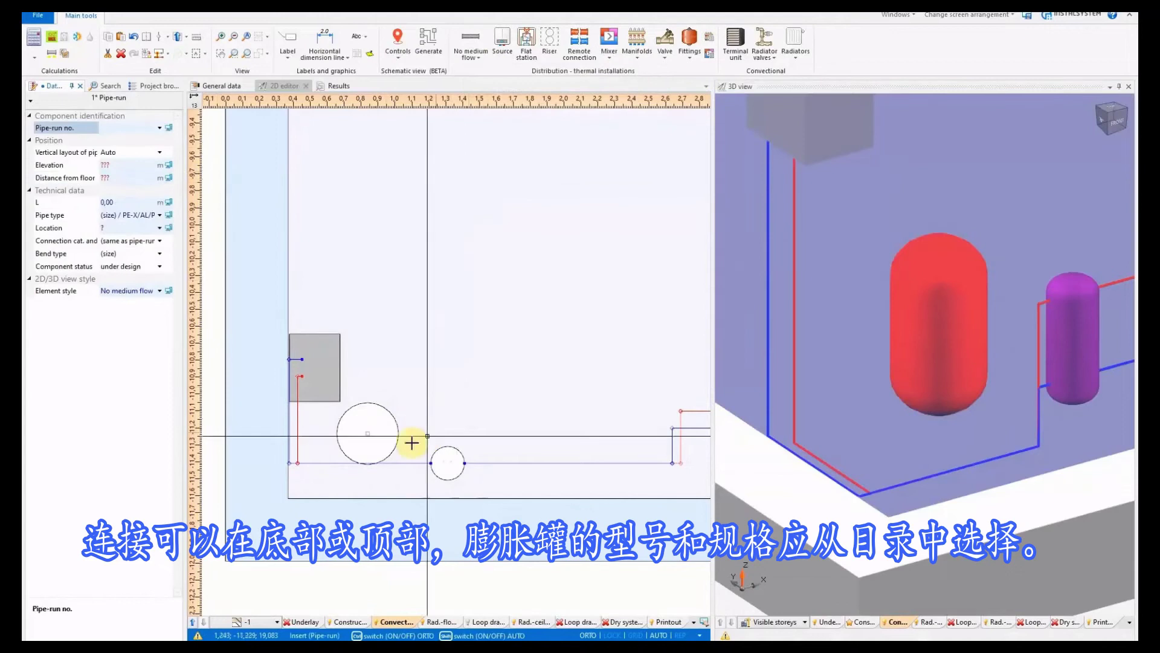
{"action": "left_click", "coordinate": [374, 435]}
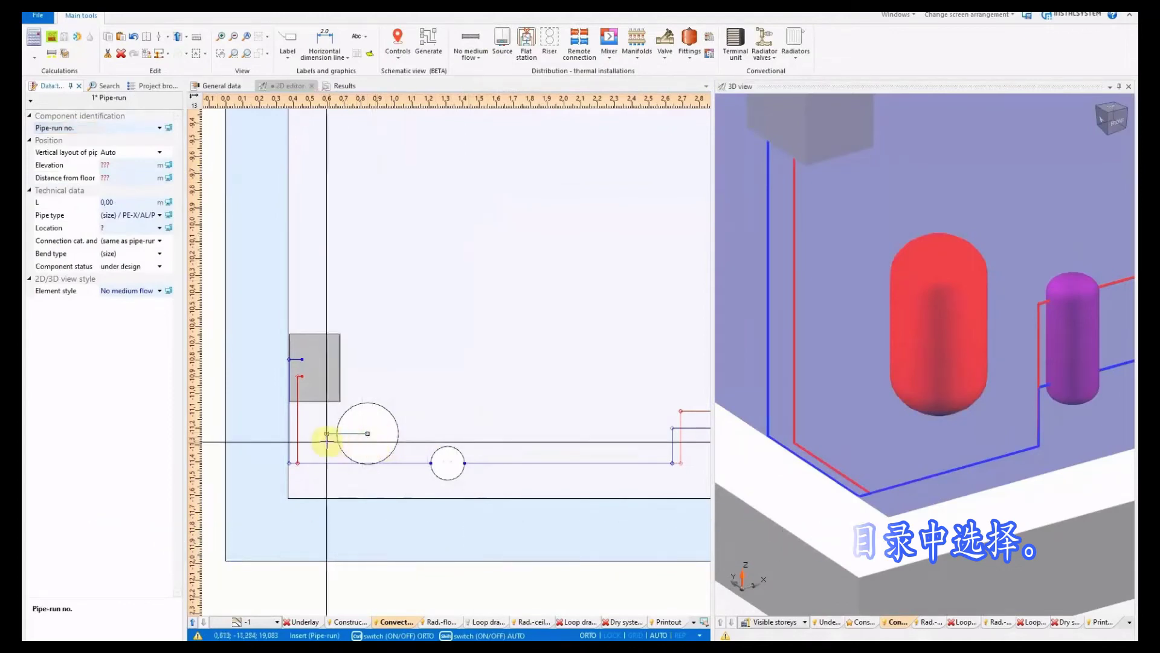
{"action": "left_click", "coordinate": [297, 433]}
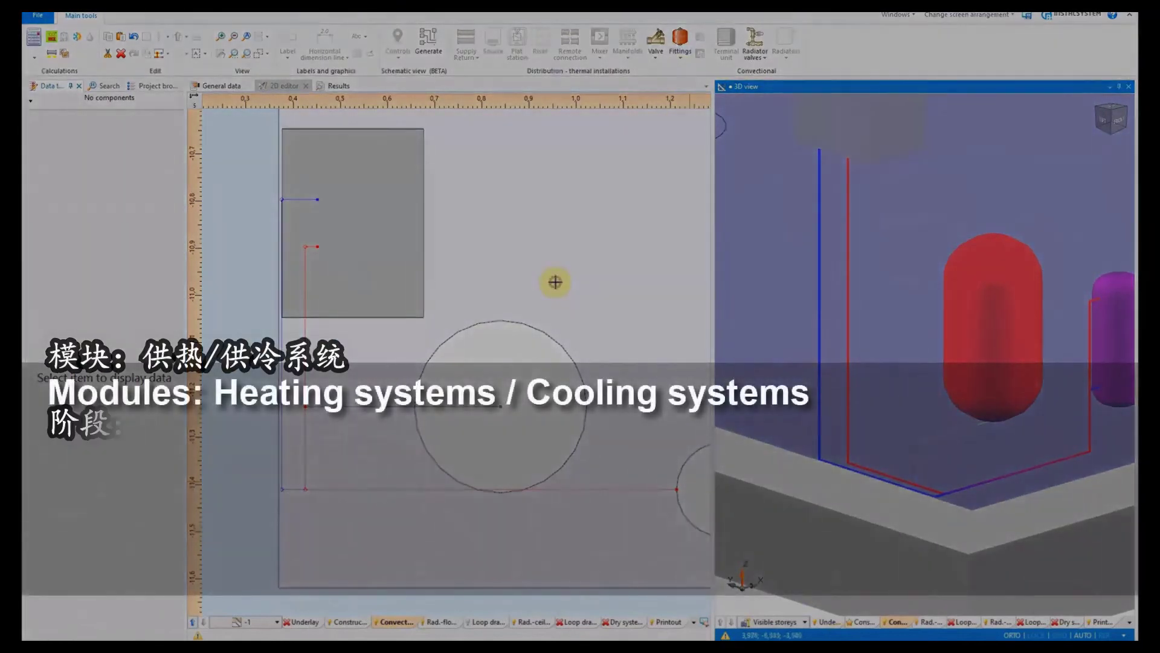
{"action": "left_click", "coordinate": [552, 280]}
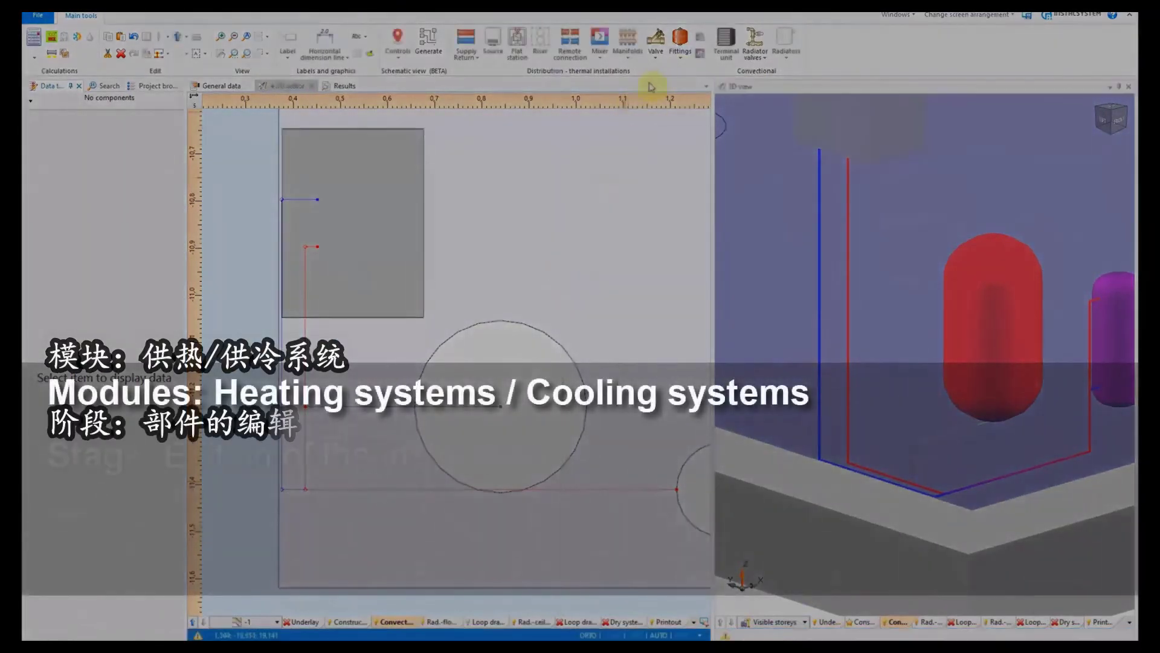
Add a thermometer and a 90°-rotated pressure gauge on the red riser pipe in 3D
{"action": "left_click", "coordinate": [678, 48]}
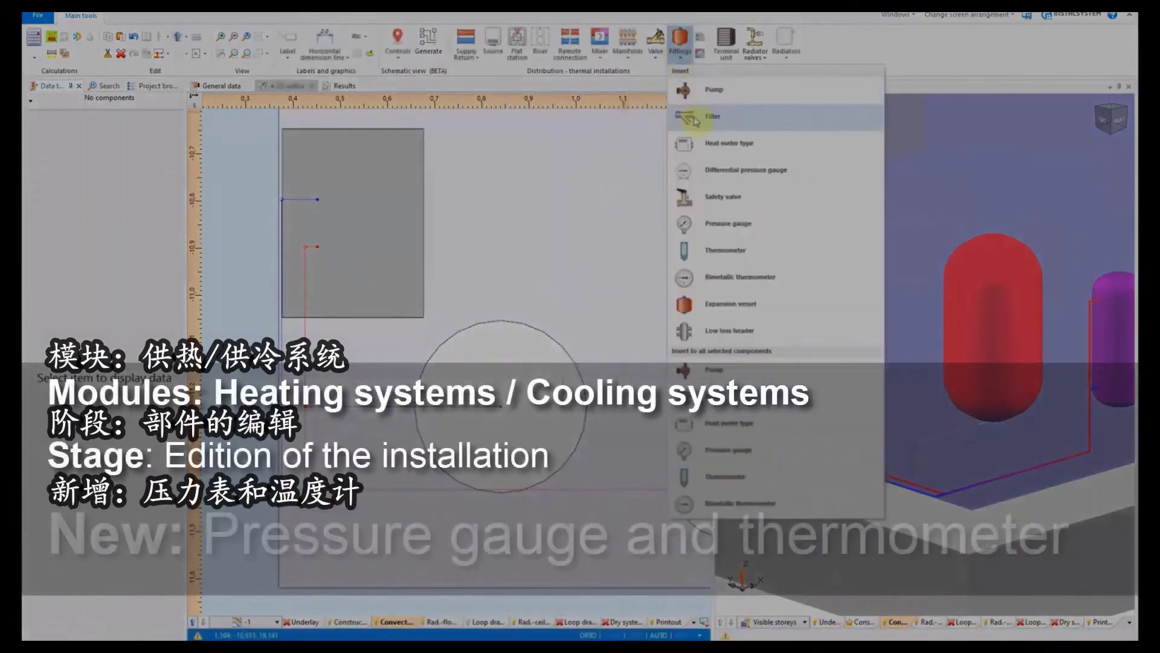
{"action": "left_click", "coordinate": [697, 248]}
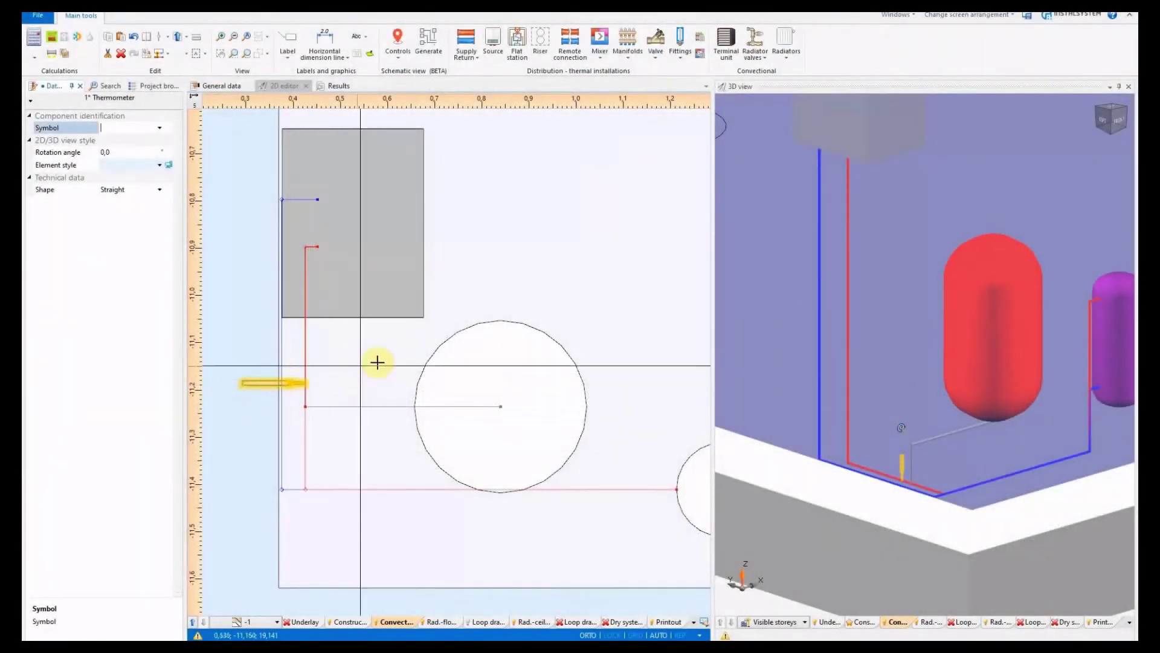
{"action": "left_click", "coordinate": [906, 188]}
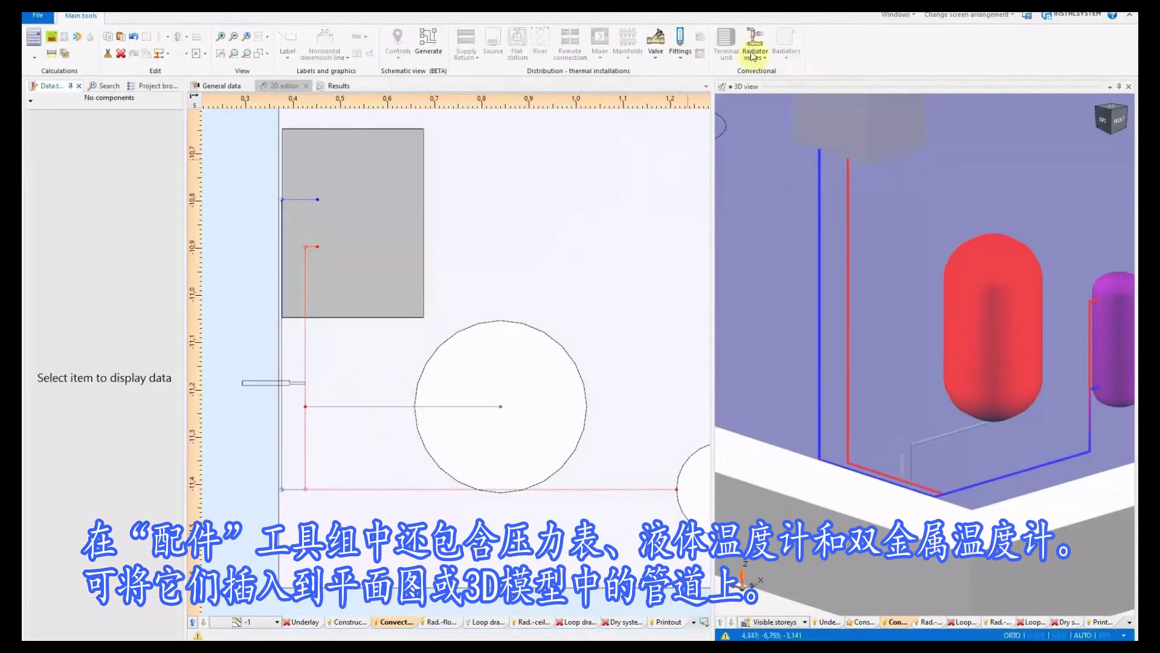
{"action": "left_click", "coordinate": [682, 59]}
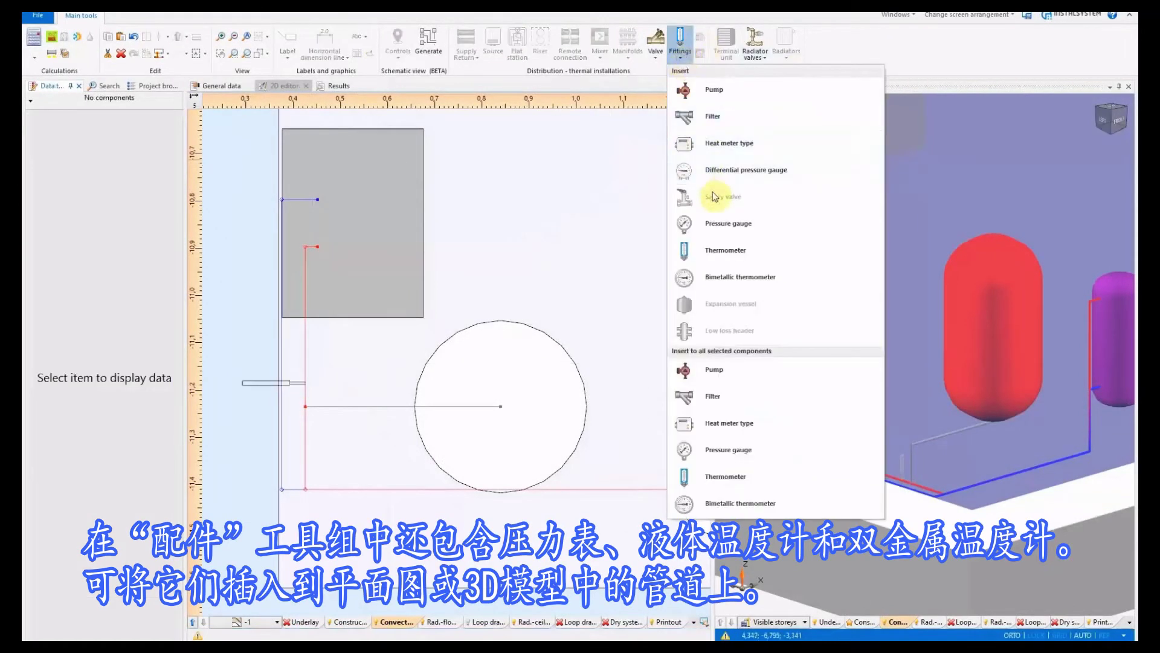
{"action": "left_click", "coordinate": [686, 226]}
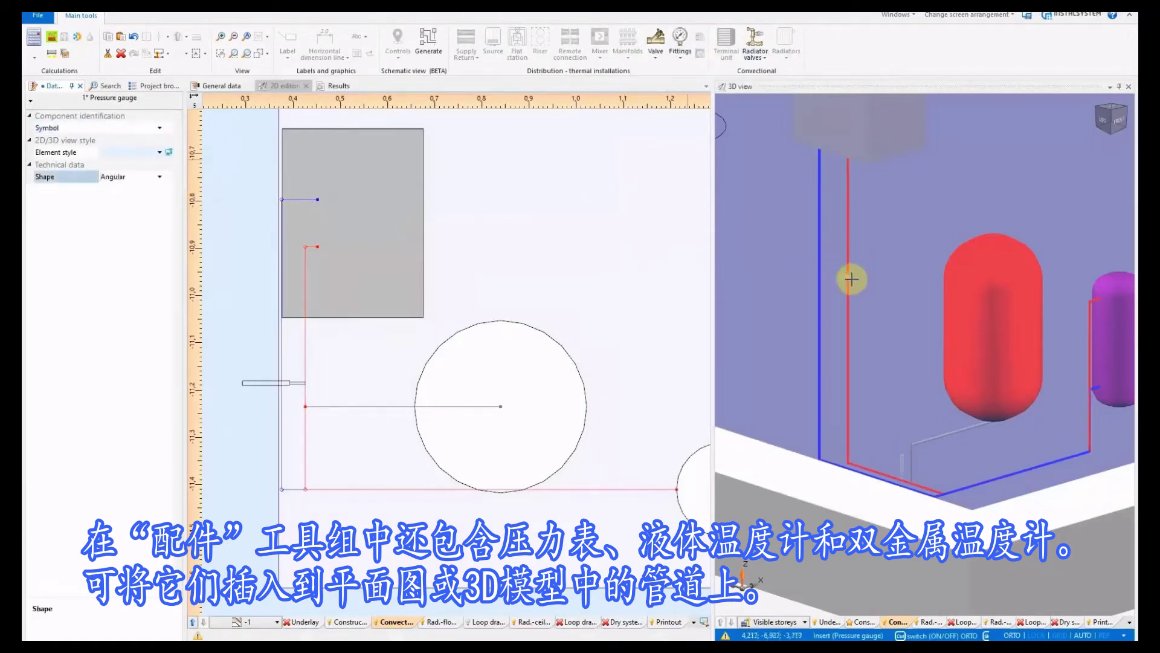
{"action": "scroll", "coordinate": [851, 278], "scroll_direction": "up", "scroll_amount": 5}
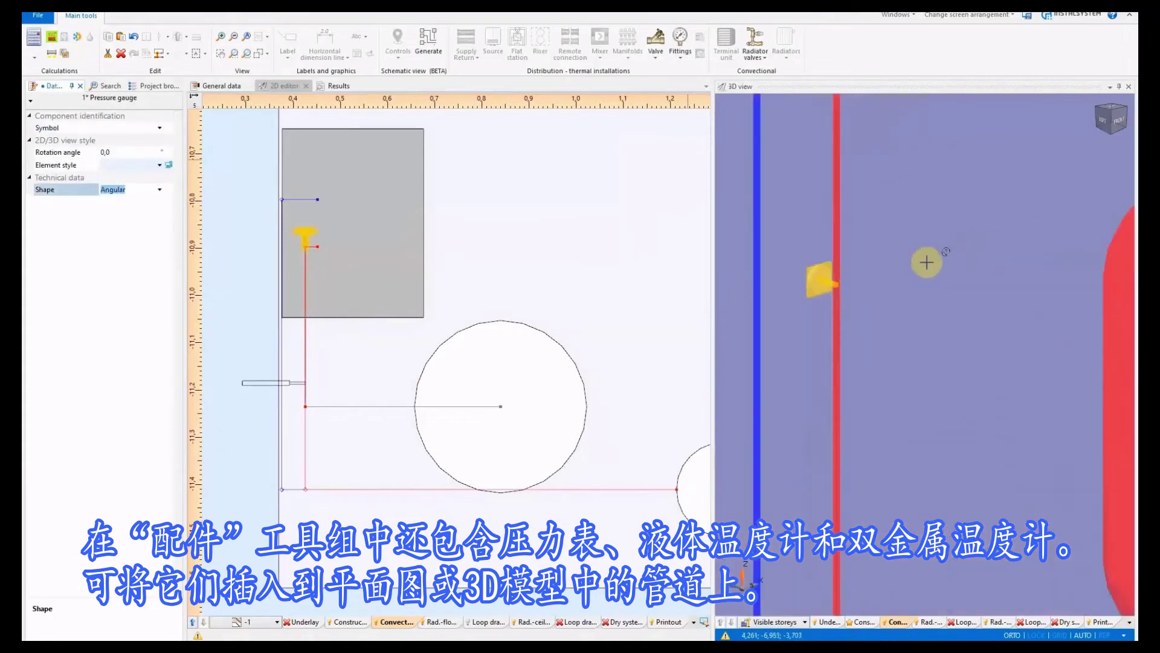
{"action": "left_click", "coordinate": [959, 324]}
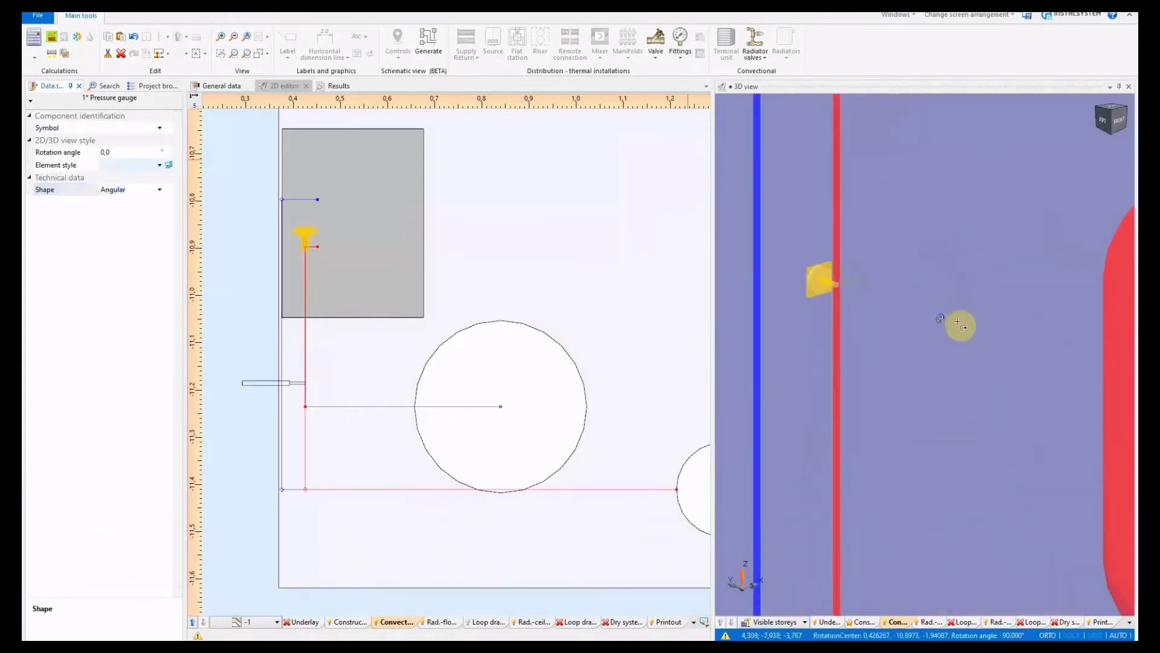
{"action": "left_click", "coordinate": [746, 290]}
{"action": "scroll", "coordinate": [744, 241], "scroll_direction": "down", "scroll_amount": 3}
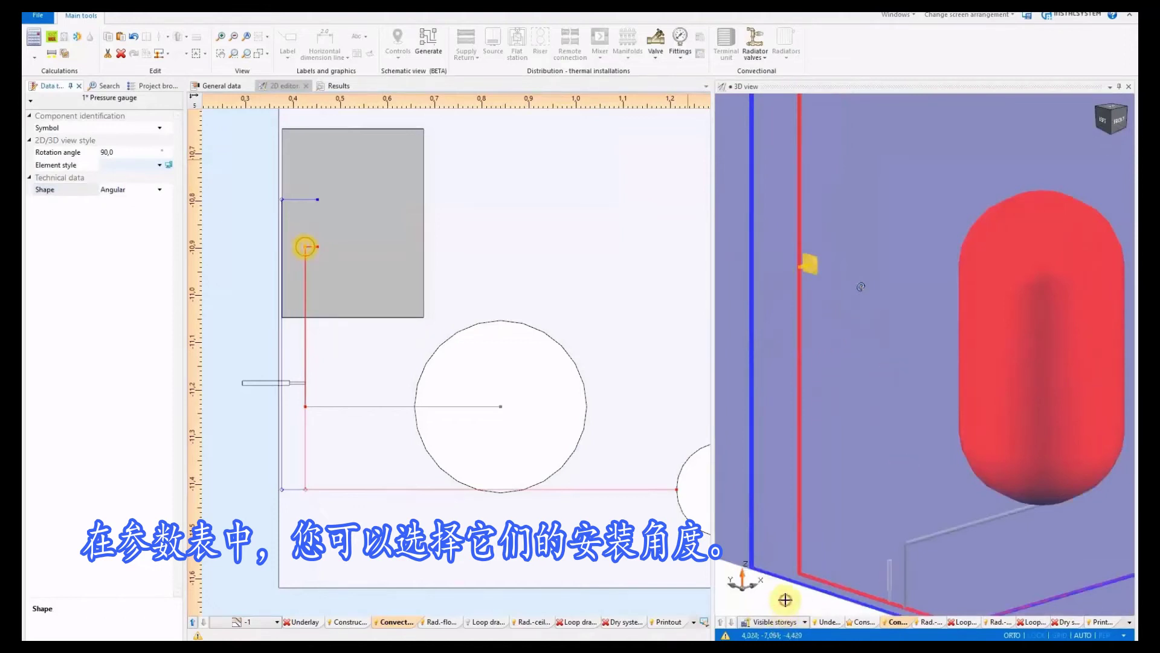
{"action": "left_click", "coordinate": [785, 600]}
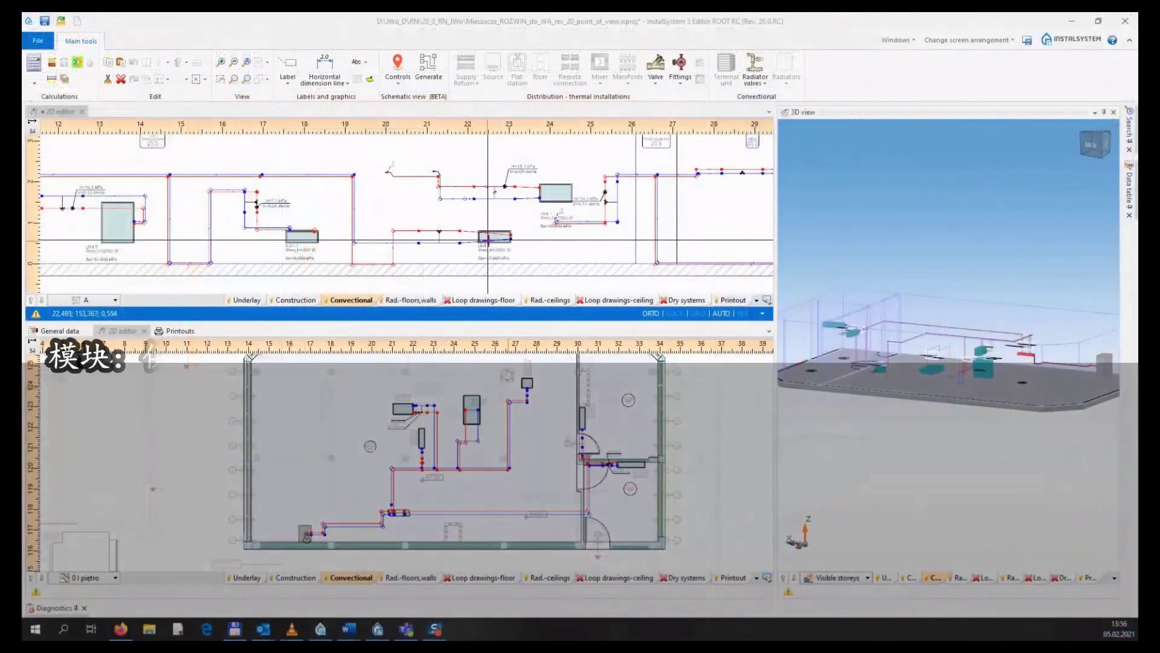
Select a unit in the floor plan and generate the schematic view
{"action": "scroll", "coordinate": [488, 240], "scroll_direction": "up", "scroll_amount": 5}
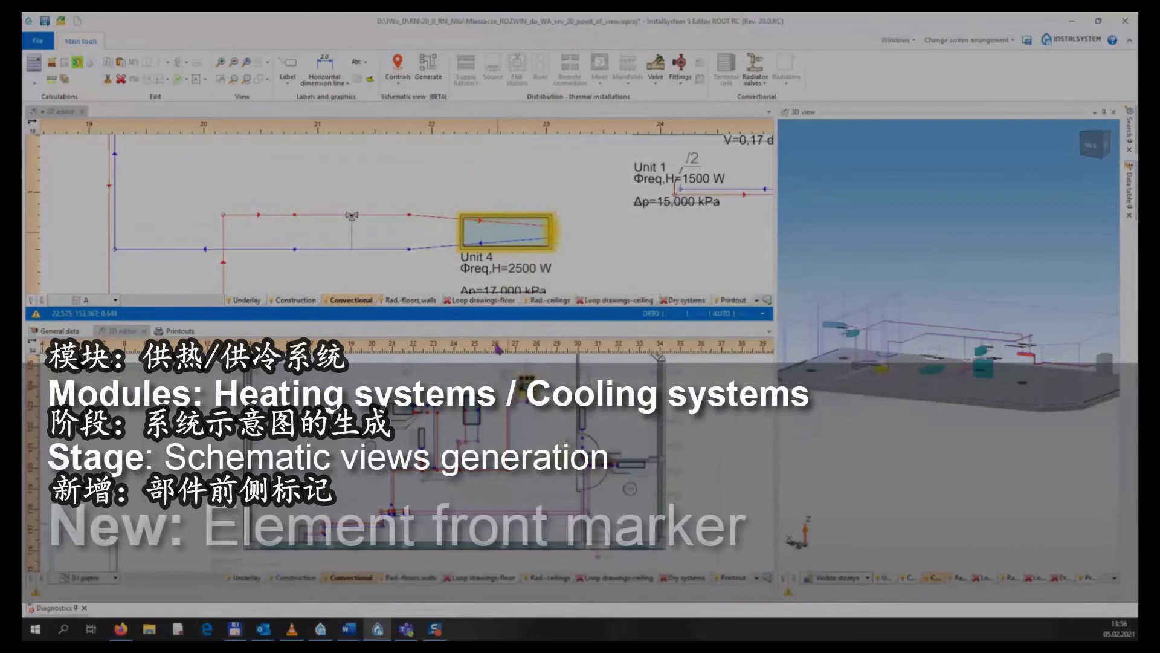
{"action": "scroll", "coordinate": [560, 503], "scroll_direction": "up", "scroll_amount": 5}
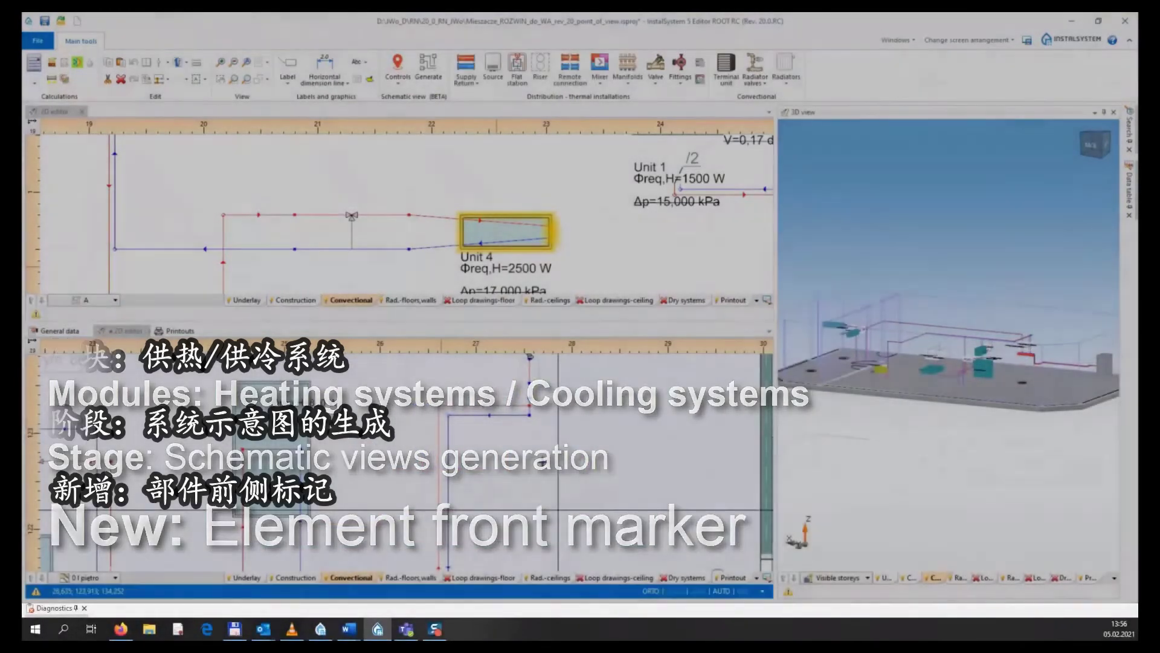
{"action": "left_click", "coordinate": [525, 495]}
{"action": "scroll", "coordinate": [503, 490], "scroll_direction": "up", "scroll_amount": 1}
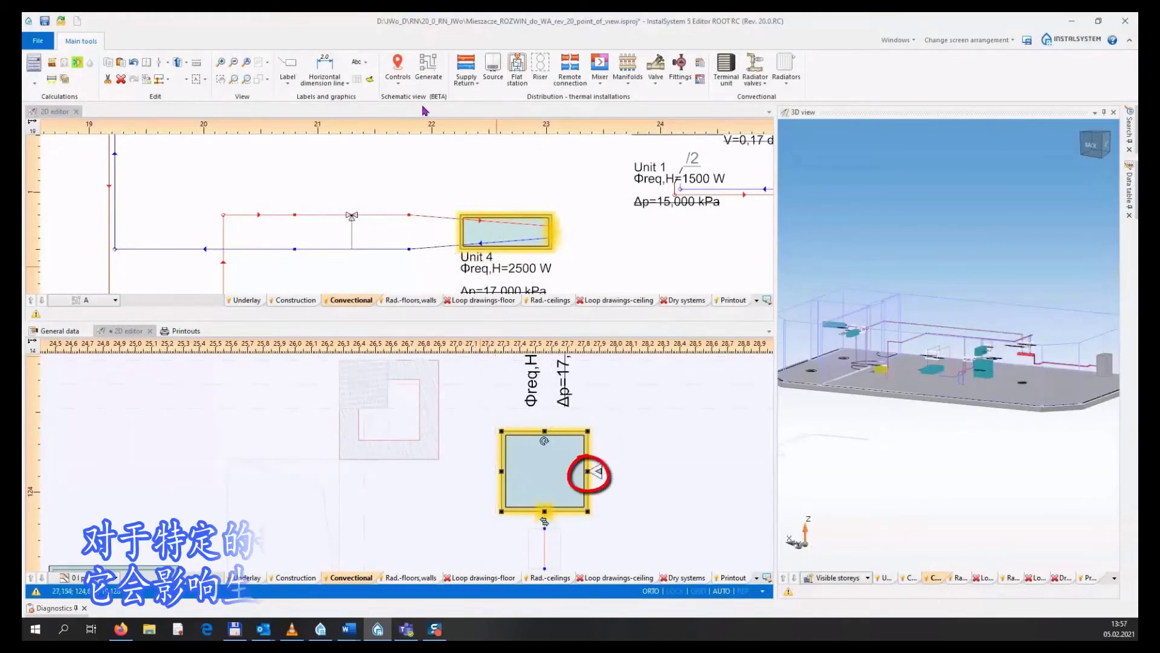
{"action": "left_click", "coordinate": [428, 65]}
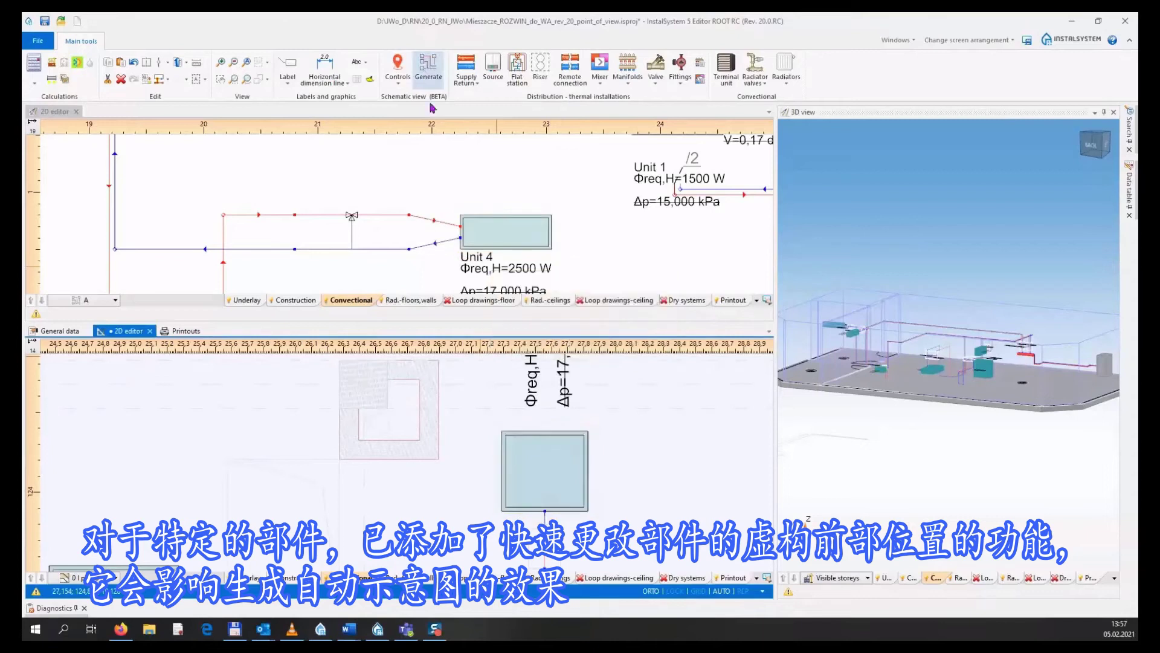
{"action": "scroll", "coordinate": [487, 225], "scroll_direction": "down", "scroll_amount": 5}
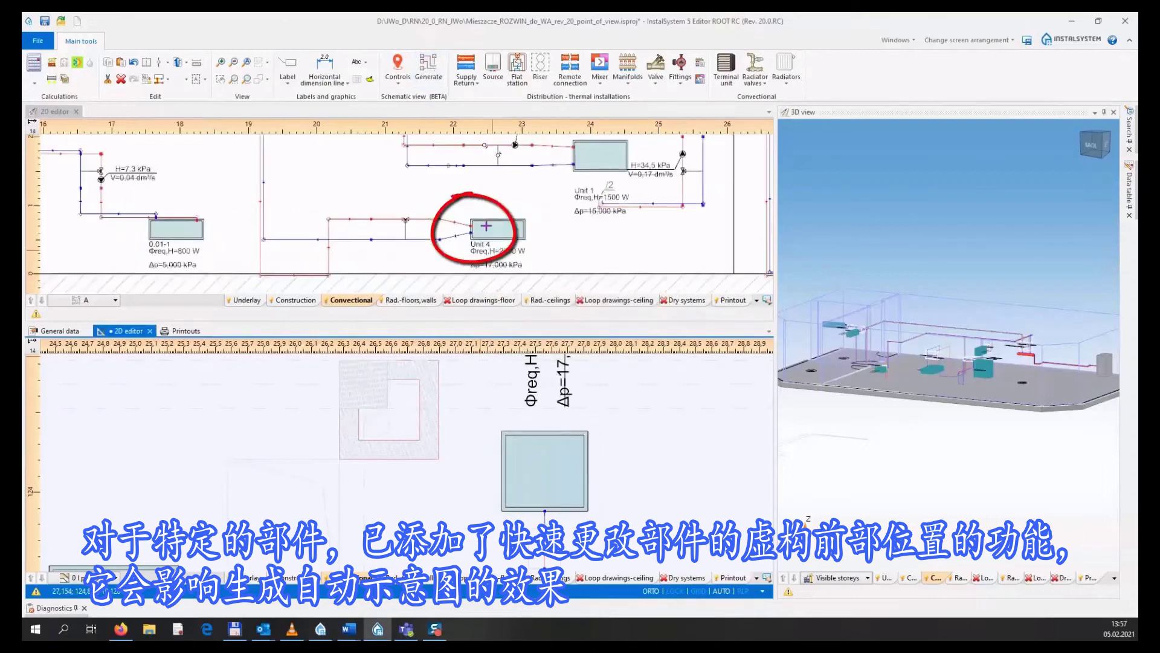
{"action": "scroll", "coordinate": [181, 257], "scroll_direction": "up", "scroll_amount": 3}
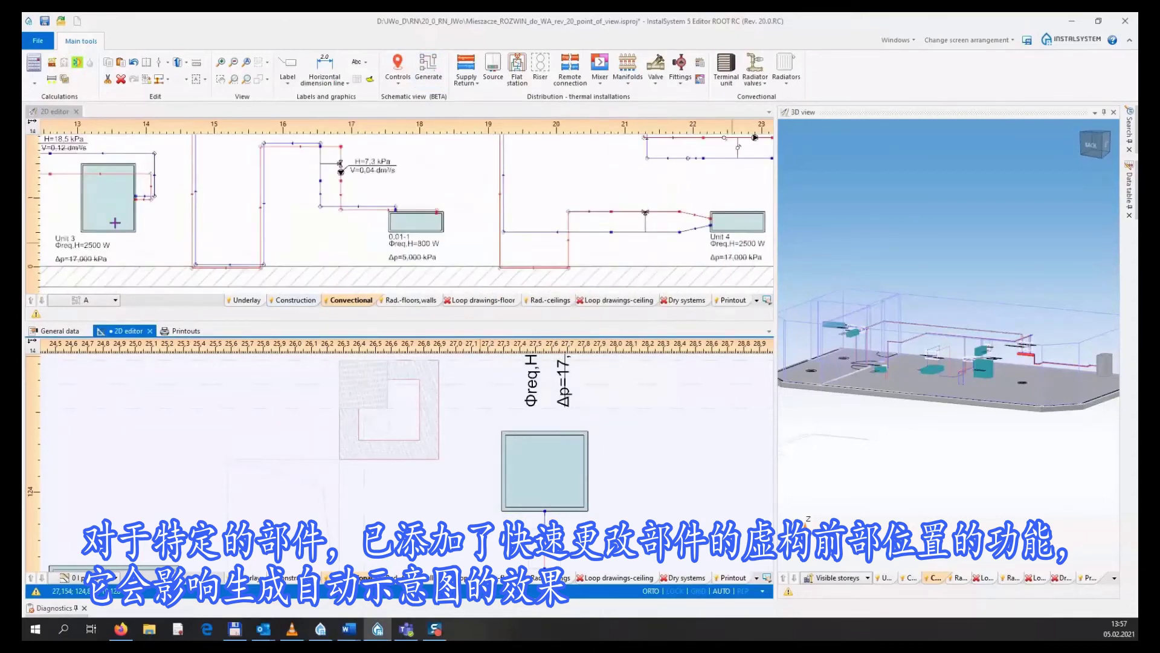
Flip Unit 3's front marker to its top edge and regenerate the schematic
{"action": "left_click", "coordinate": [247, 317]}
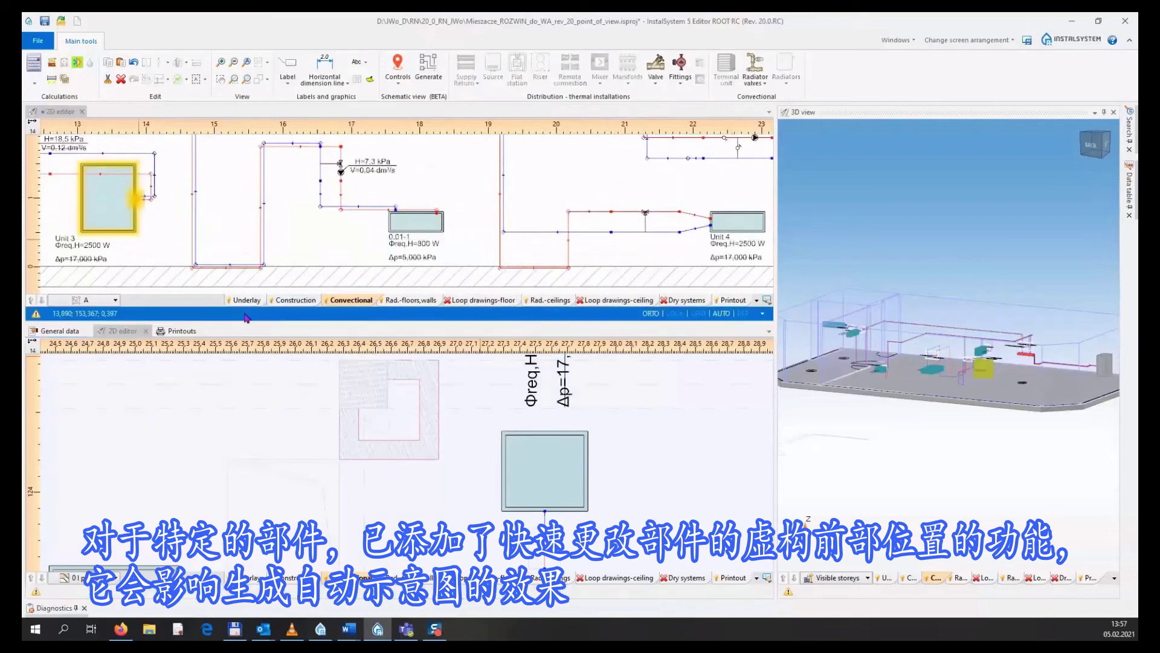
{"action": "scroll", "coordinate": [203, 436], "scroll_direction": "down", "scroll_amount": 6}
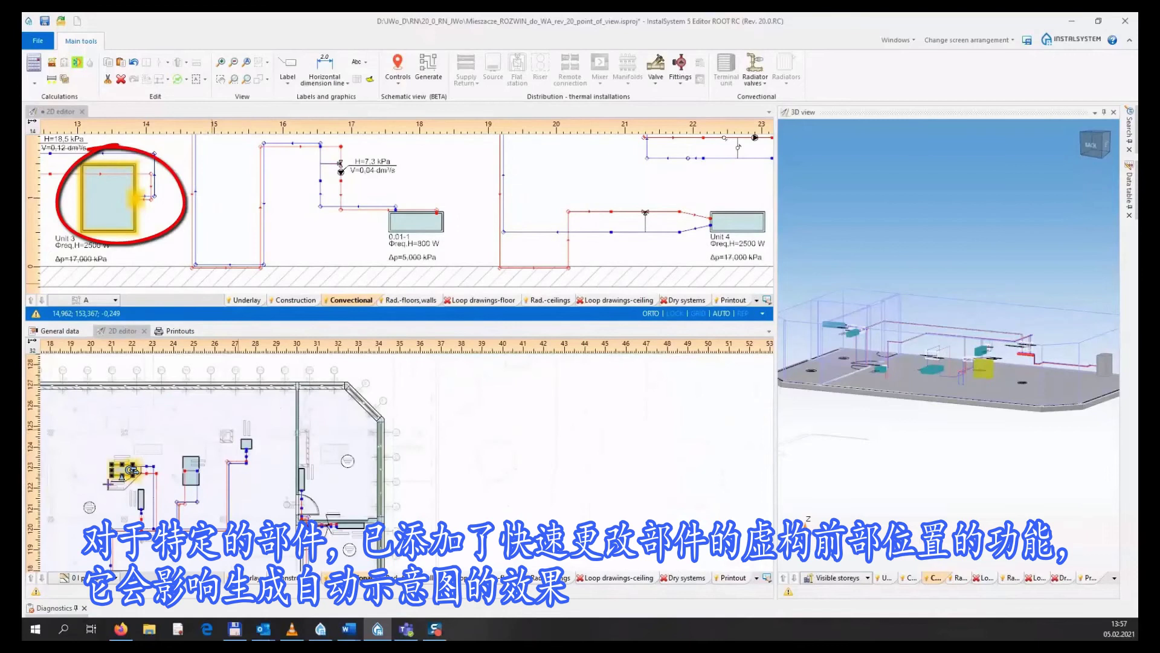
{"action": "left_click", "coordinate": [129, 470]}
{"action": "scroll", "coordinate": [130, 469], "scroll_direction": "up", "scroll_amount": 5}
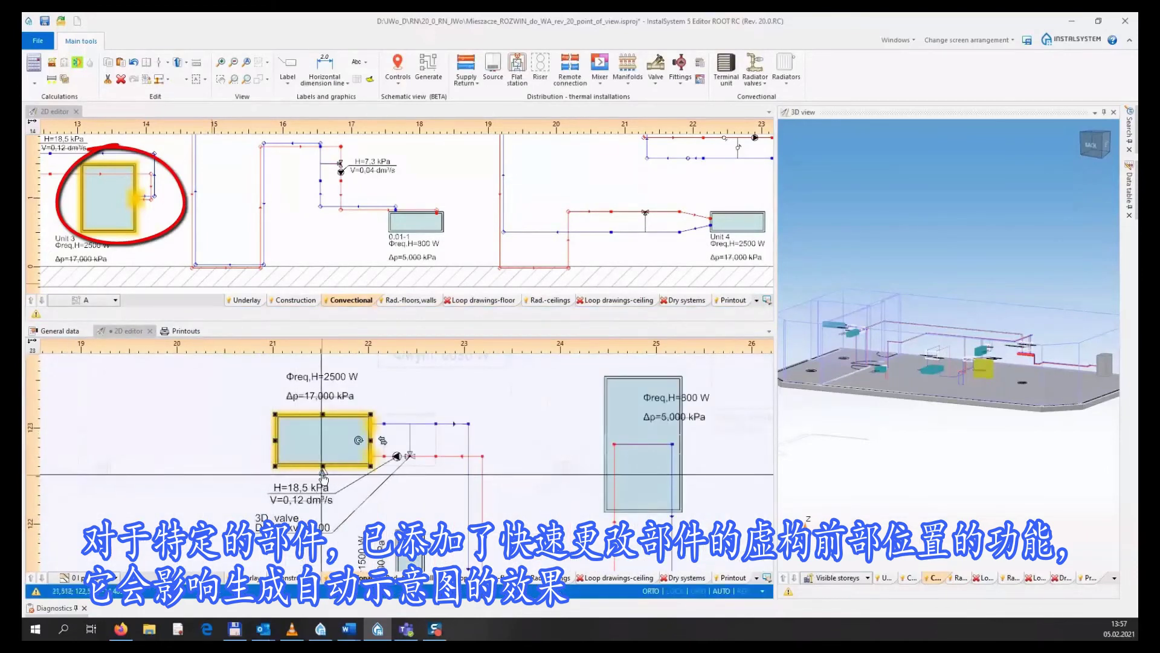
{"action": "left_click", "coordinate": [323, 474]}
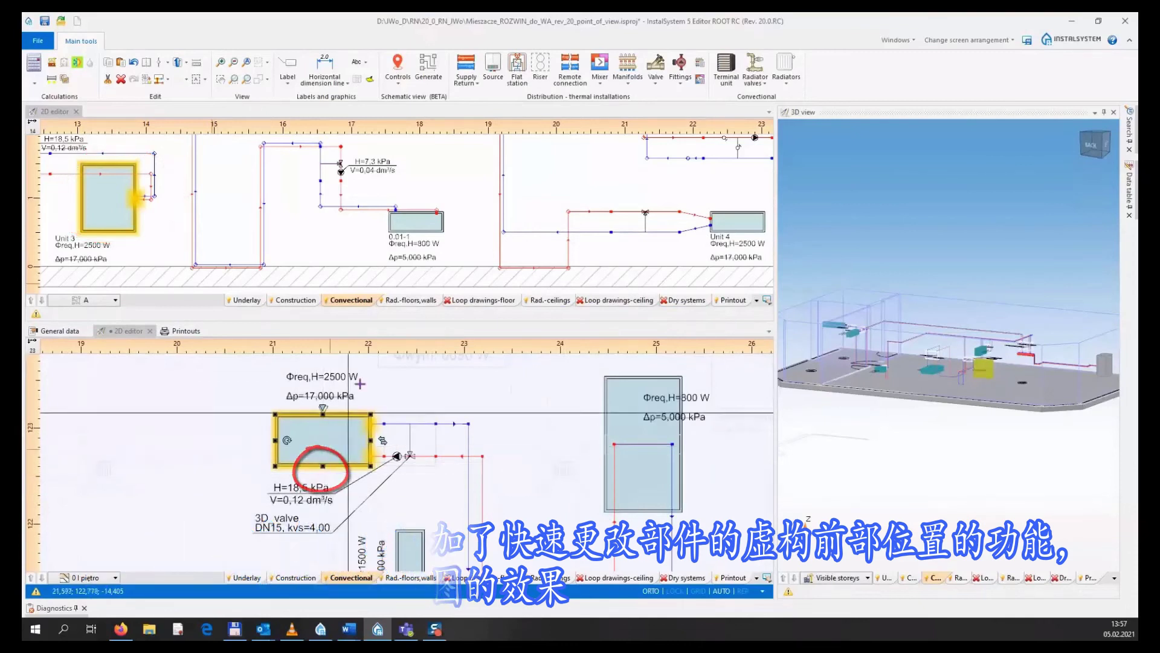
{"action": "left_click", "coordinate": [426, 73]}
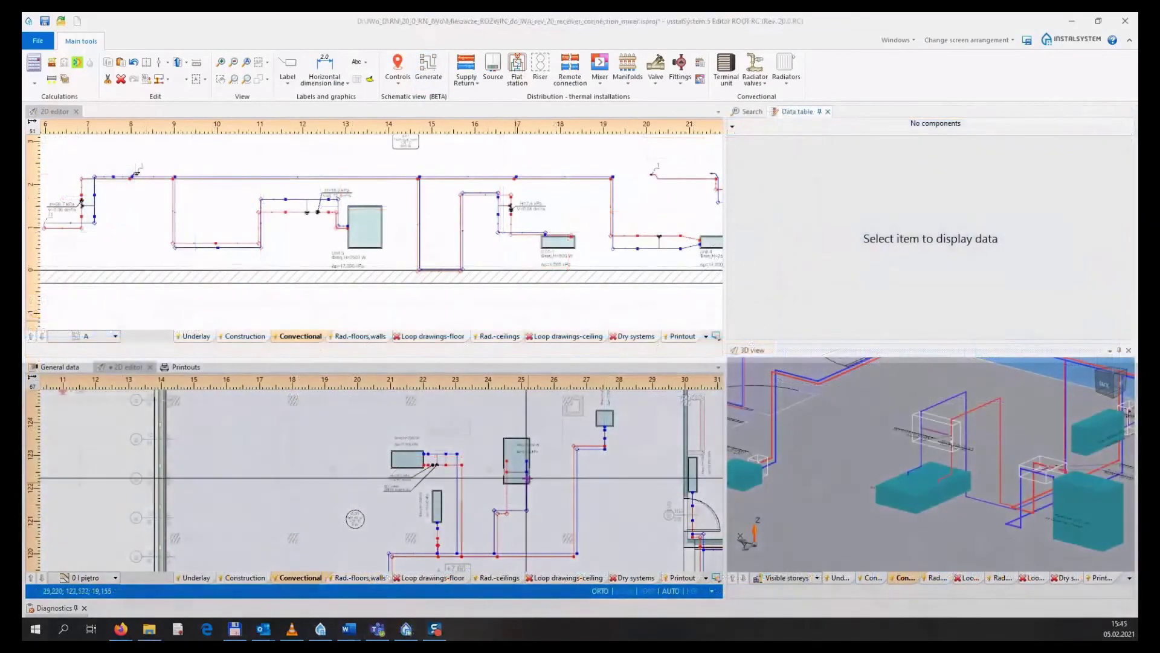
Set the mixer/pump unit's Orientation to the fourth variant in the Data table
{"action": "scroll", "coordinate": [527, 477], "scroll_direction": "up", "scroll_amount": 5}
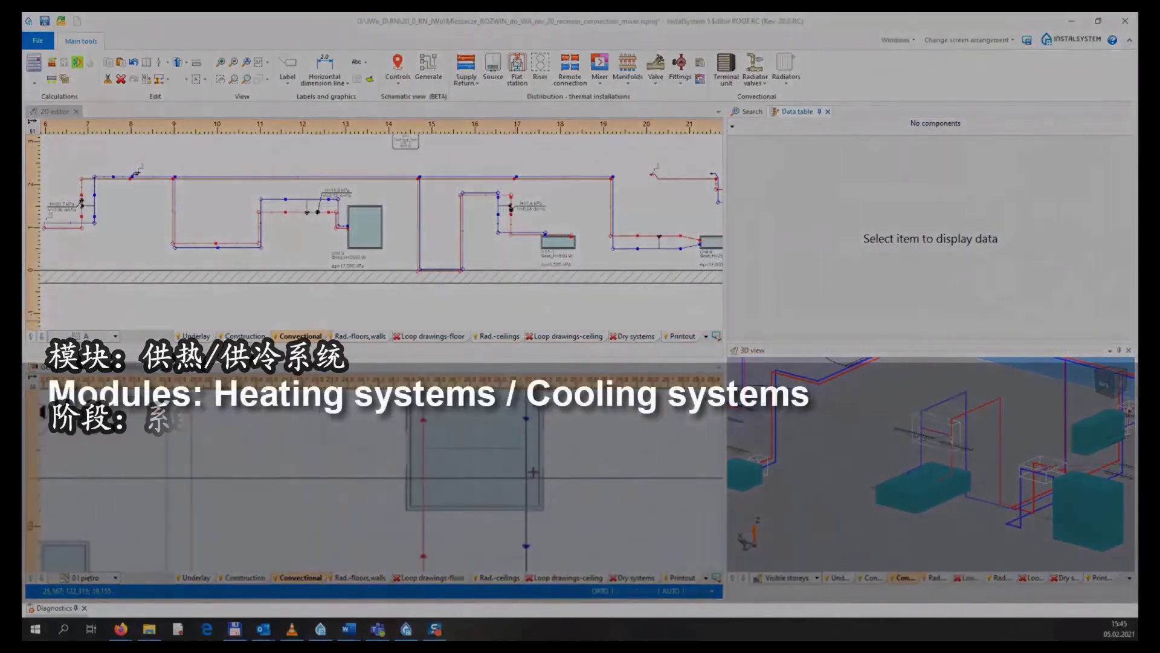
{"action": "scroll", "coordinate": [533, 472], "scroll_direction": "up", "scroll_amount": 2}
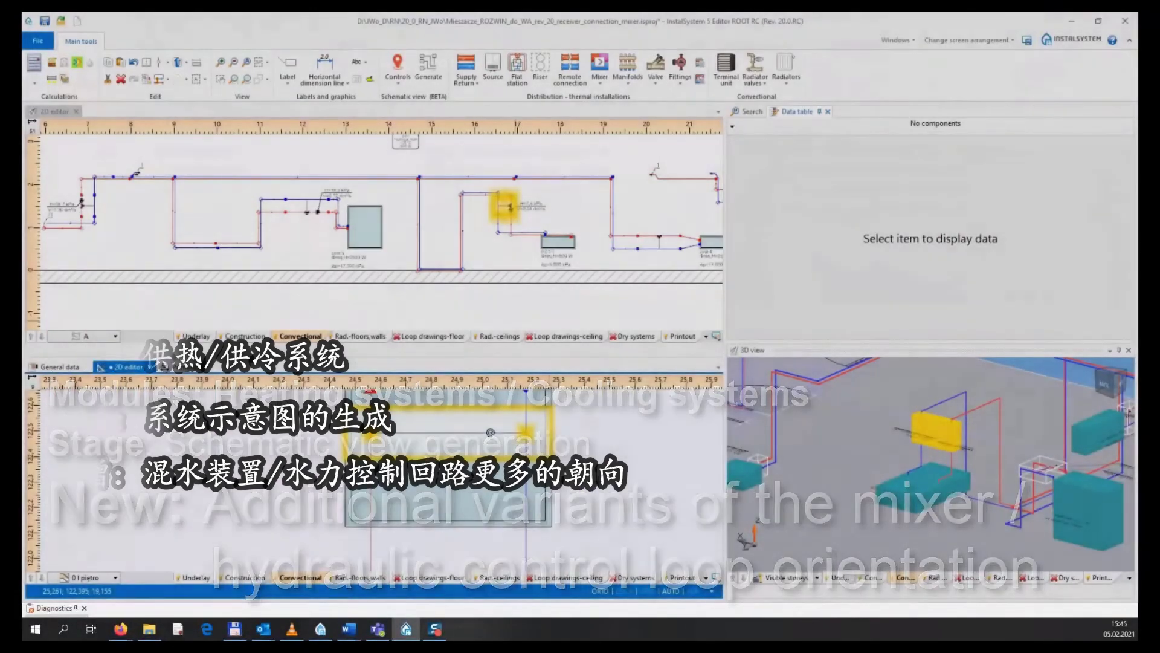
{"action": "left_click", "coordinate": [490, 432]}
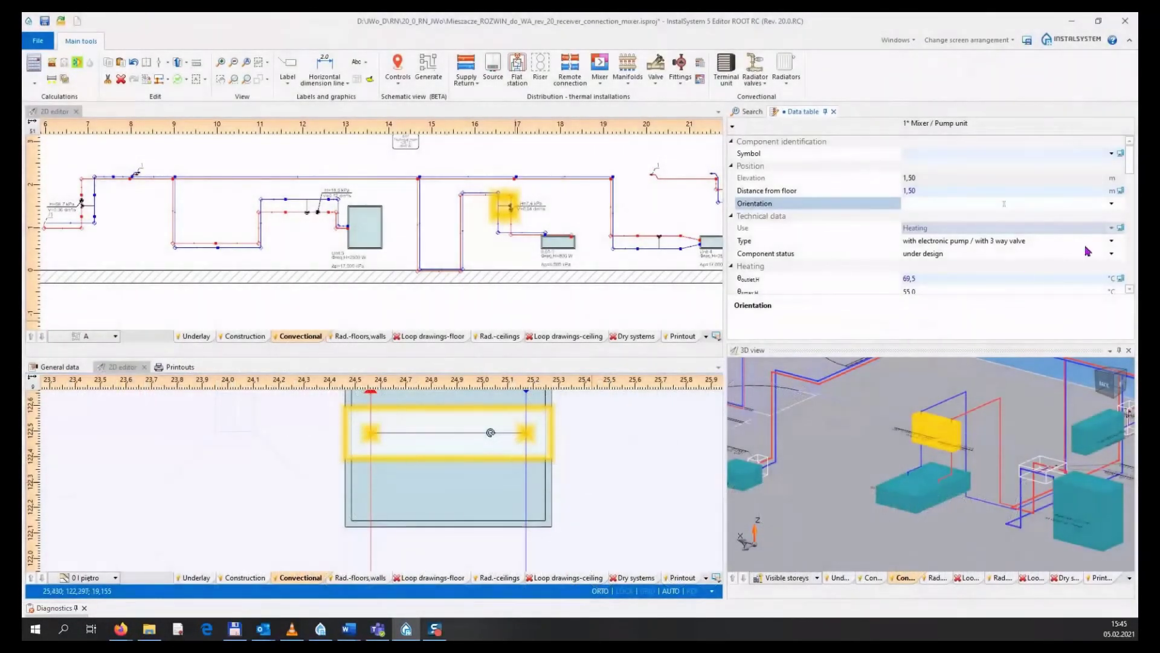
{"action": "left_click", "coordinate": [1112, 203]}
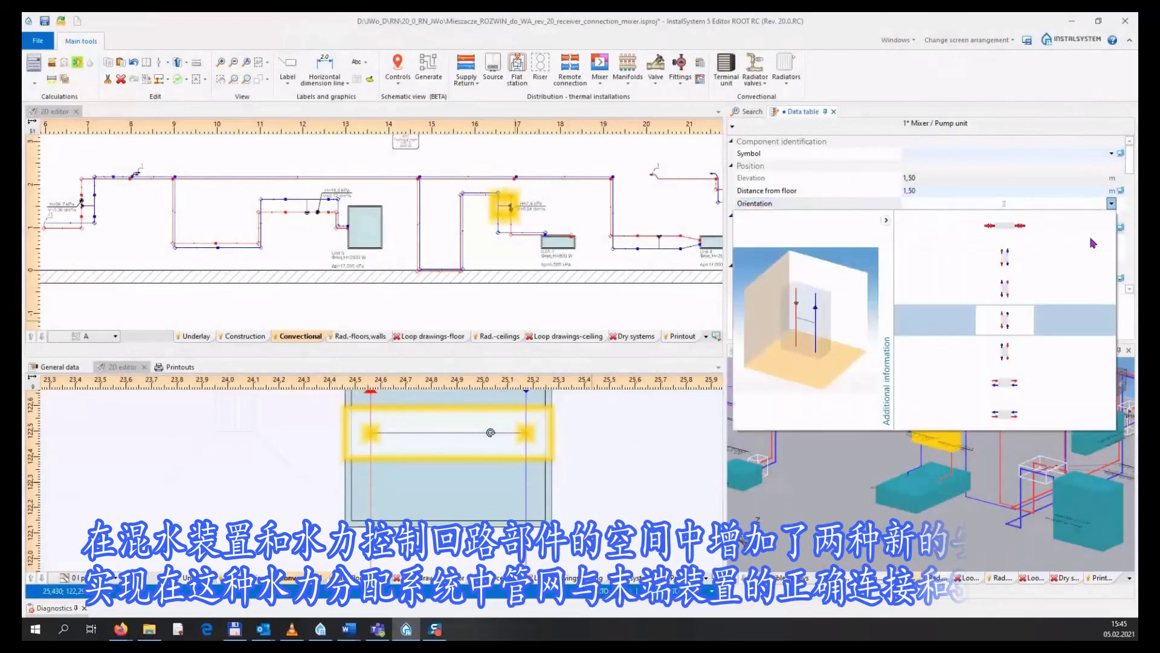
{"action": "left_click", "coordinate": [1030, 328]}
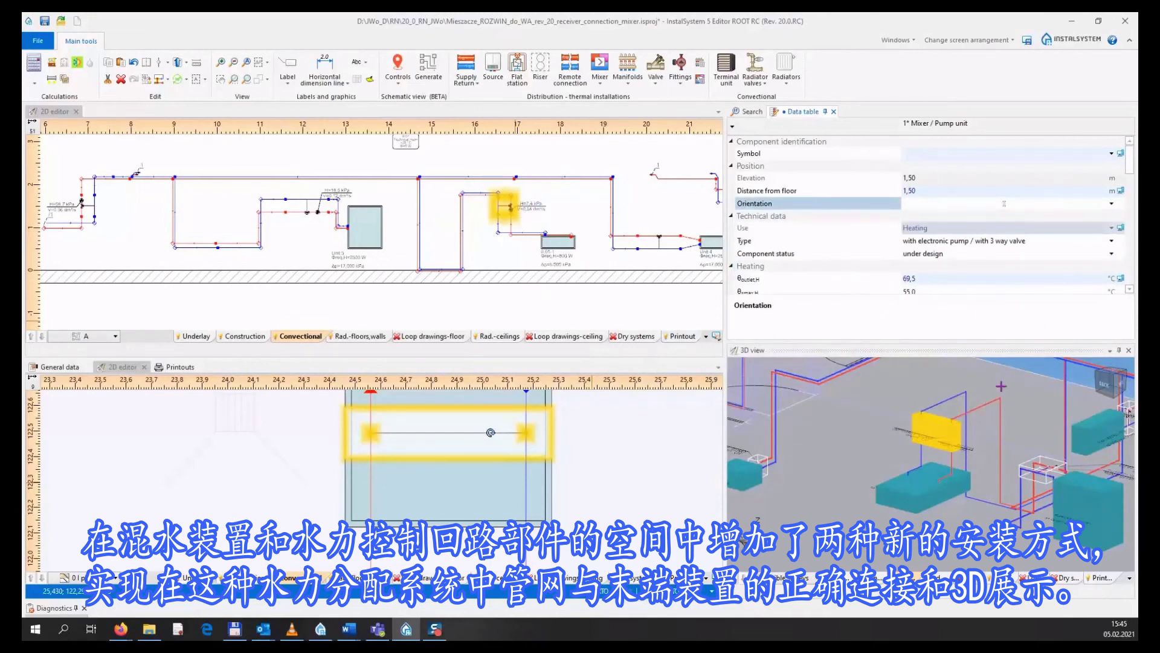
{"action": "key", "text": "Escape"}
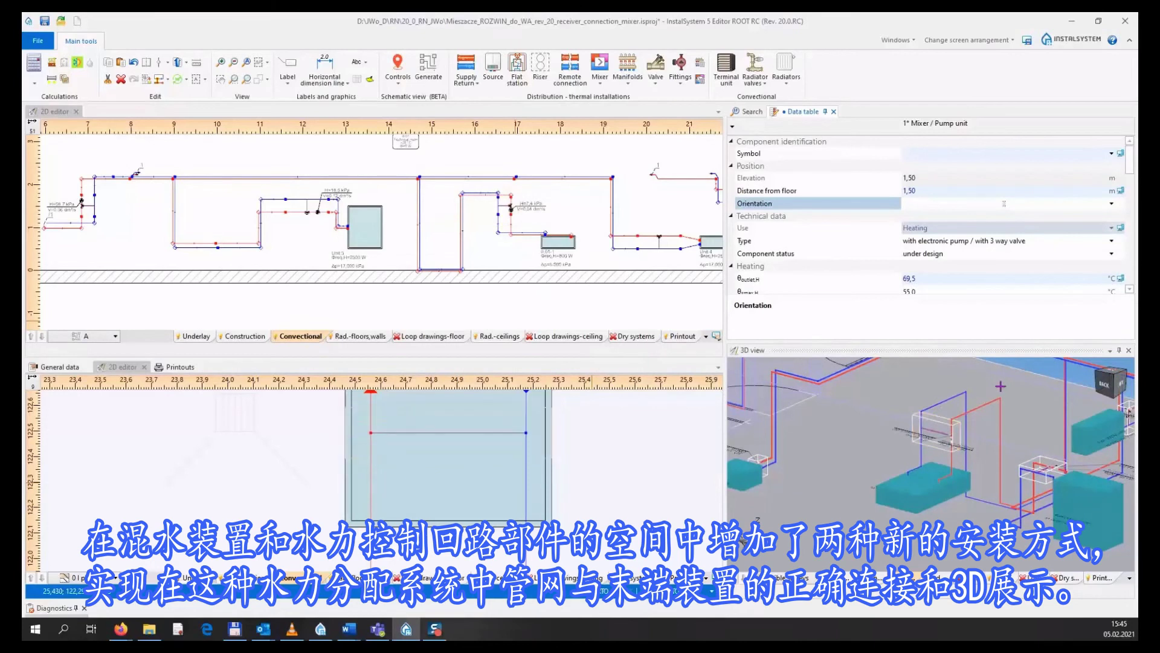
{"action": "scroll", "coordinate": [972, 425], "scroll_direction": "up", "scroll_amount": 6}
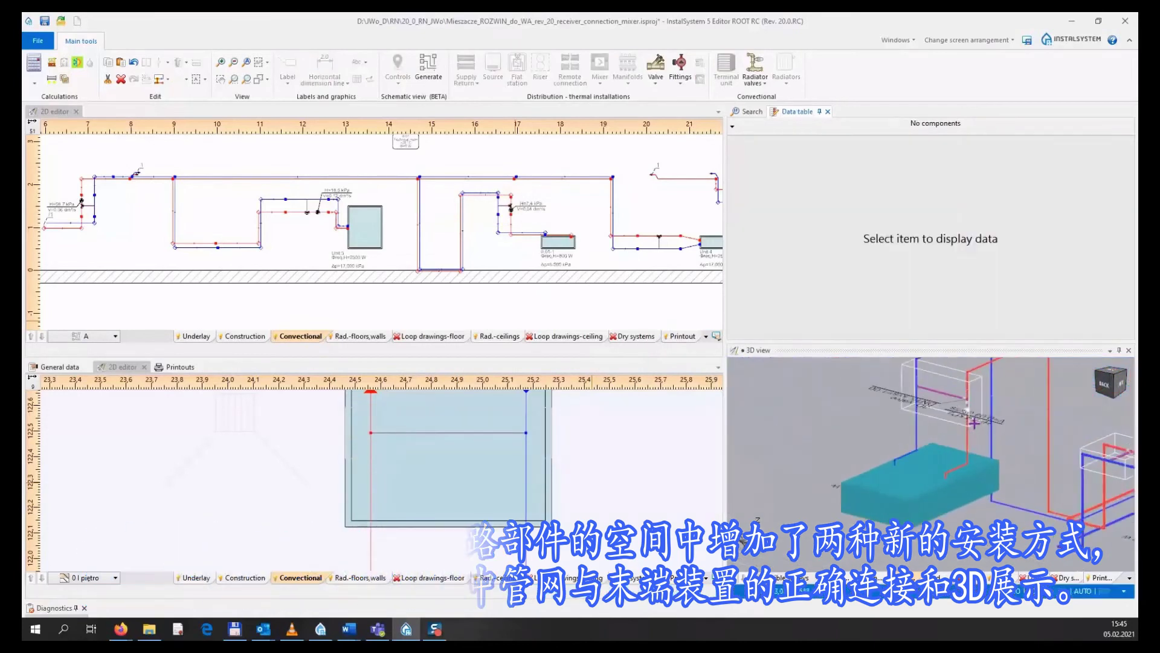
{"action": "scroll", "coordinate": [967, 404], "scroll_direction": "down", "scroll_amount": 5}
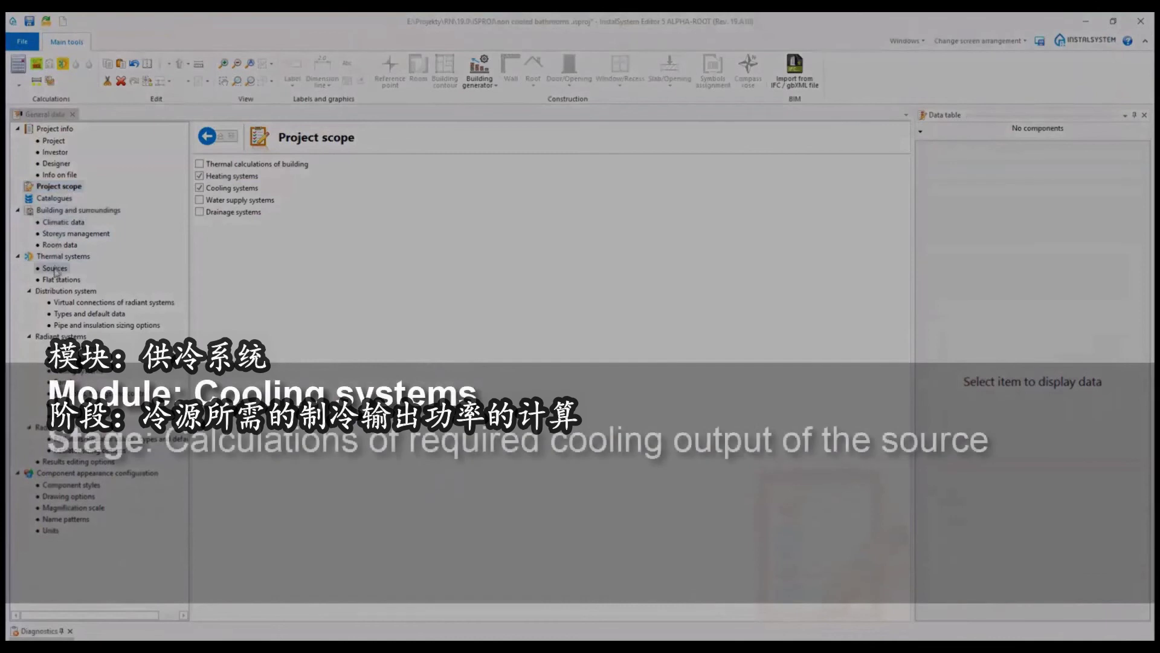
From the thermal sources page, switch the screen layout to two 2D editors
{"action": "left_click", "coordinate": [55, 268]}
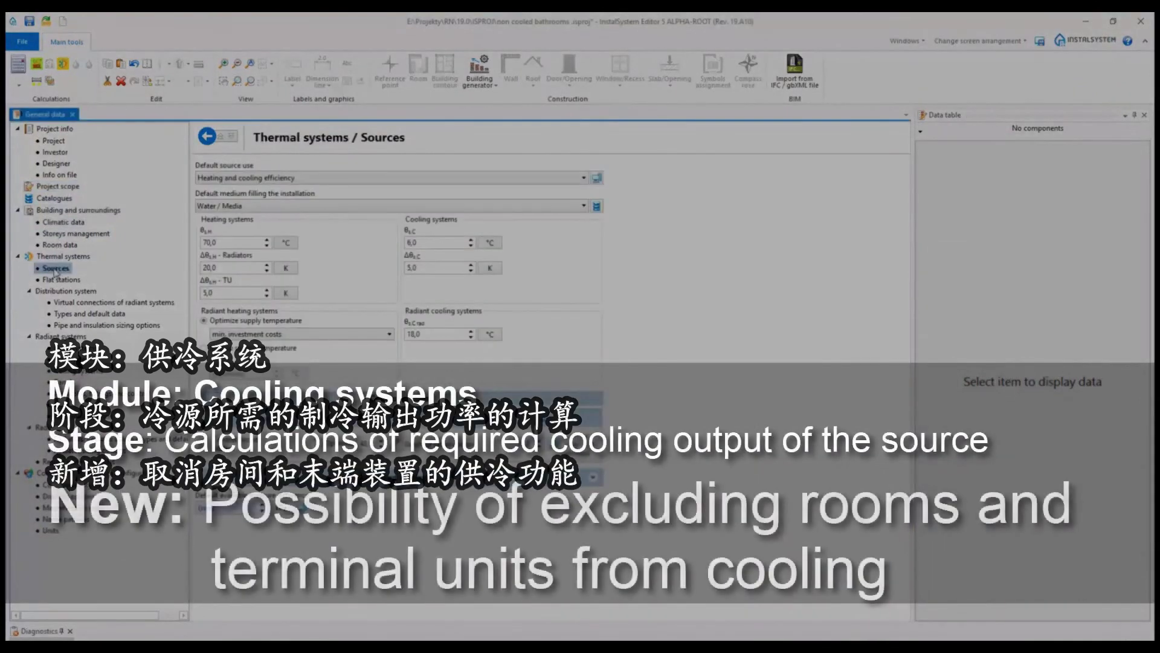
{"action": "left_click", "coordinate": [1022, 43]}
{"action": "left_click", "coordinate": [955, 134]}
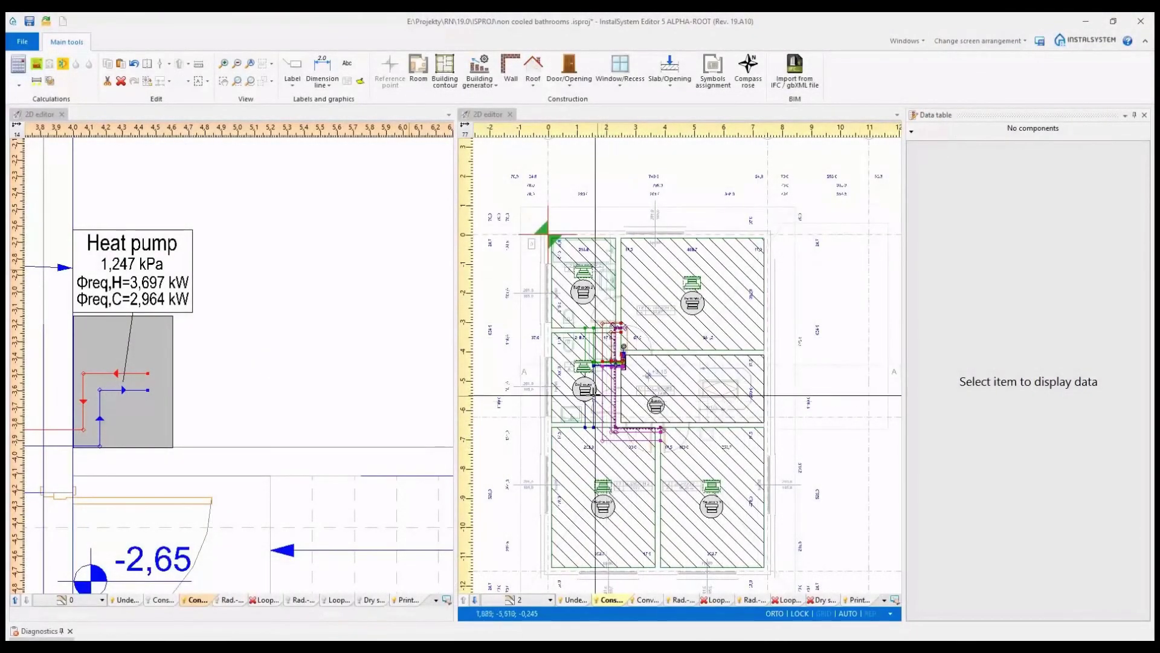
{"action": "scroll", "coordinate": [595, 396], "scroll_direction": "up", "scroll_amount": 5}
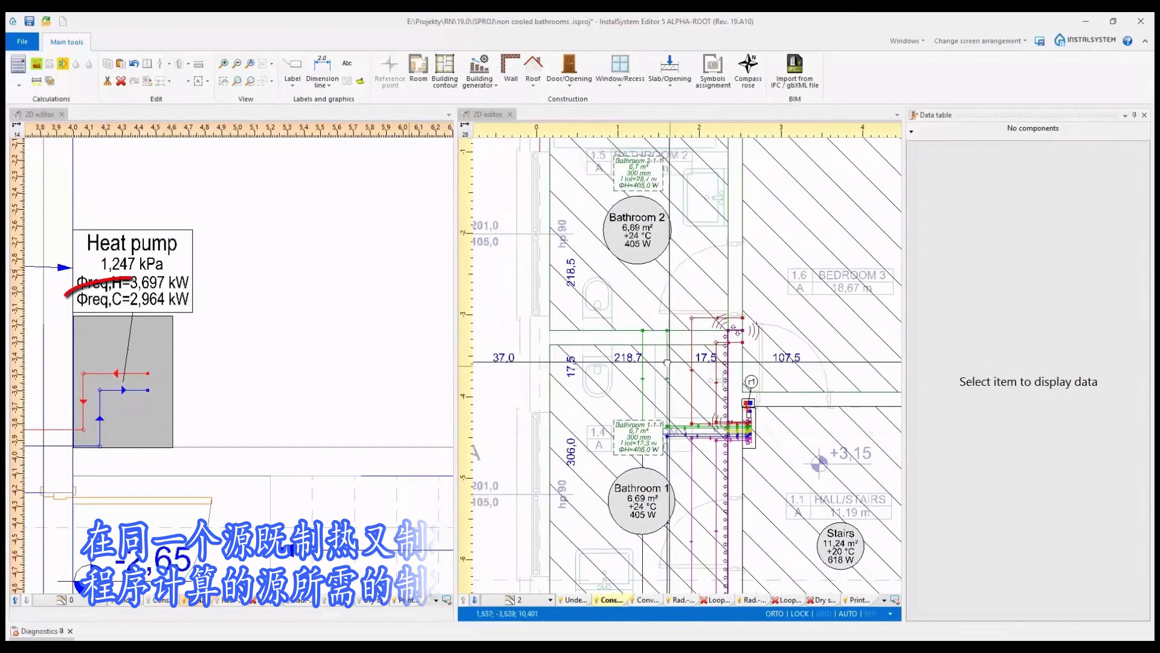
Untick Cooled room for Bathroom 1 and Bathroom 2, then recalculate the loads
{"action": "left_click", "coordinate": [653, 302]}
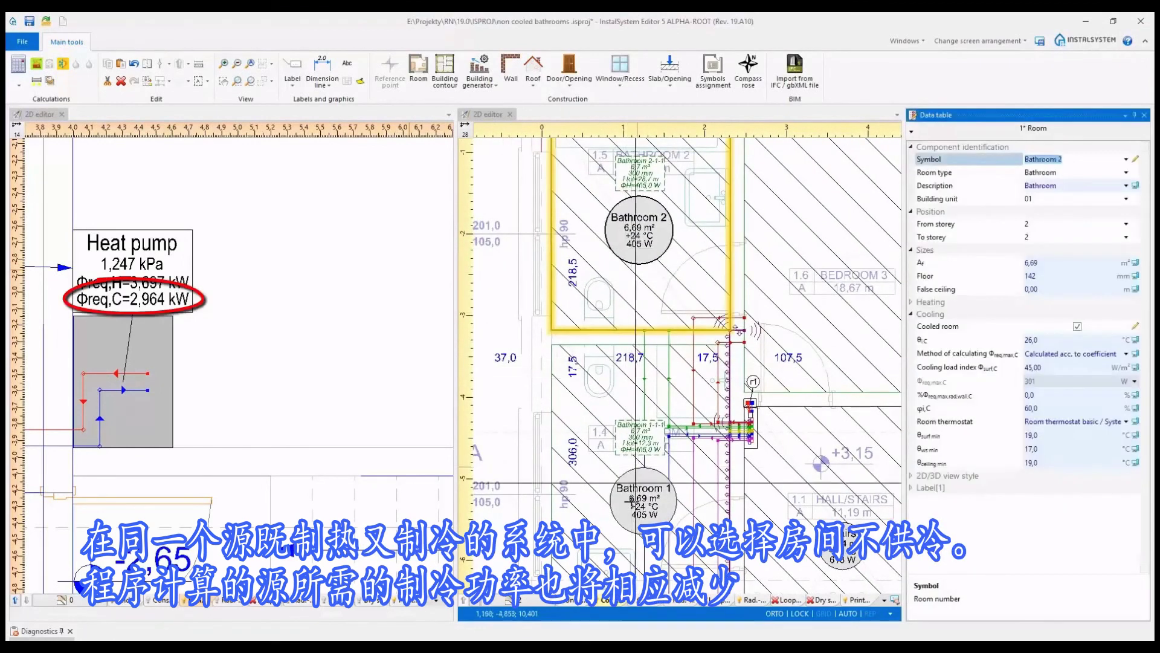
{"action": "left_click", "coordinate": [695, 386], "text": "shift"}
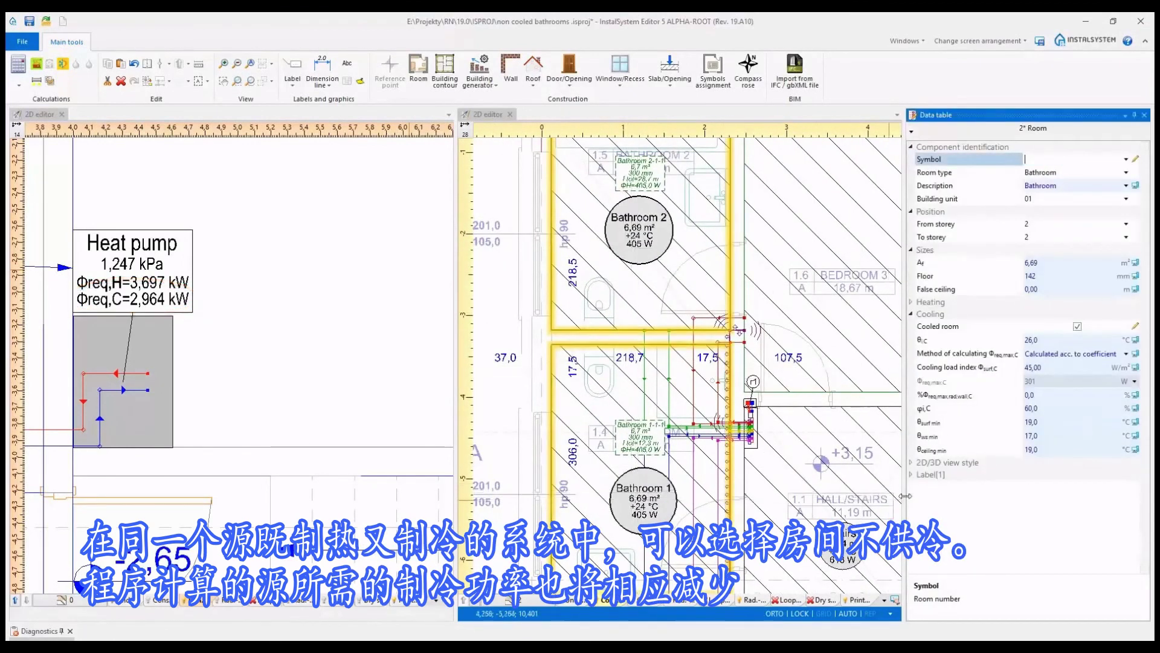
{"action": "left_click", "coordinate": [1077, 327]}
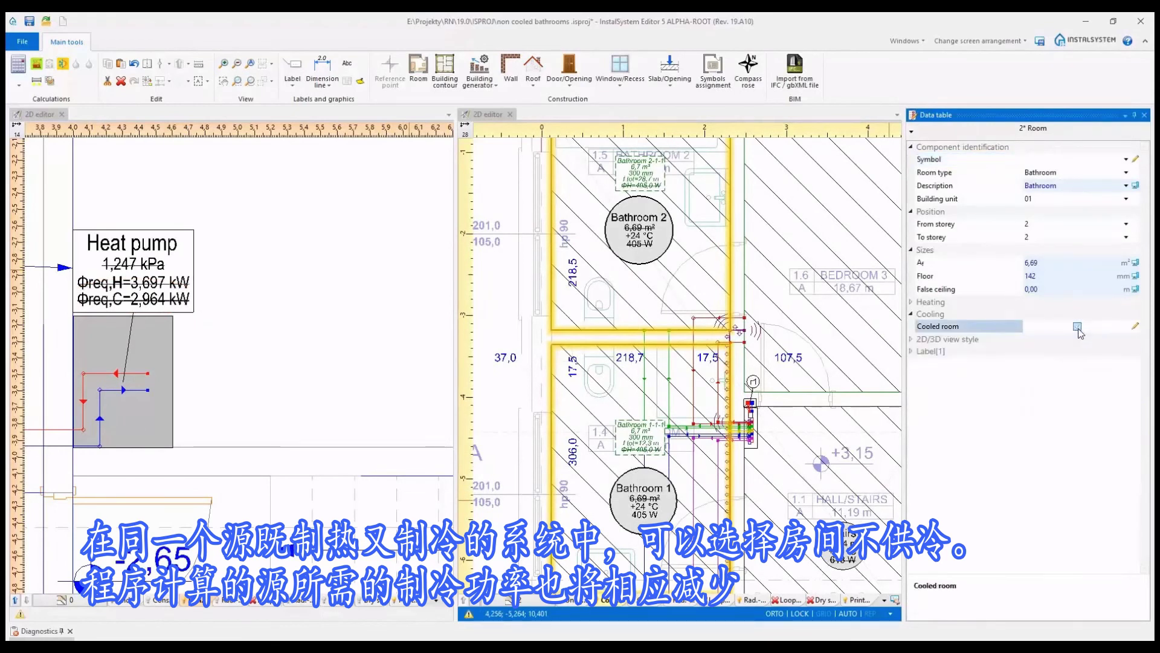
{"action": "left_click", "coordinate": [17, 68]}
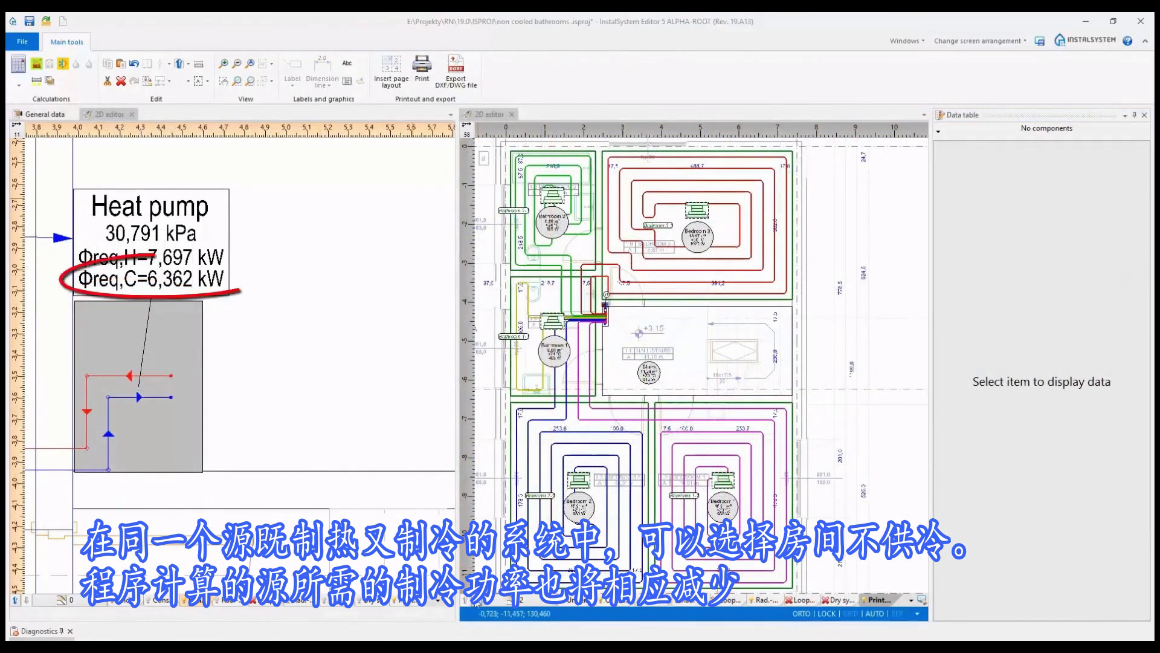
Show floor 1 in the right editor and select the living room fan coil
{"action": "left_click", "coordinate": [656, 602]}
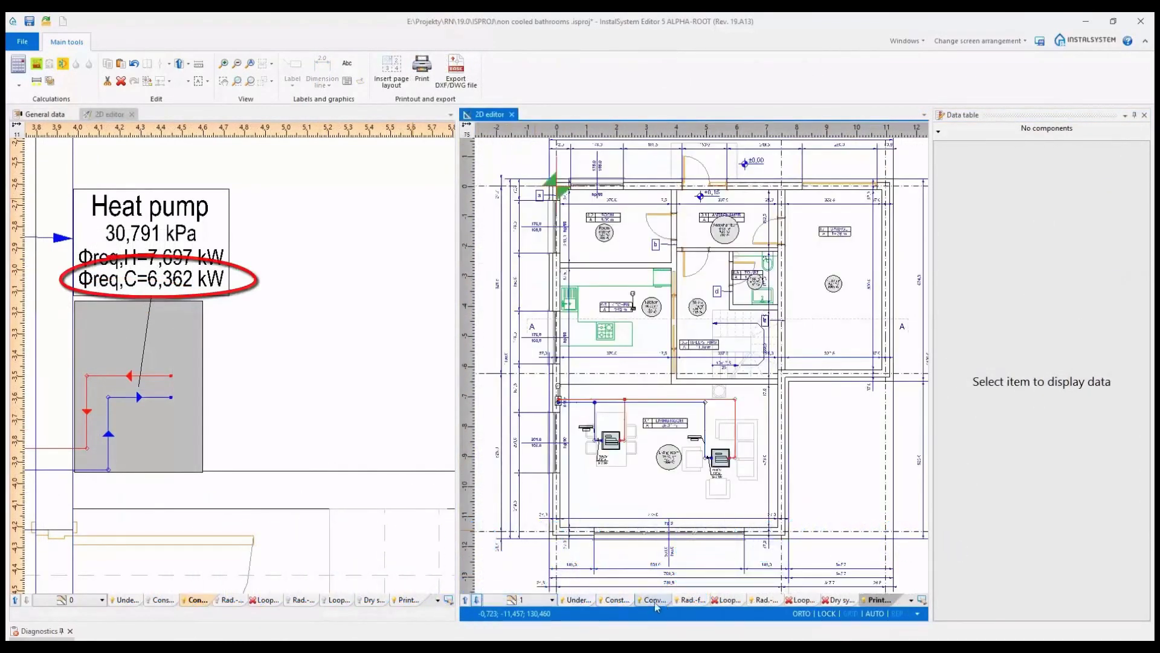
{"action": "scroll", "coordinate": [695, 489], "scroll_direction": "up", "scroll_amount": 4}
{"action": "scroll", "coordinate": [695, 488], "scroll_direction": "up", "scroll_amount": 2}
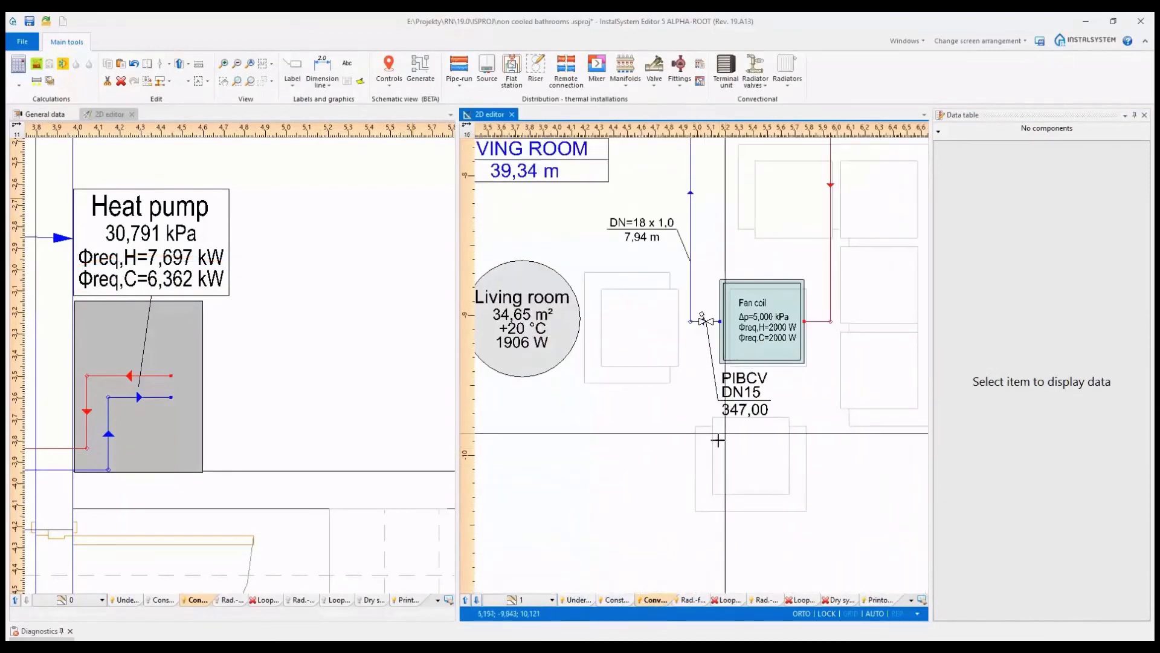
{"action": "scroll", "coordinate": [665, 429], "scroll_direction": "down", "scroll_amount": 1}
{"action": "scroll", "coordinate": [600, 415], "scroll_direction": "up", "scroll_amount": 1}
{"action": "middle_click_drag", "start_coordinate": [600, 415], "coordinate": [663, 397]}
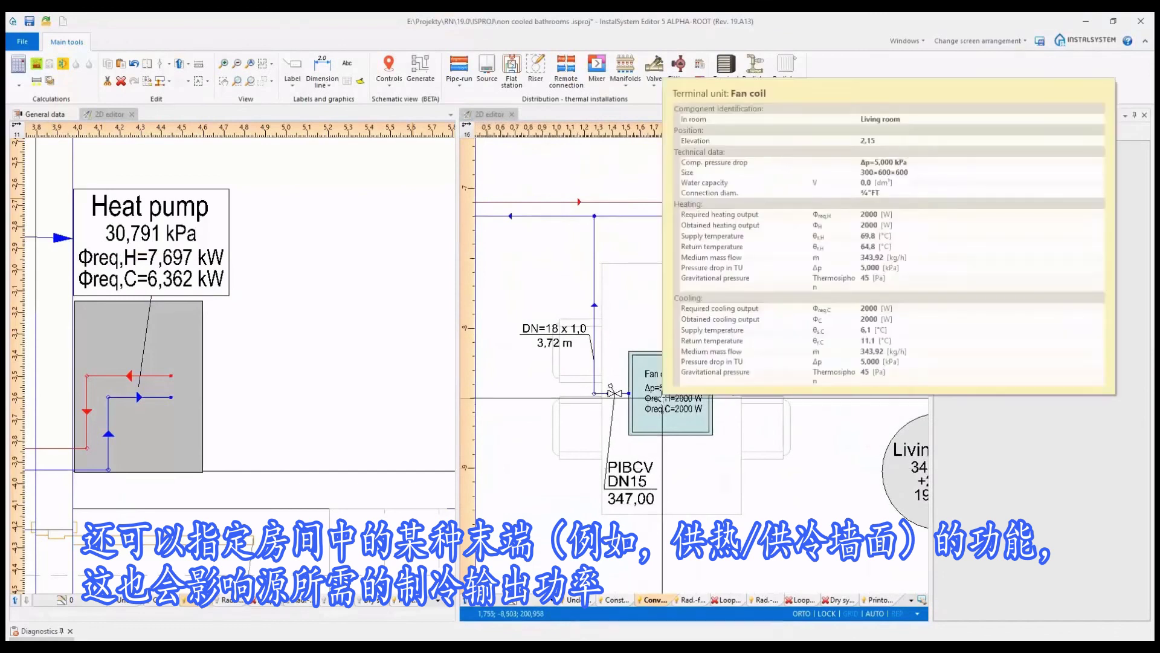
{"action": "left_click", "coordinate": [663, 398]}
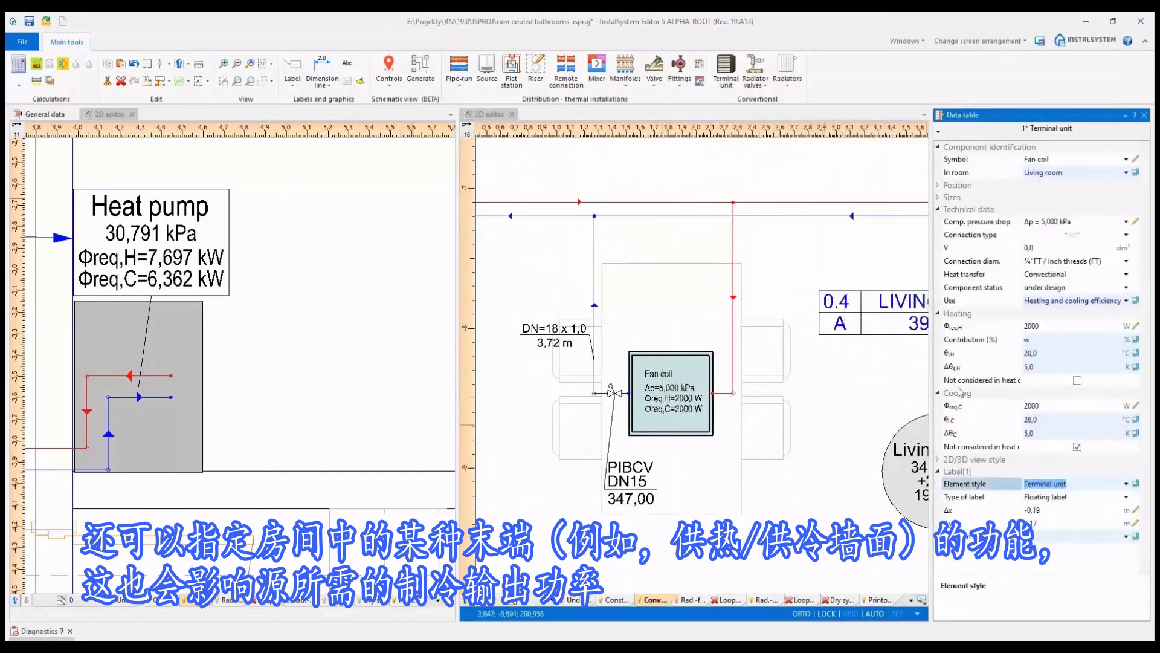